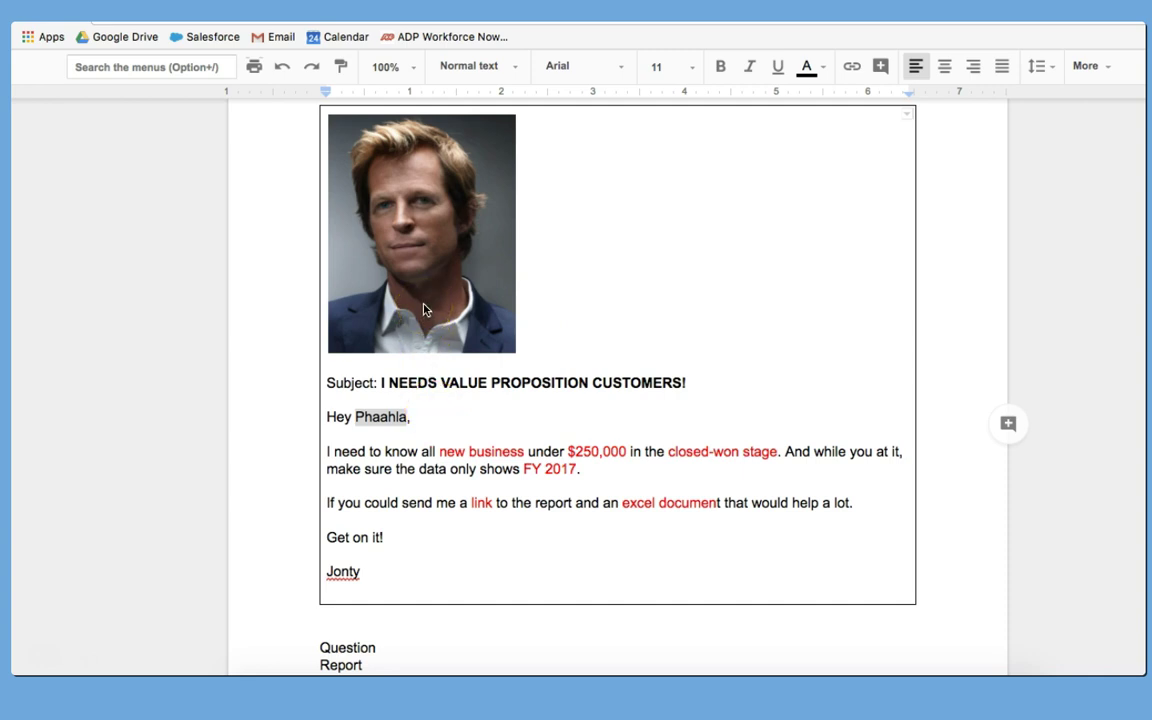
# Highlight the request email's key terms: new business, the $250,000 amount and the closed-won stage.
pyautogui.moveTo(690, 382); pyautogui.dragTo(375, 379)
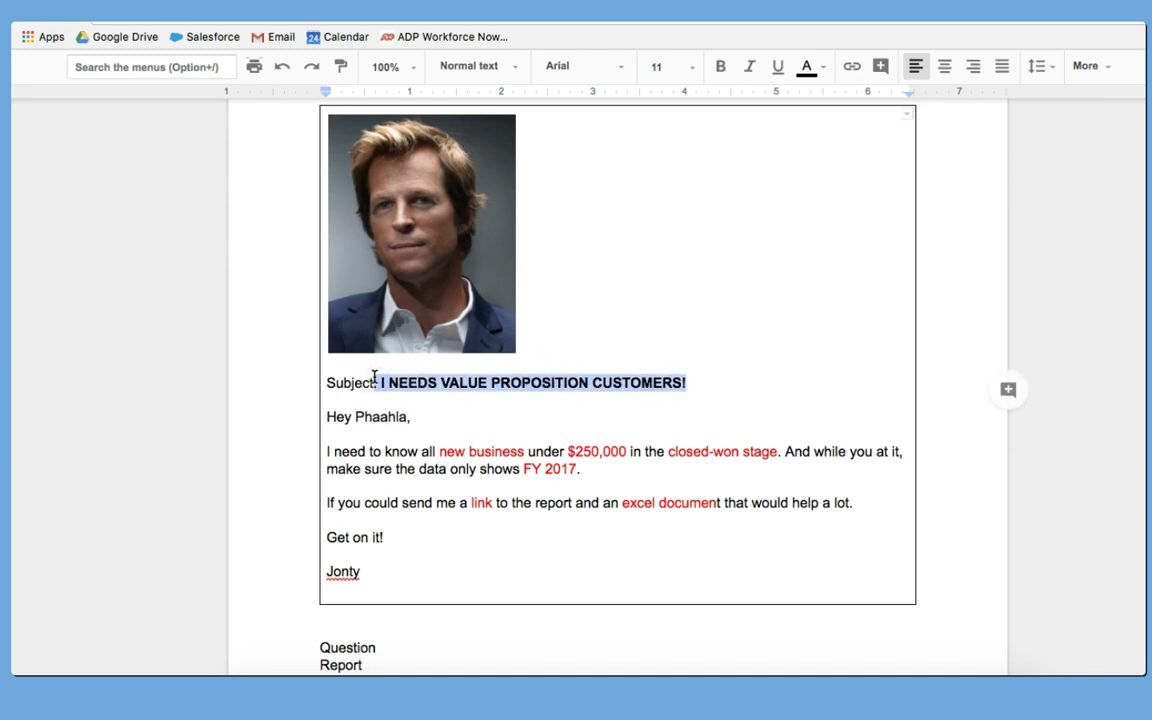
pyautogui.moveTo(375, 379); pyautogui.dragTo(373, 381)
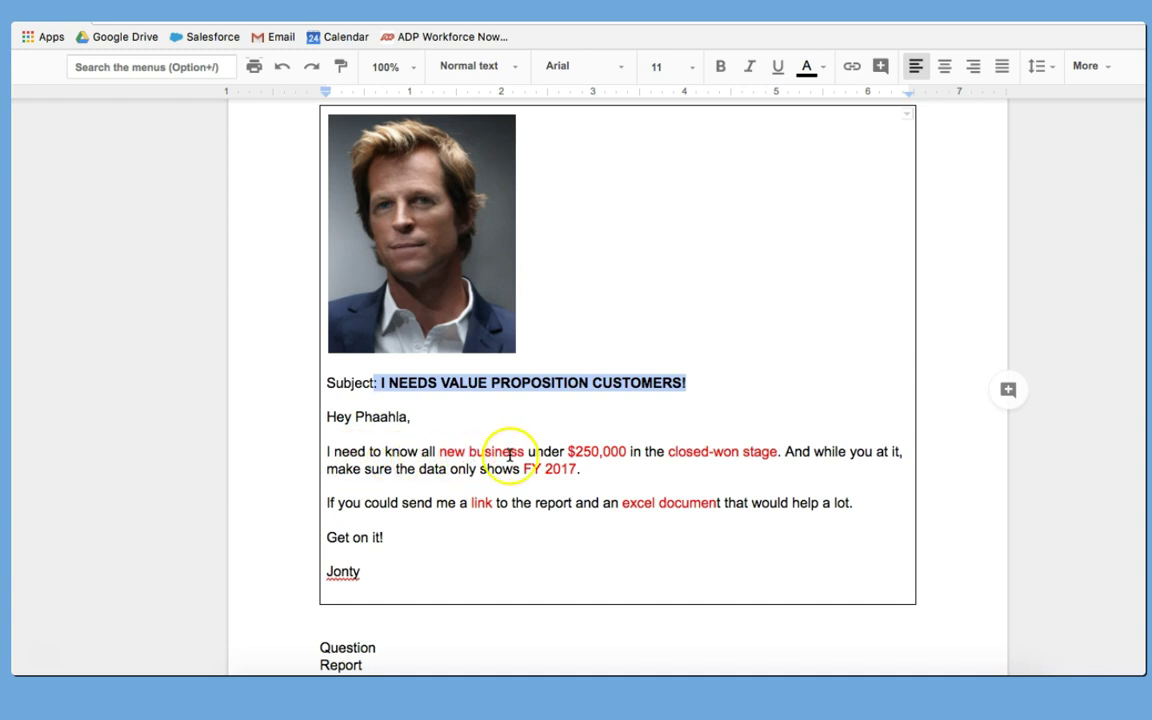
pyautogui.click(598, 453)
pyautogui.moveTo(570, 452); pyautogui.dragTo(628, 451)
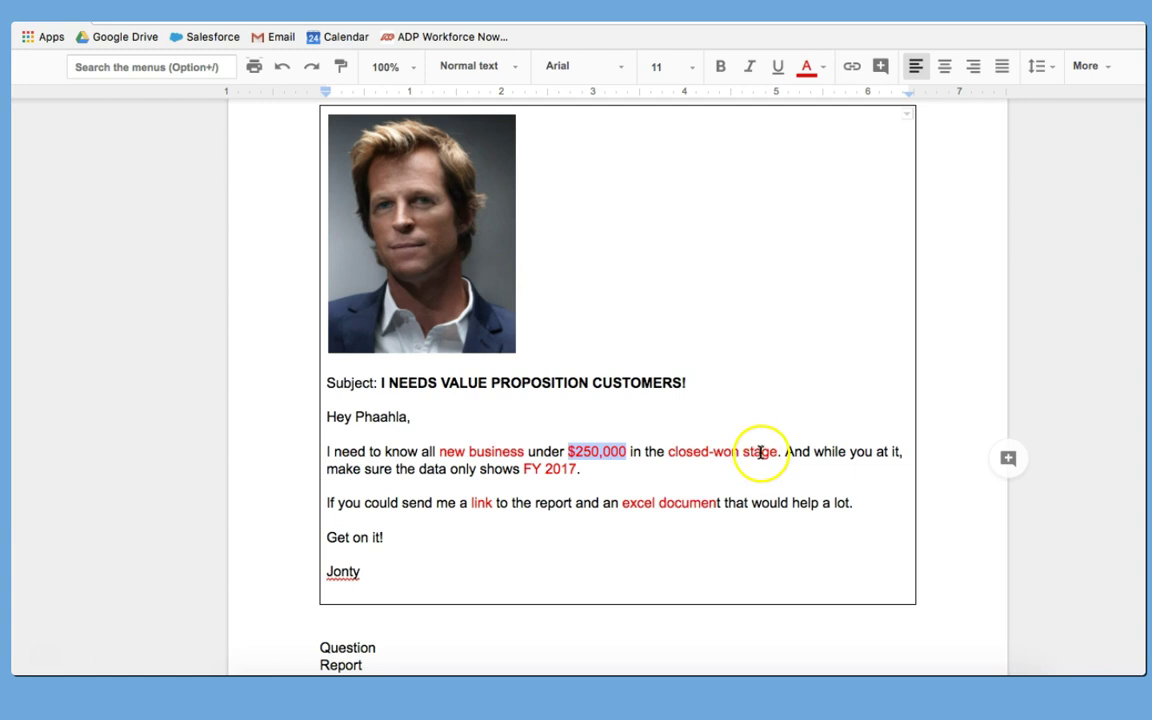
pyautogui.moveTo(777, 452); pyautogui.dragTo(665, 447)
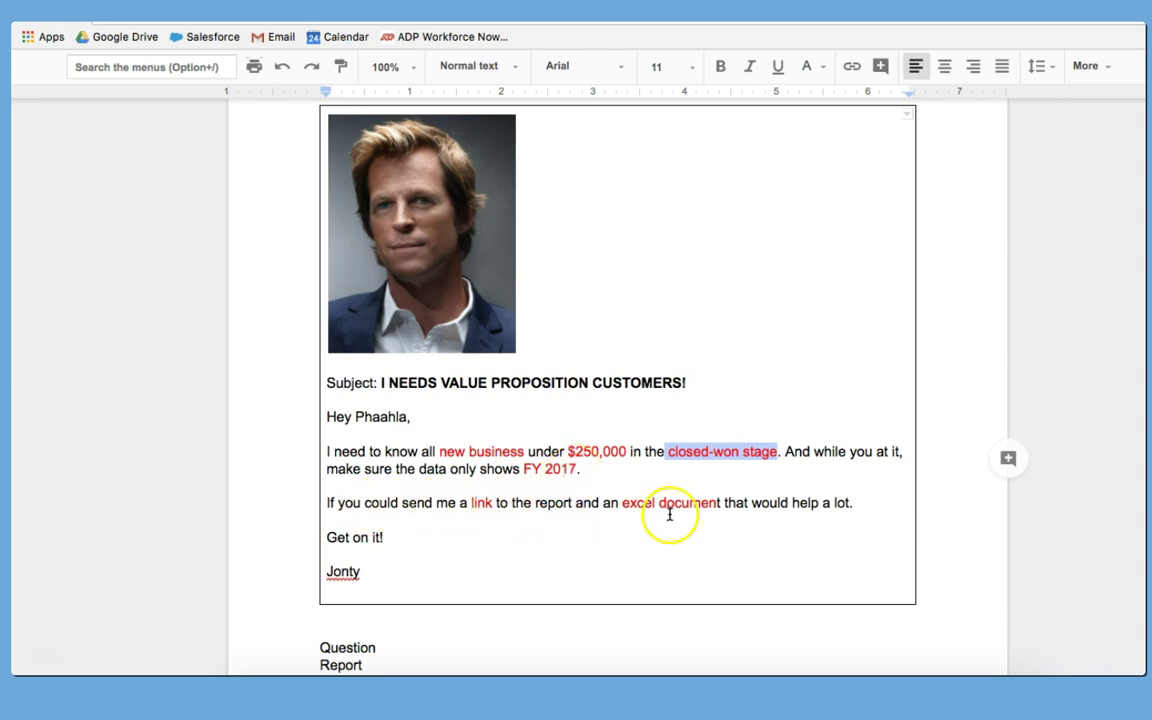
pyautogui.click(416, 539)
pyautogui.click(371, 572)
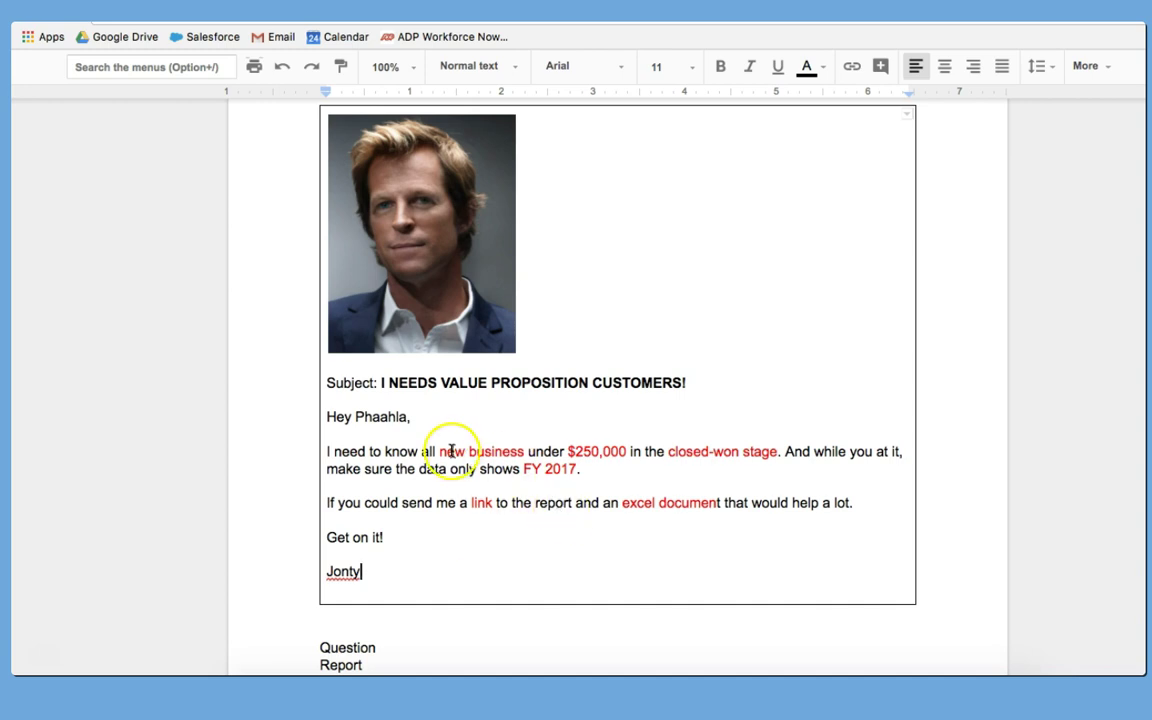
pyautogui.moveTo(437, 451); pyautogui.dragTo(495, 451)
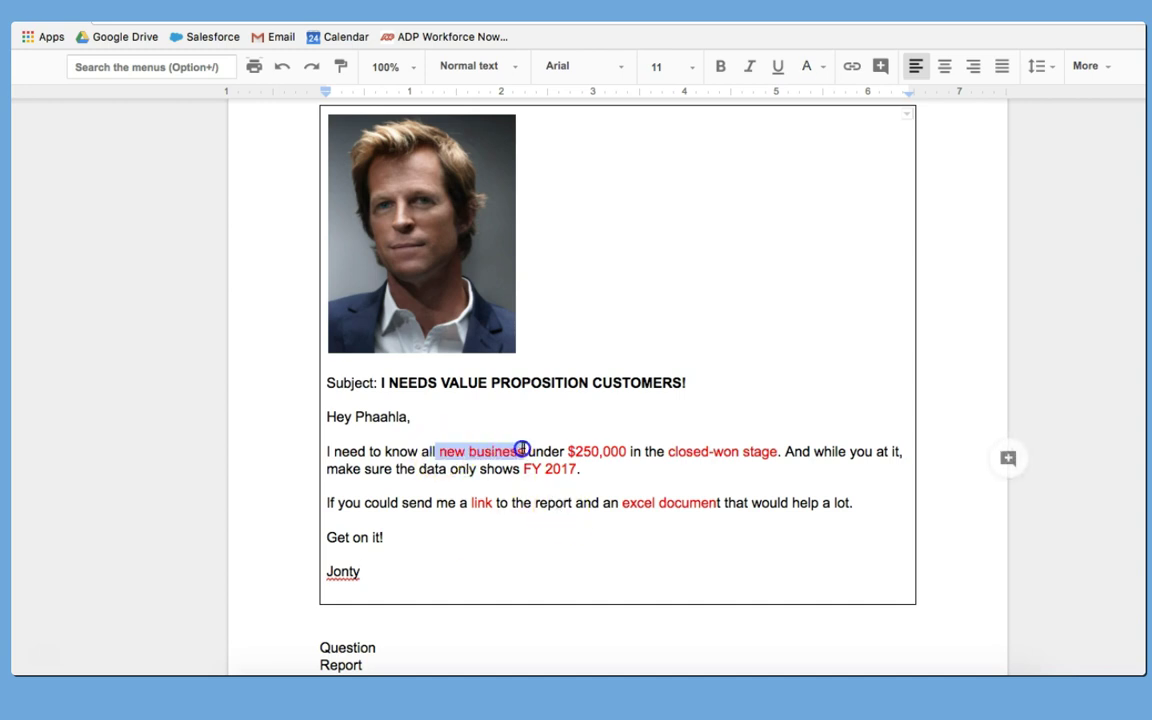
pyautogui.moveTo(568, 451); pyautogui.dragTo(627, 451)
# Review the mappings: New Business to Opportunity, Less than $250,000 to Amount, Value proposition Stage.
pyautogui.scroll(-1, 606, 498)
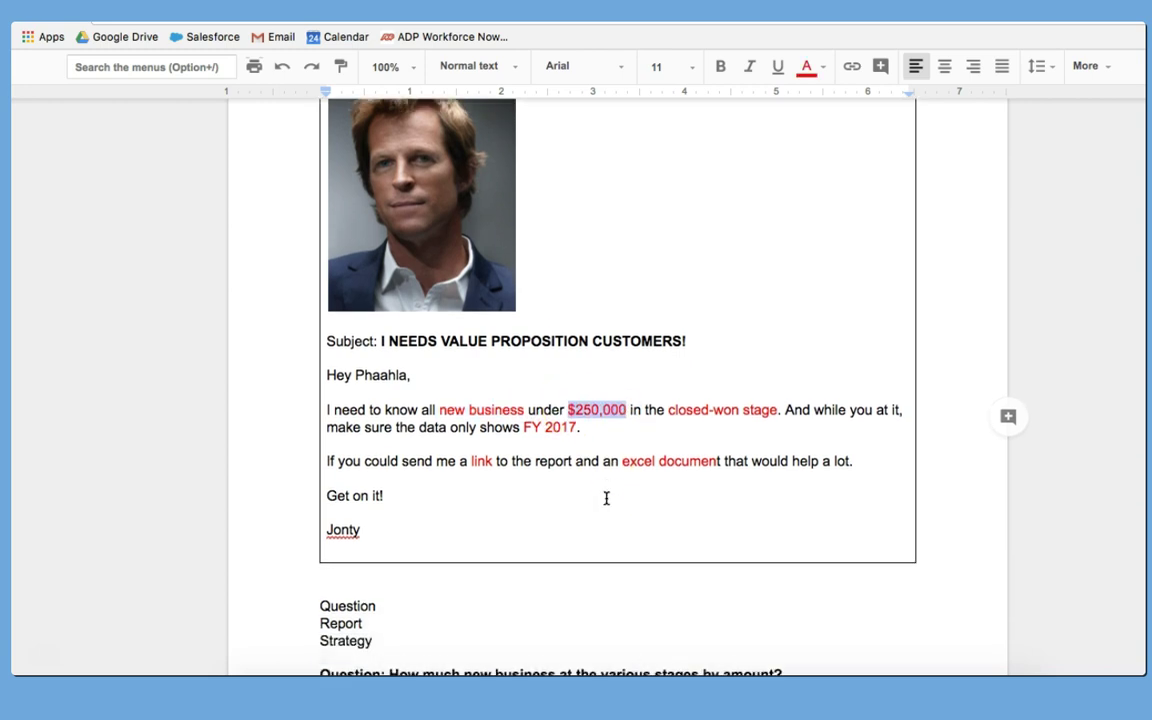
pyautogui.scroll(-4, 606, 498)
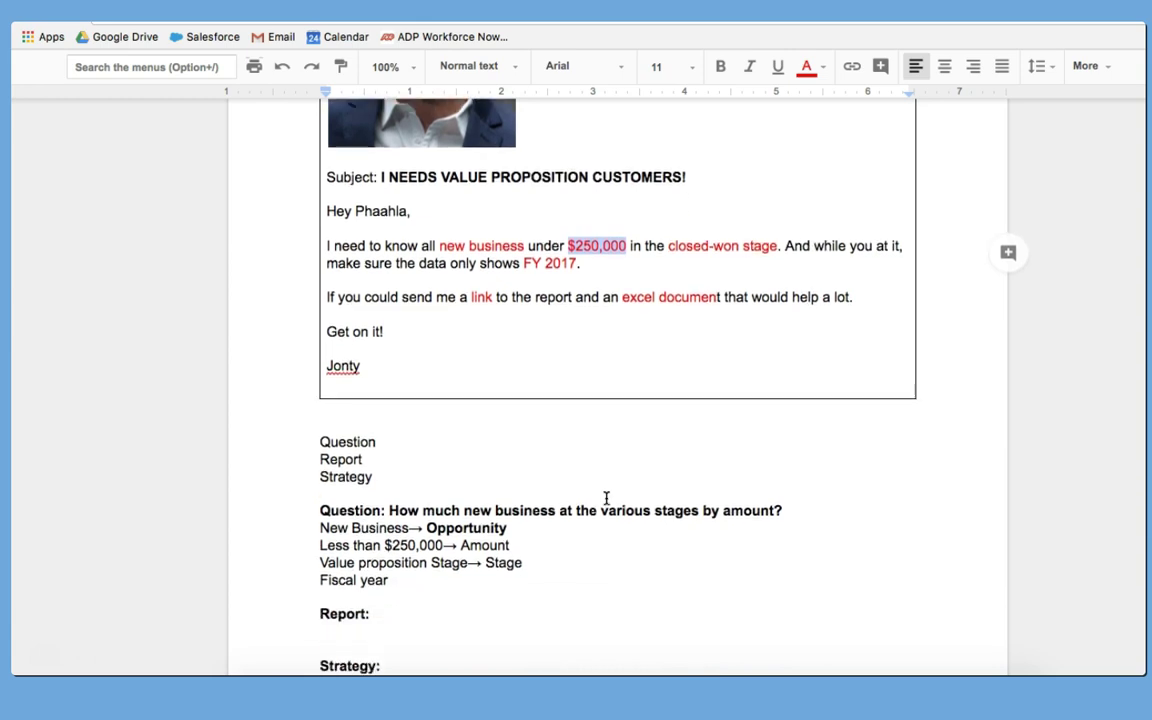
pyautogui.moveTo(404, 522); pyautogui.dragTo(316, 464)
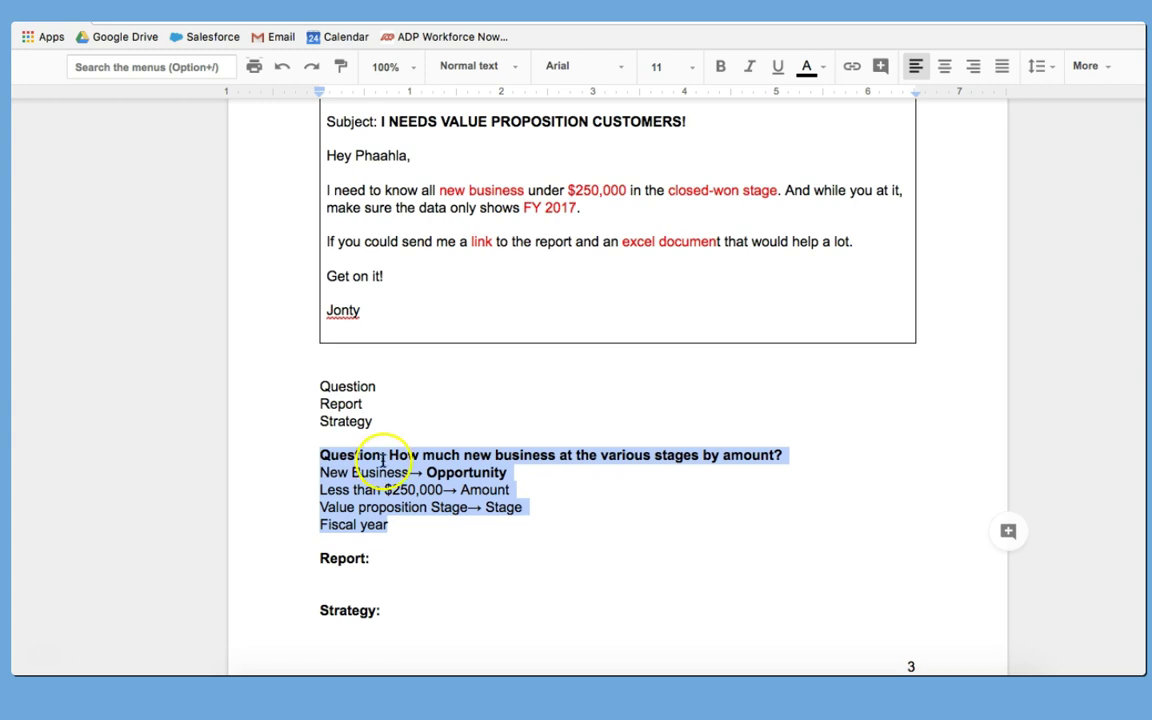
pyautogui.click(510, 455)
pyautogui.moveTo(815, 453); pyautogui.dragTo(387, 455)
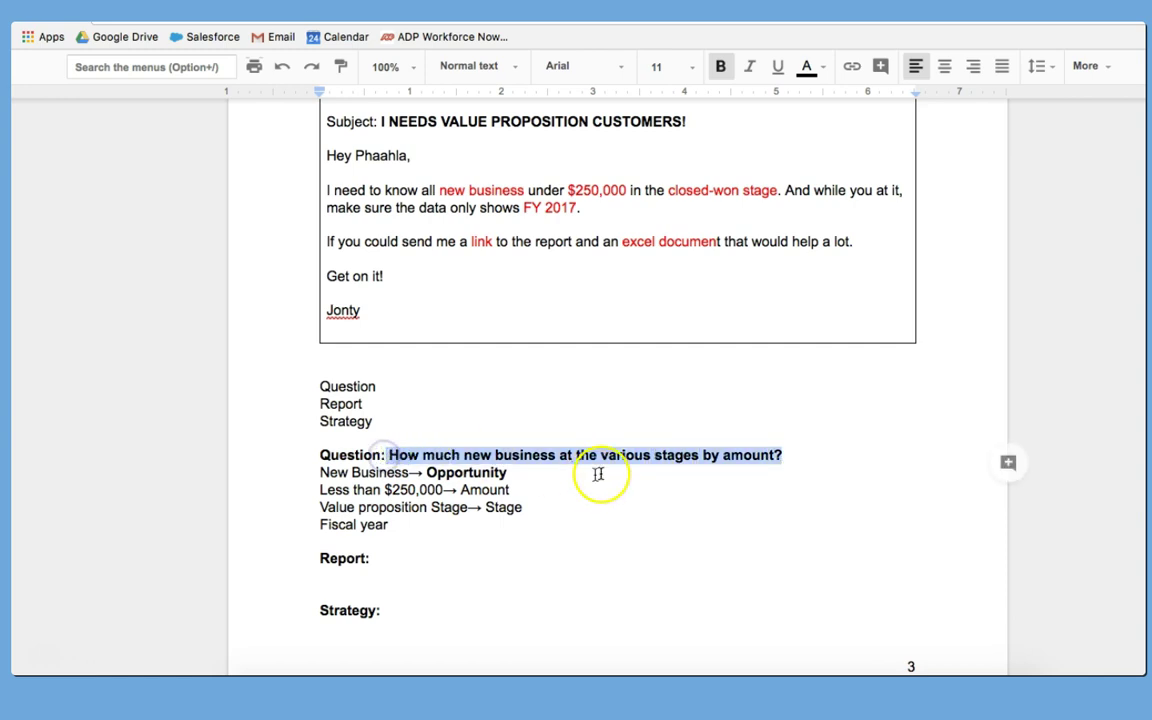
pyautogui.moveTo(320, 474); pyautogui.dragTo(407, 474)
pyautogui.doubleClick(457, 473)
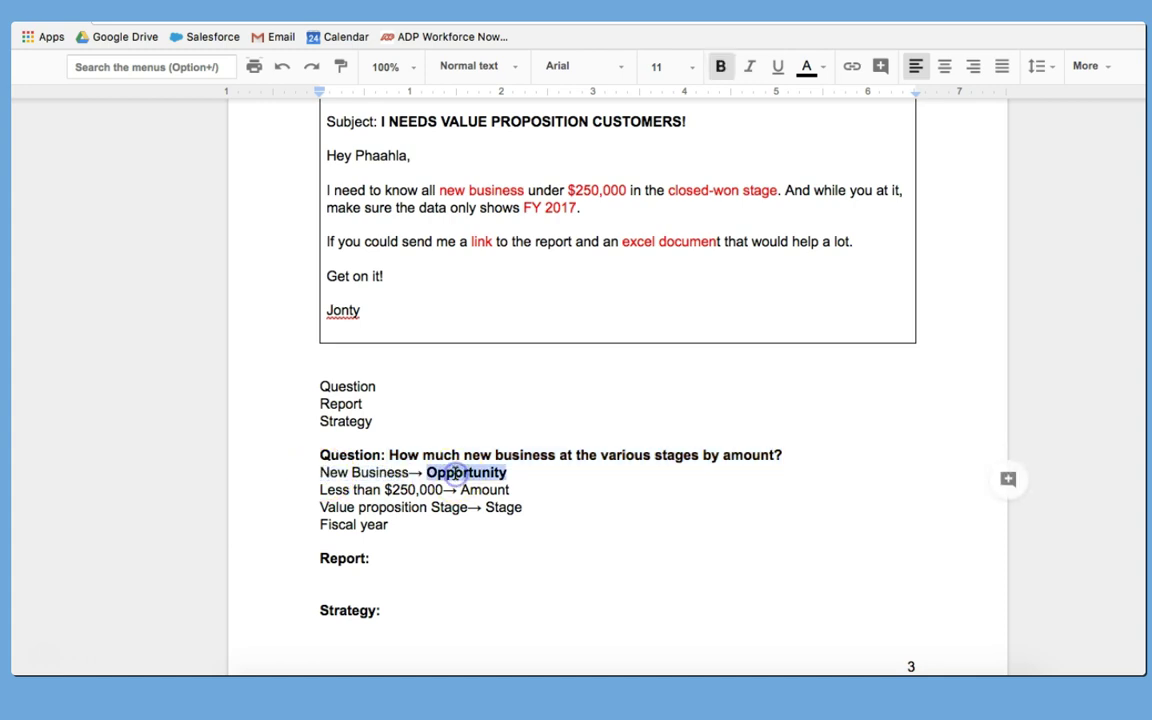
pyautogui.moveTo(305, 490); pyautogui.dragTo(444, 489)
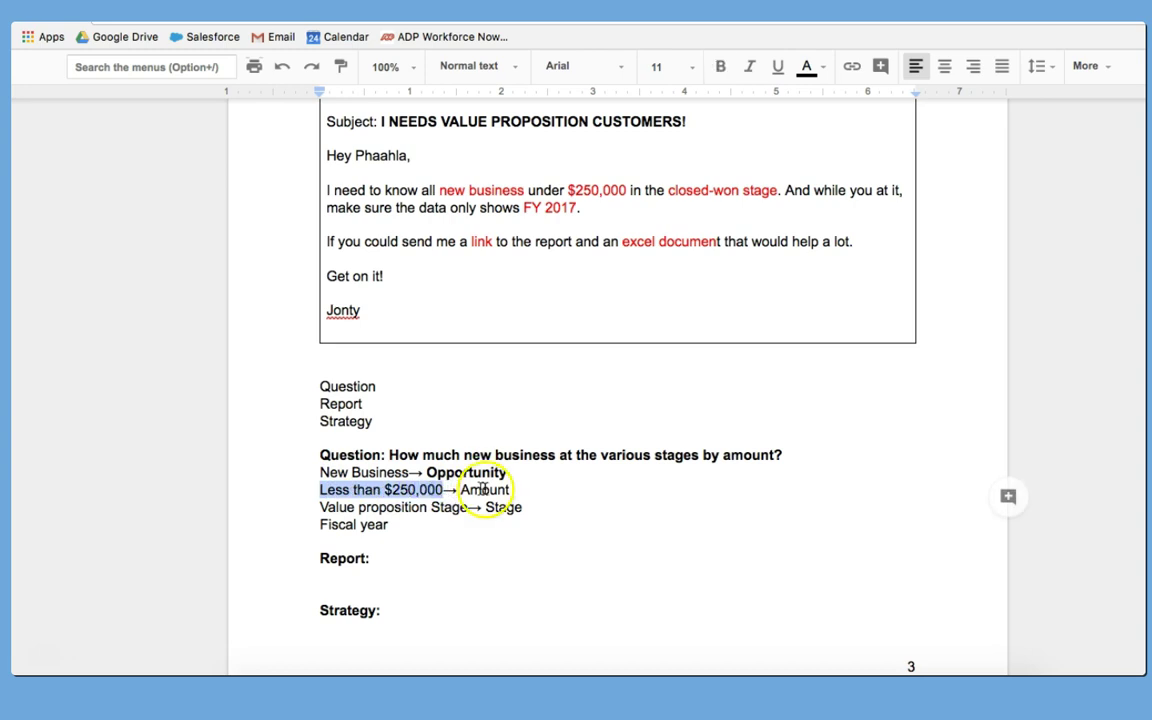
pyautogui.doubleClick(486, 489)
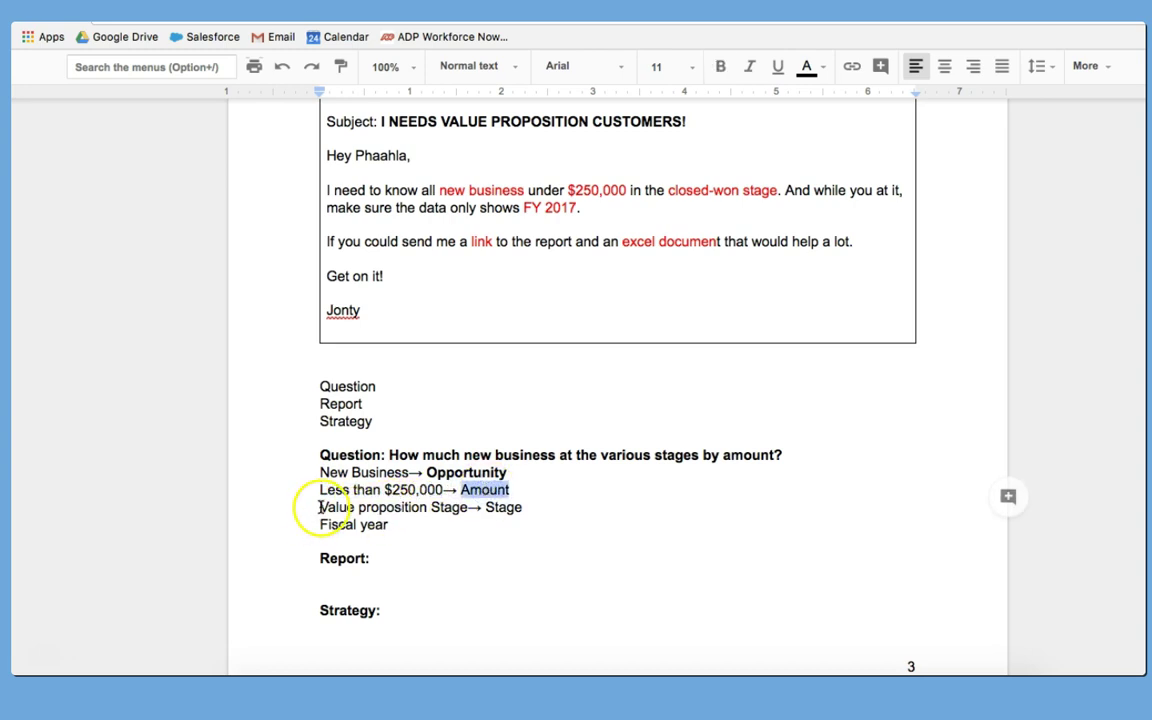
pyautogui.moveTo(318, 507); pyautogui.dragTo(522, 507)
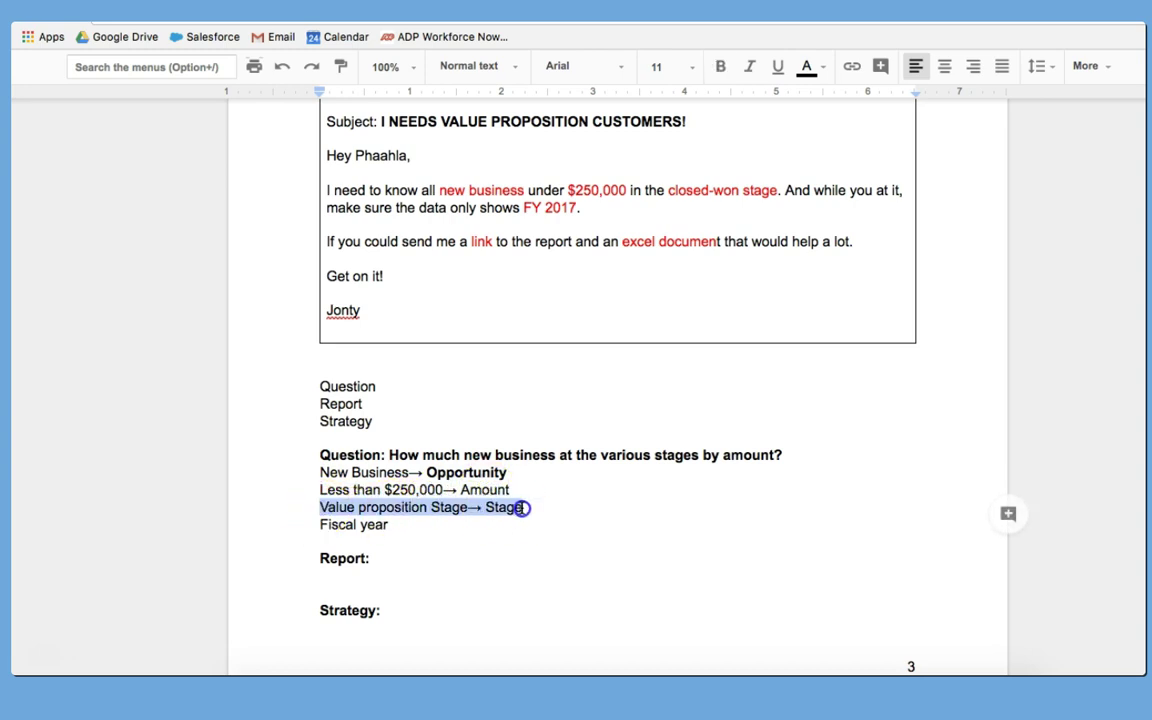
pyautogui.moveTo(388, 524); pyautogui.dragTo(311, 524)
# Map the Fiscal year line to Filter in the requirements notes.
pyautogui.click(398, 527)
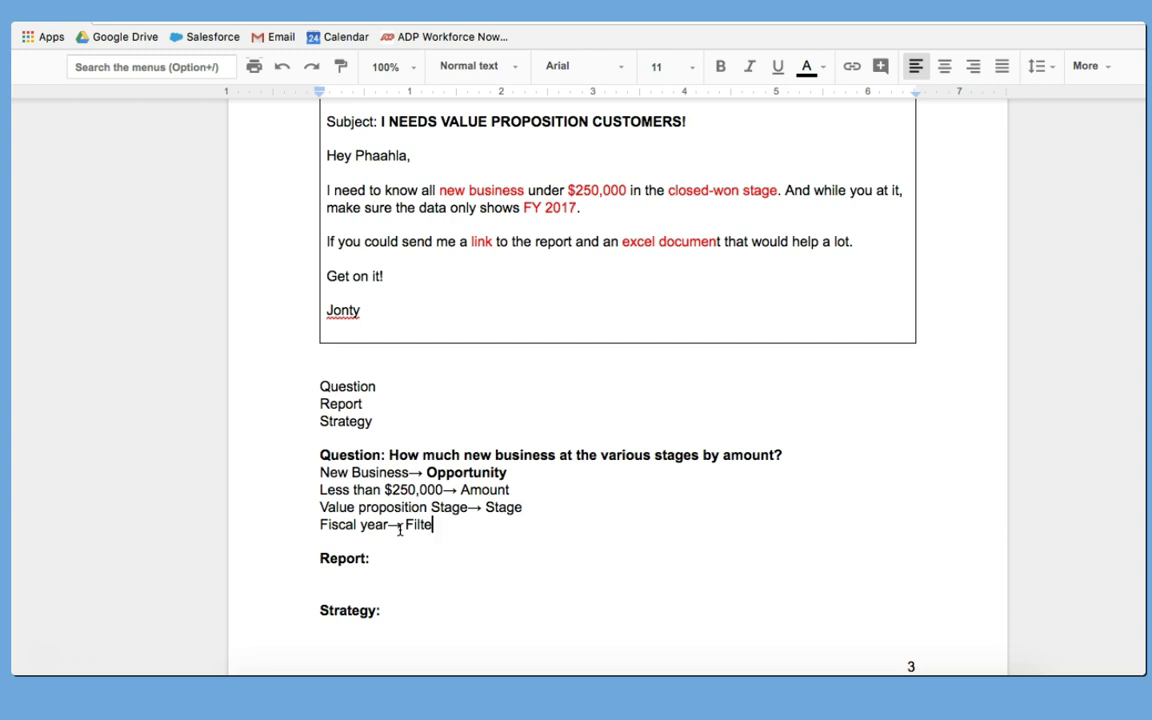
pyautogui.click(432, 556)
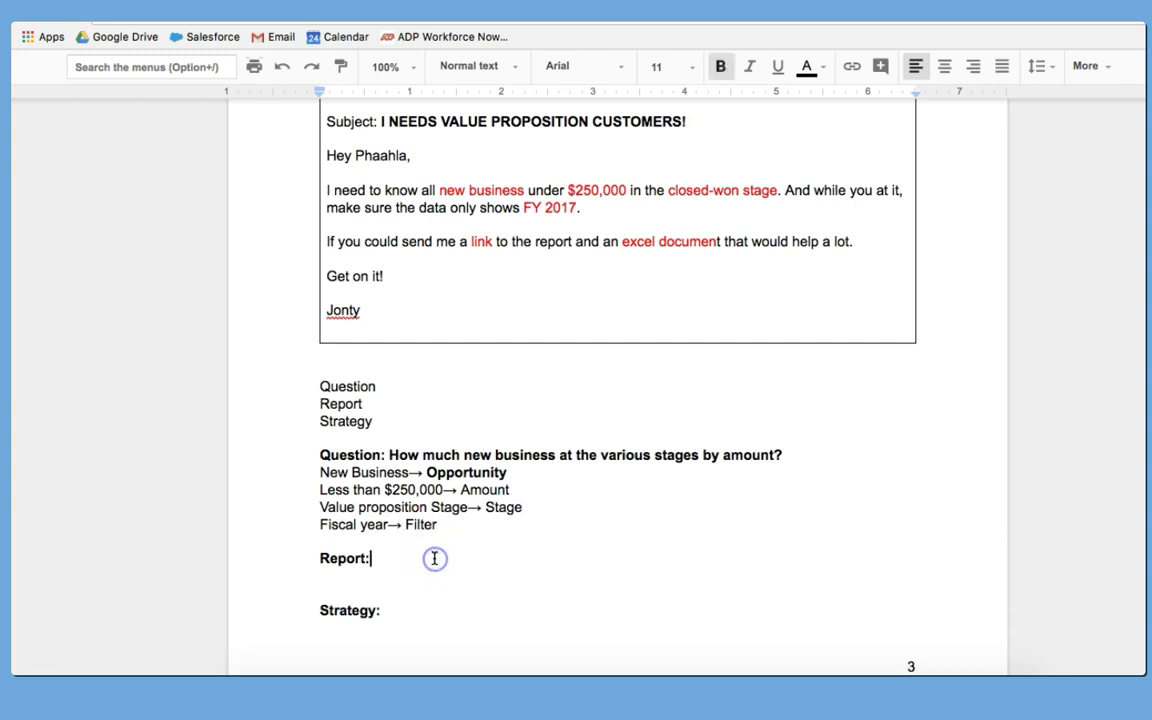
pyautogui.moveTo(436, 550); pyautogui.dragTo(315, 482)
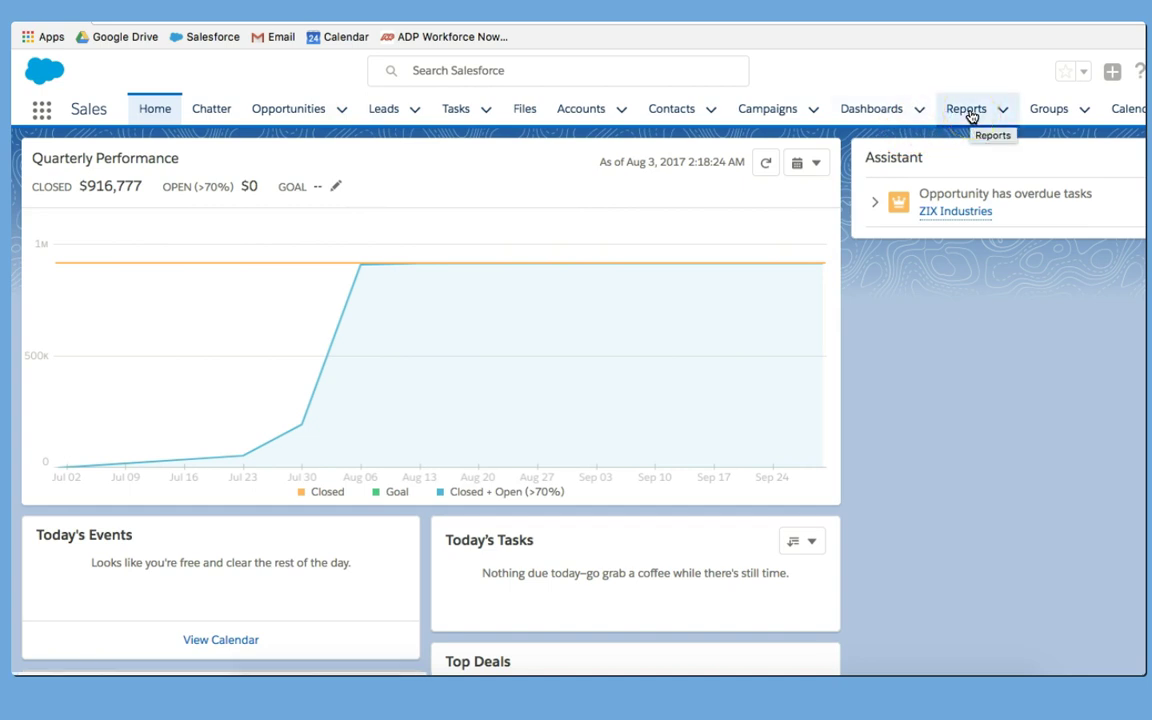
# Create a new report from the Opportunities report type, found by searching 'opp'.
pyautogui.click(970, 116)
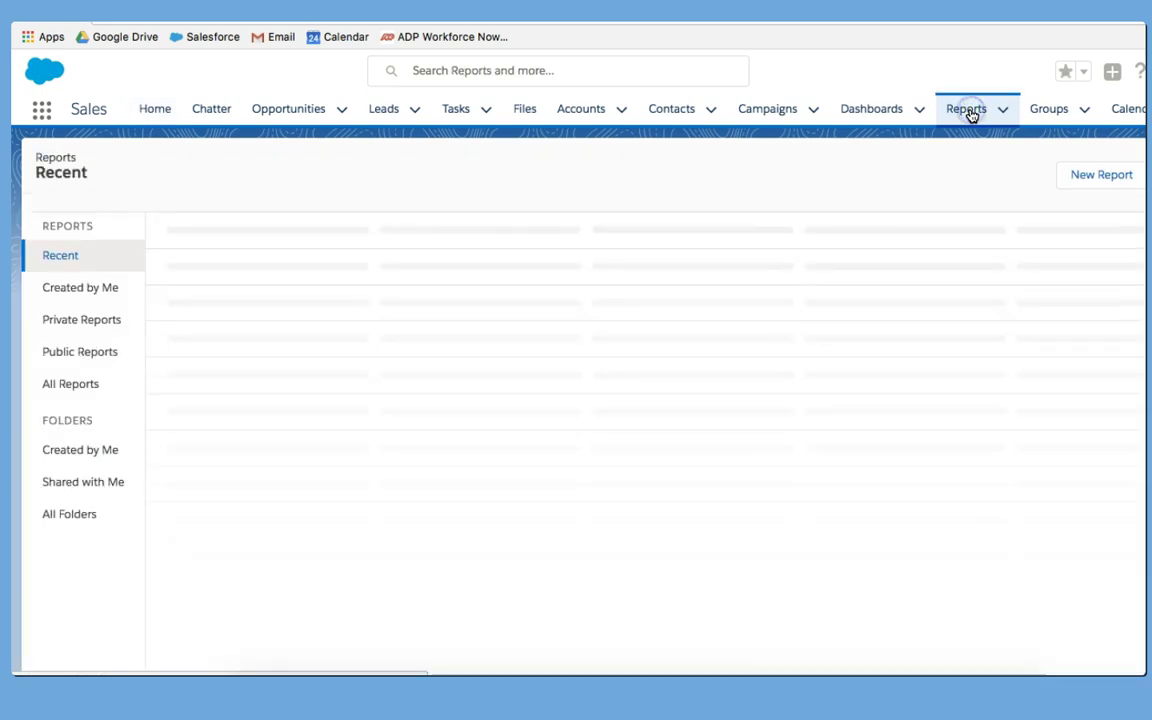
pyautogui.click(1104, 178)
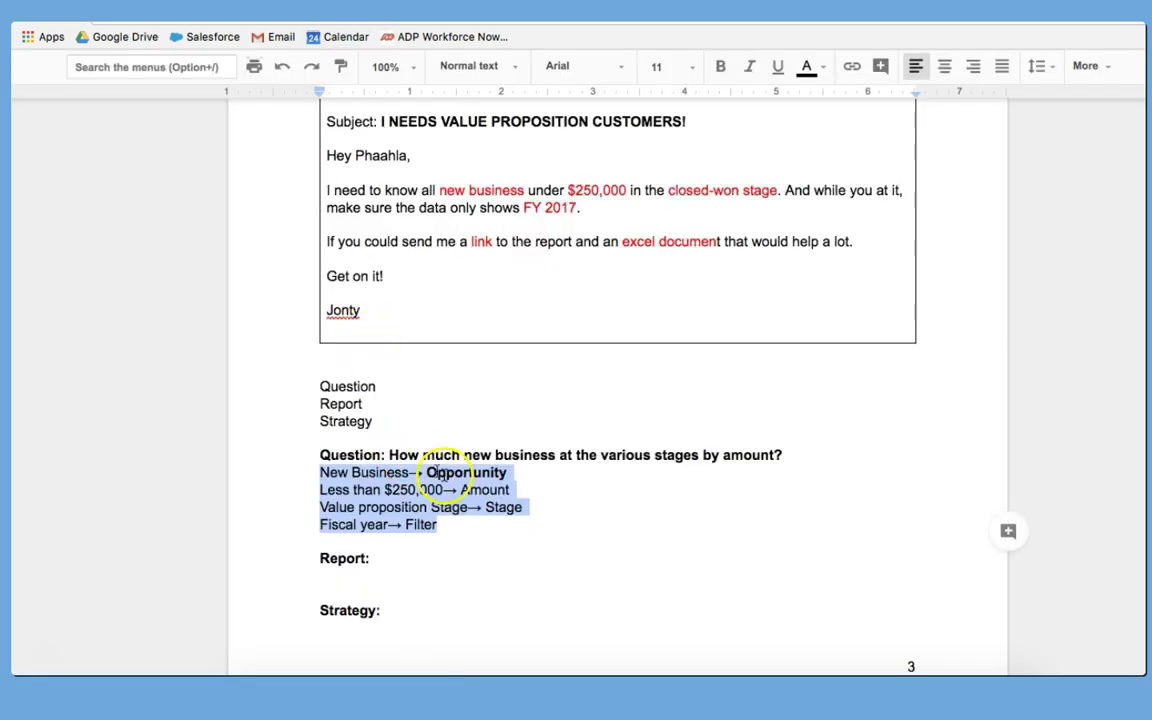
pyautogui.click(460, 470)
pyautogui.doubleClick(460, 470)
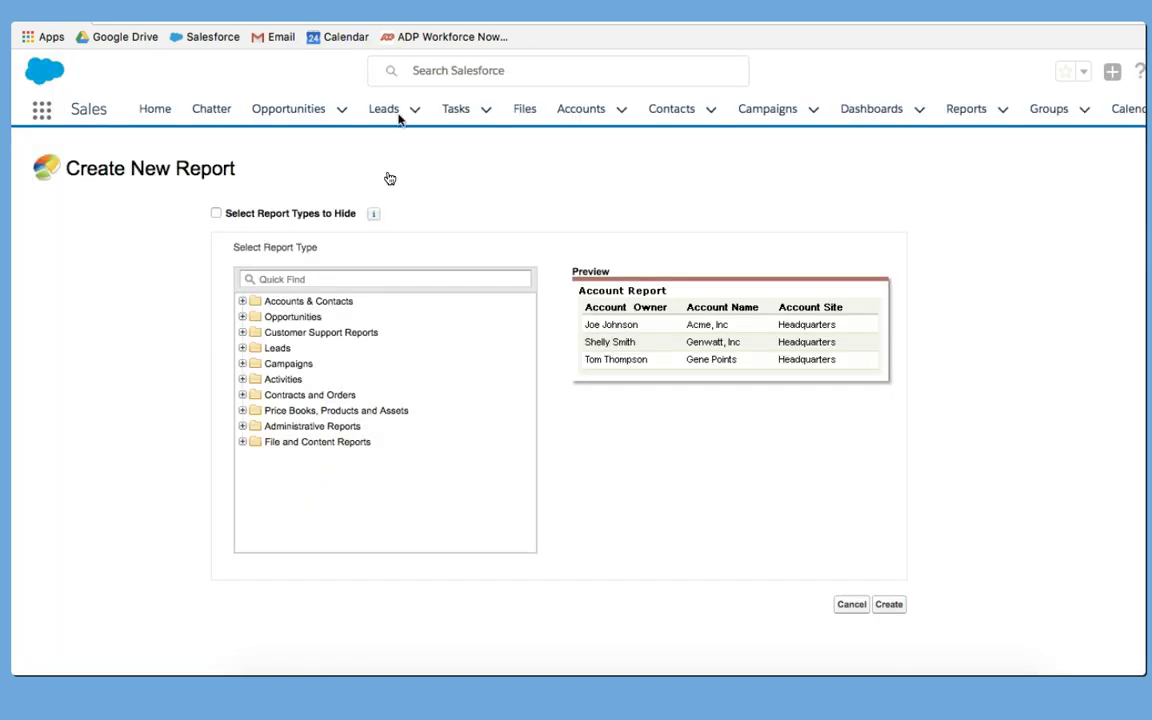
pyautogui.click(337, 278)
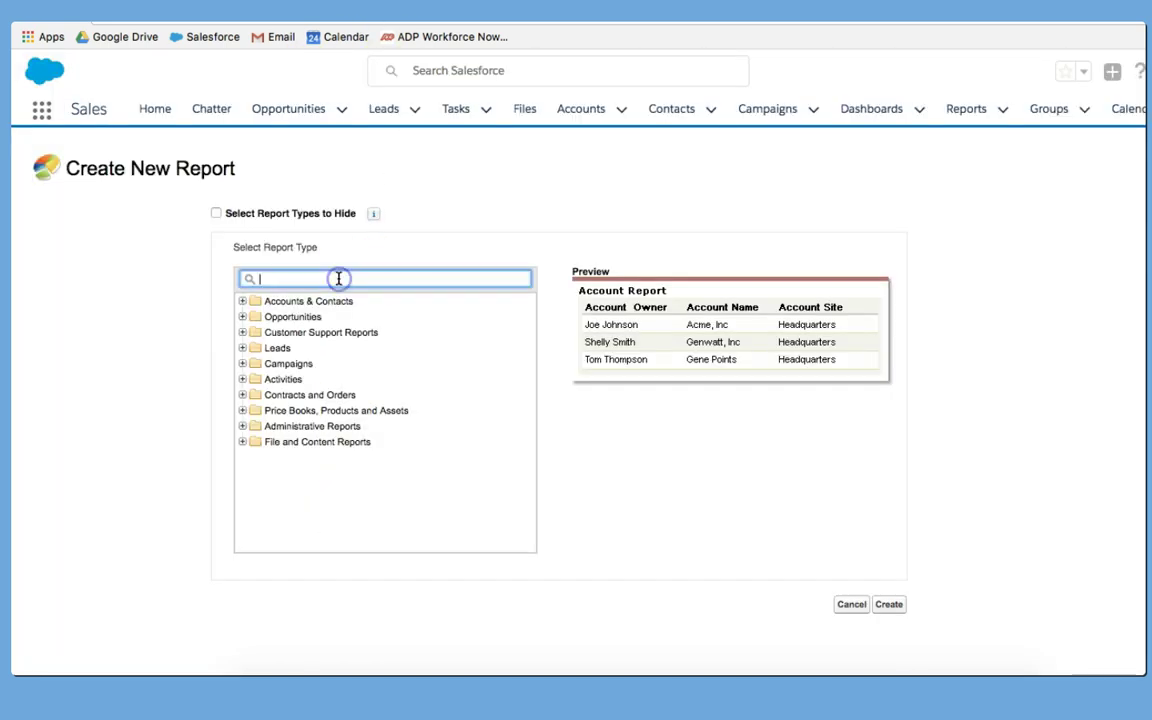
pyautogui.write('oppo')
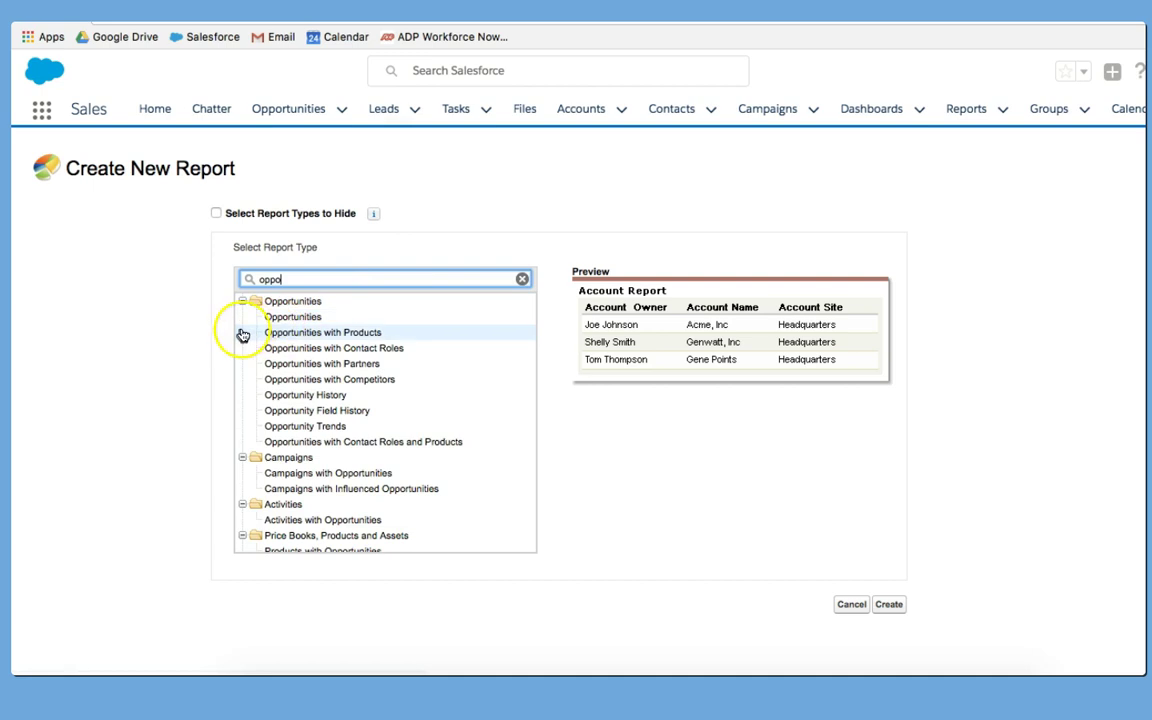
pyautogui.click(289, 318)
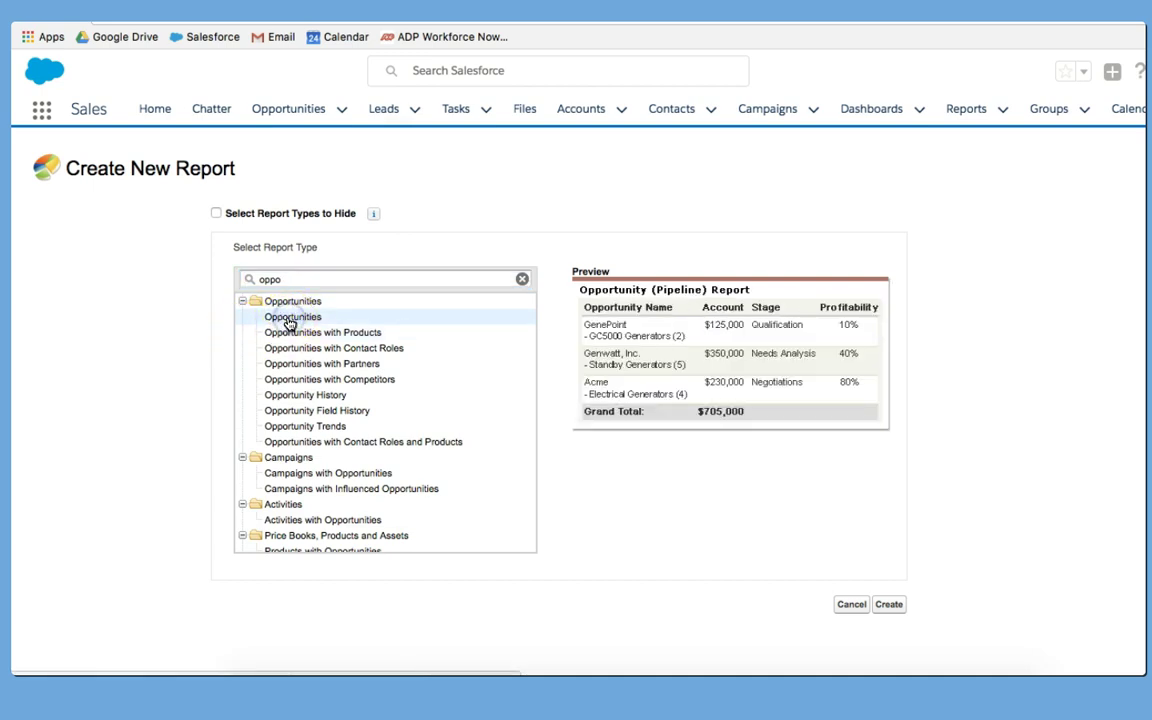
pyautogui.click(889, 605)
pyautogui.click(896, 560)
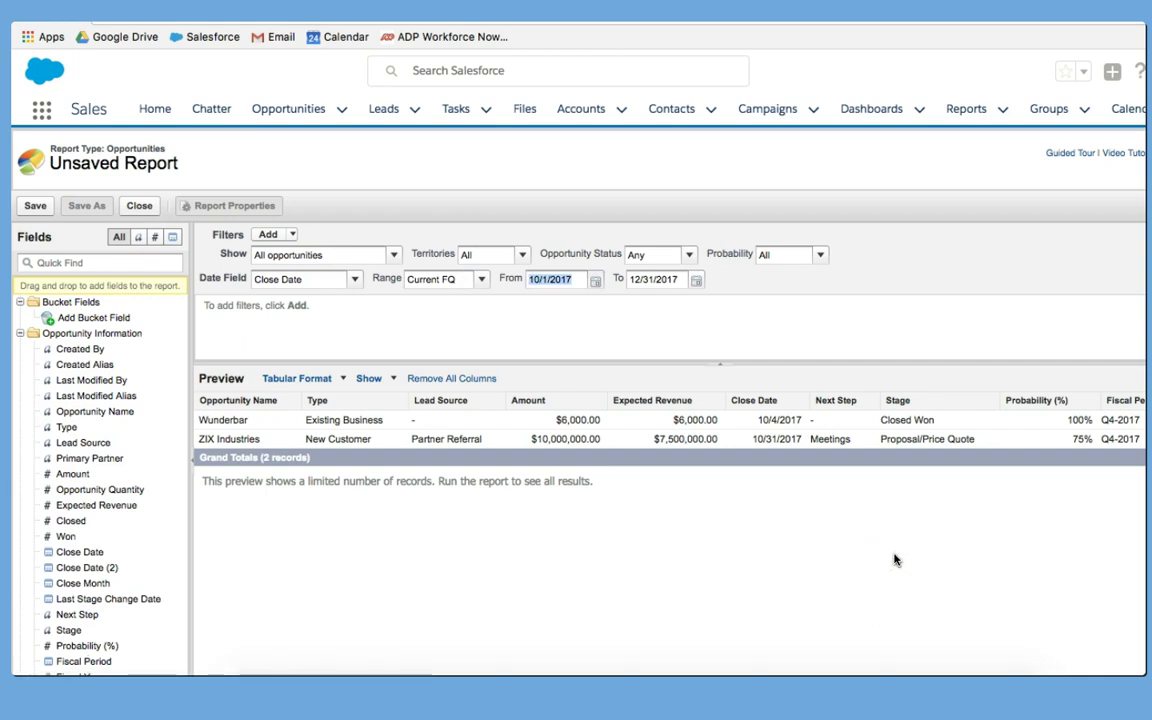
# Save the report as the requester's request dated 10-28-2017 in the colleague's personal folder.
pyautogui.click(36, 207)
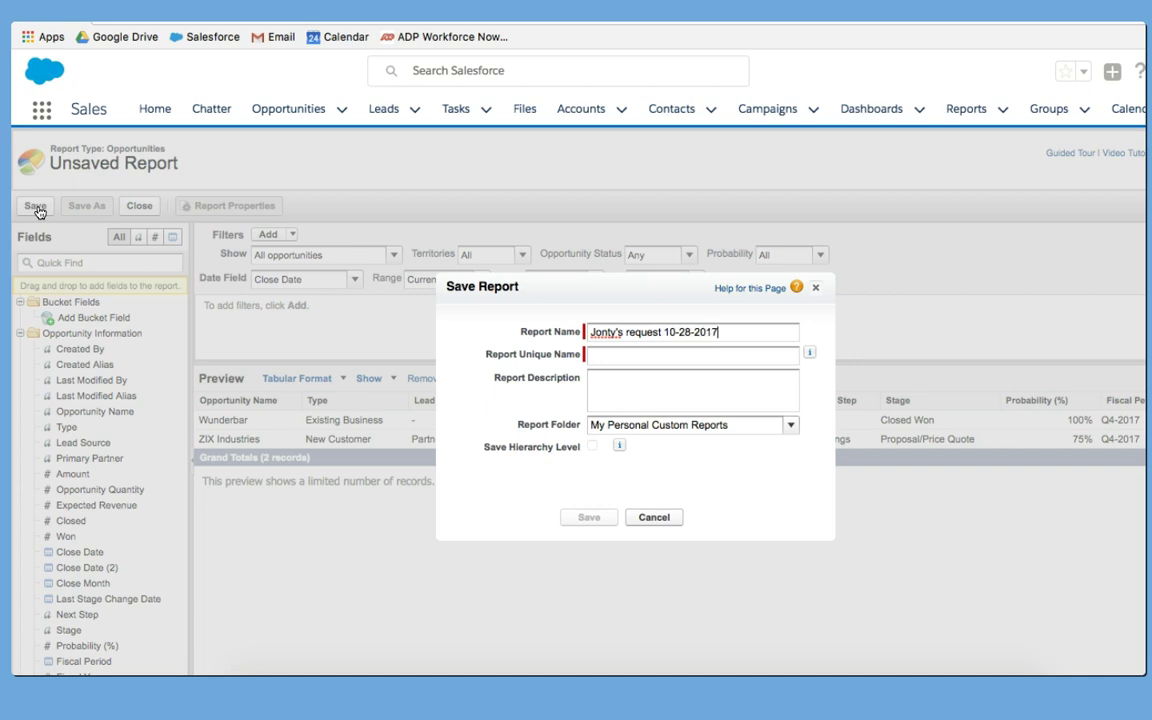
pyautogui.click(746, 425)
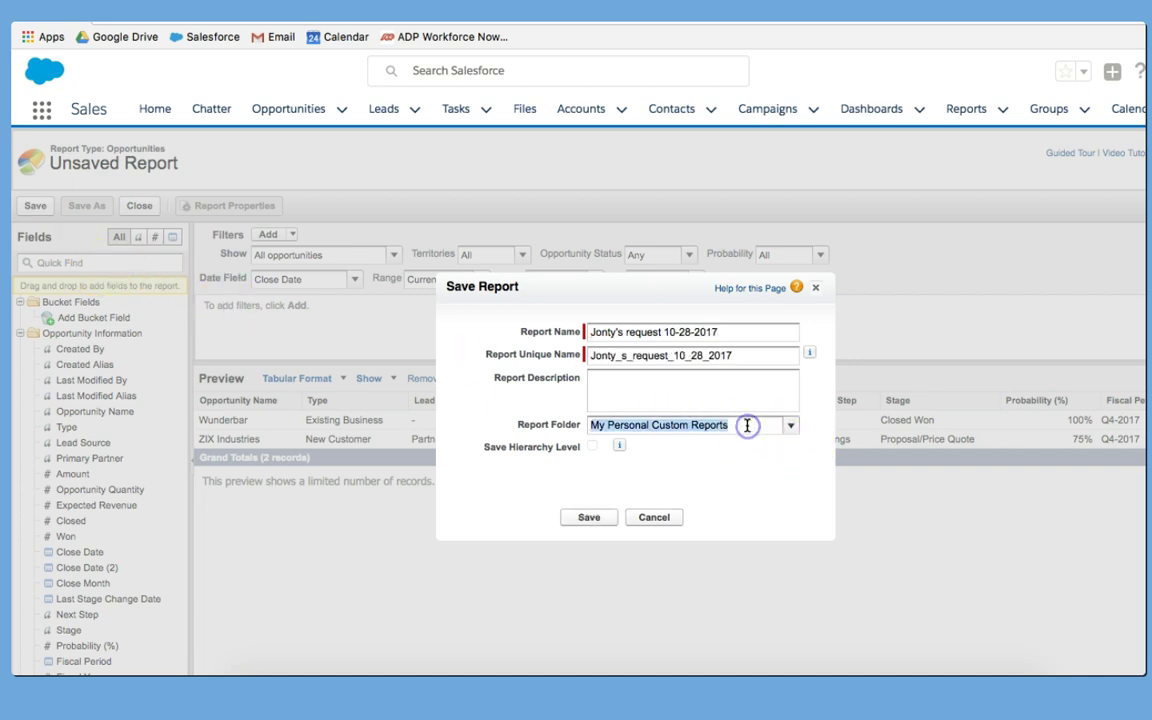
pyautogui.write('Phaah')
pyautogui.click(643, 447)
pyautogui.click(591, 517)
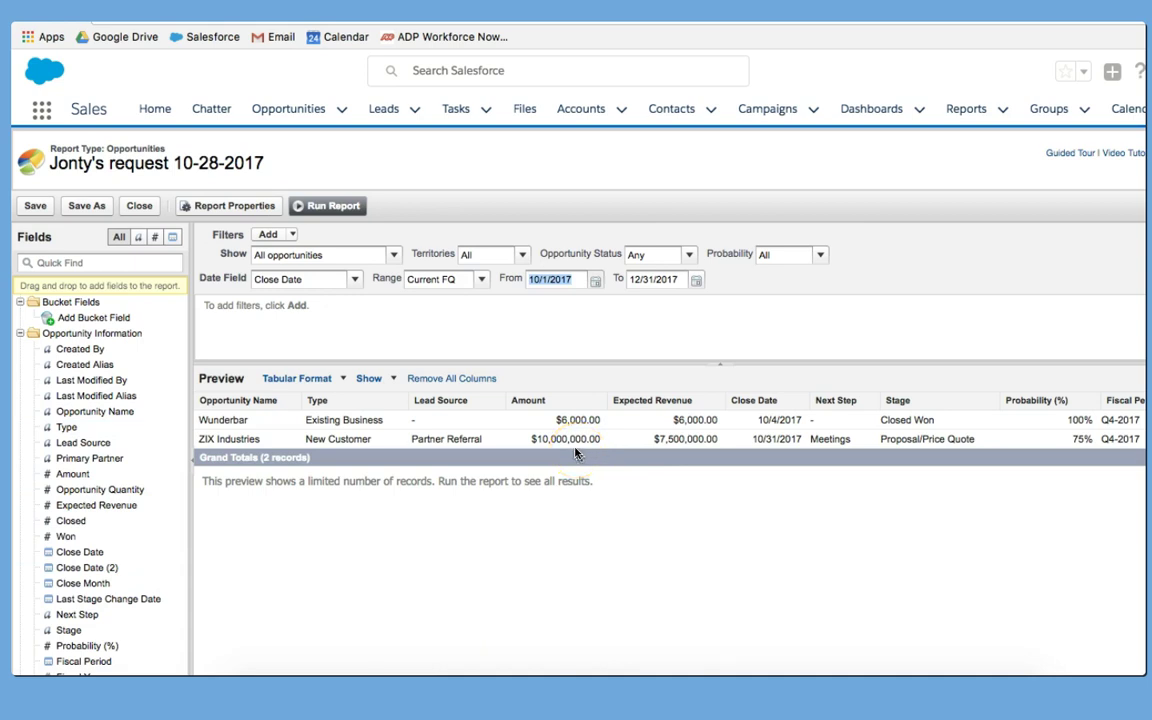
# Remove all columns from the preview and keep showing all opportunities.
pyautogui.click(451, 379)
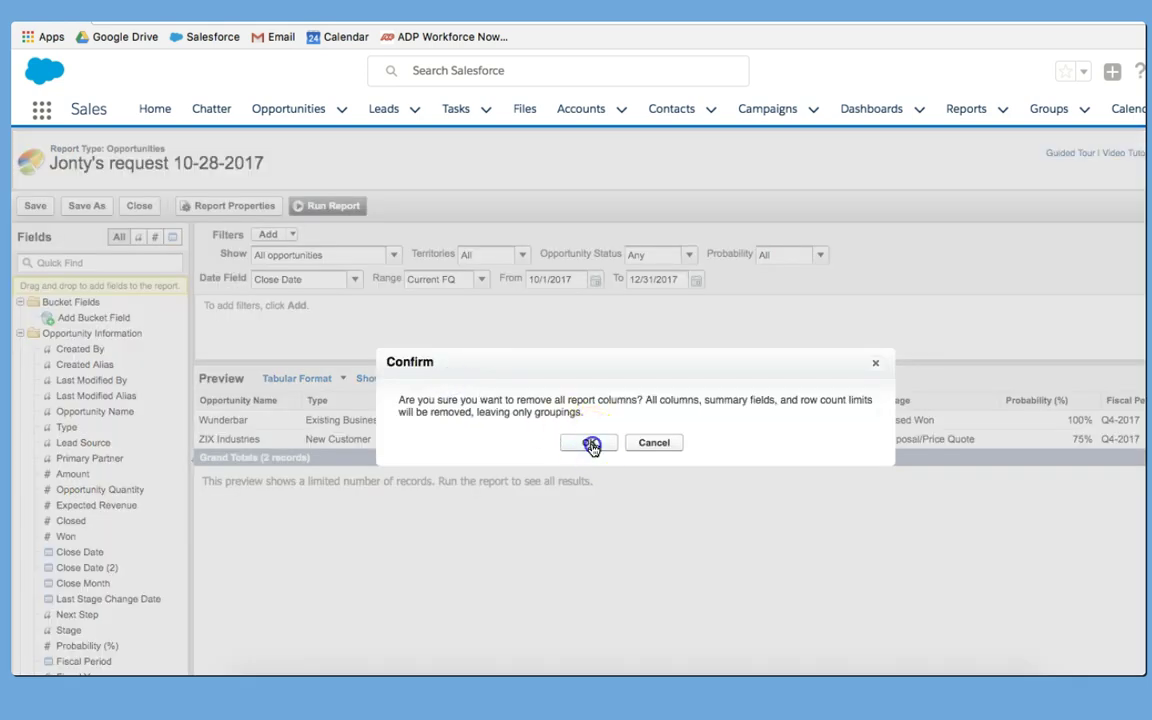
pyautogui.click(589, 443)
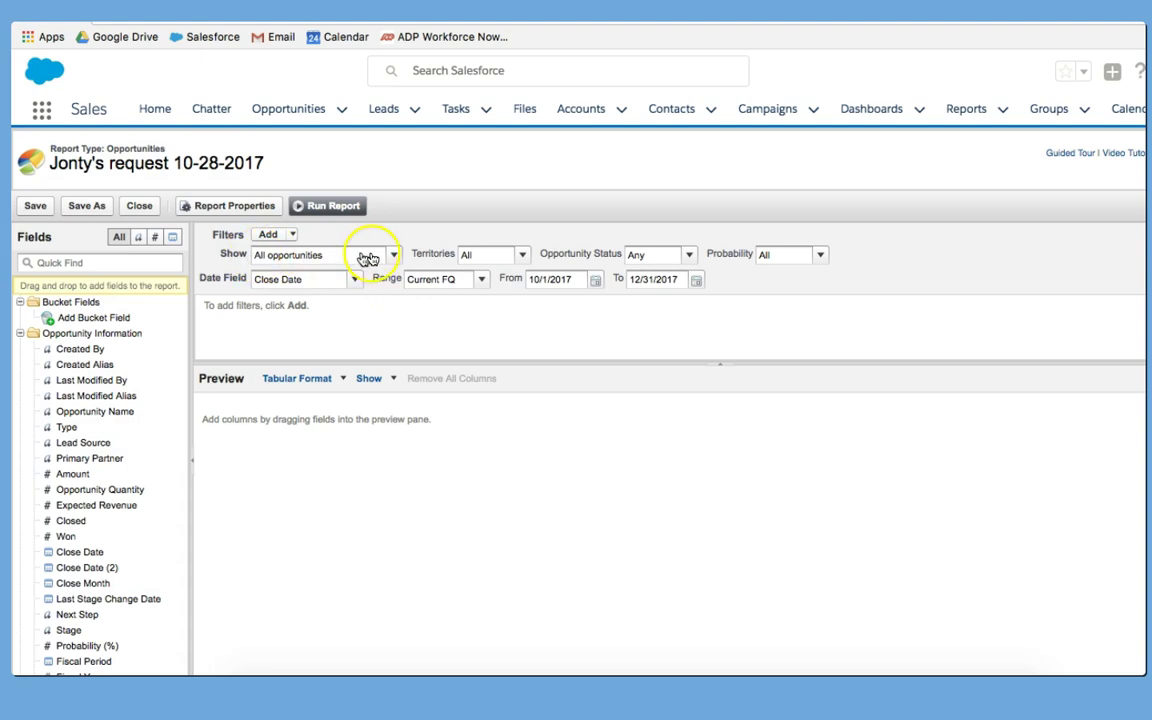
pyautogui.click(393, 254)
pyautogui.click(338, 304)
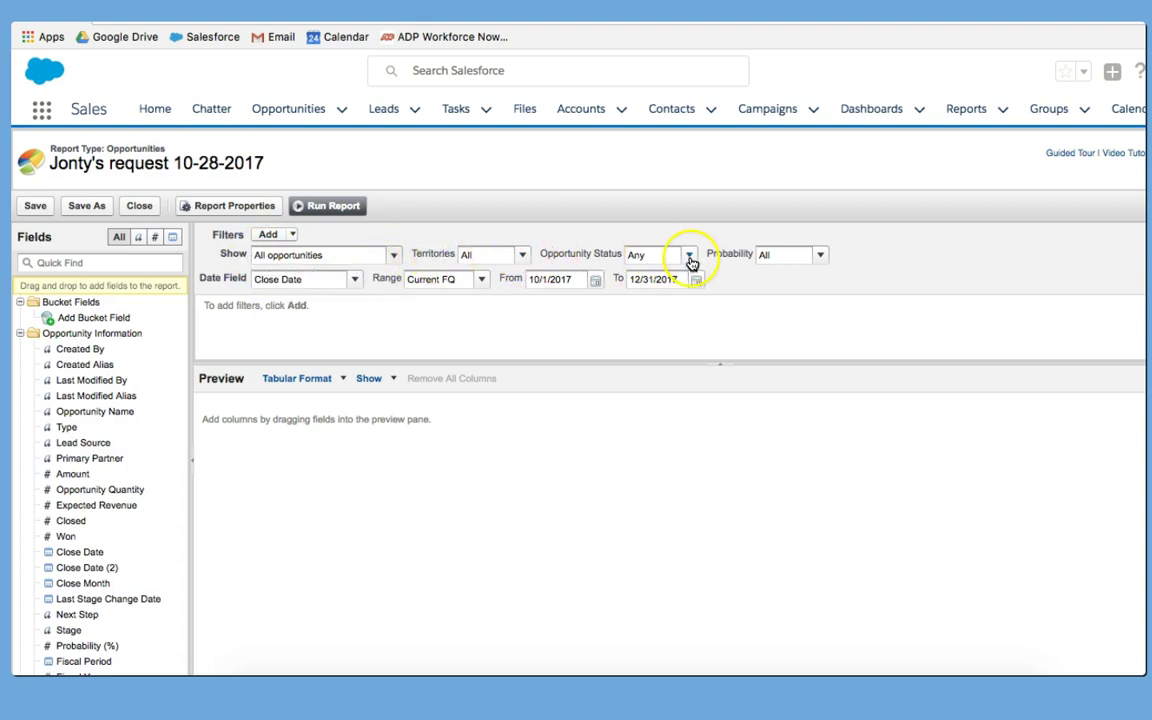
# Filter the report on Created Date over All Time and save it.
pyautogui.click(353, 280)
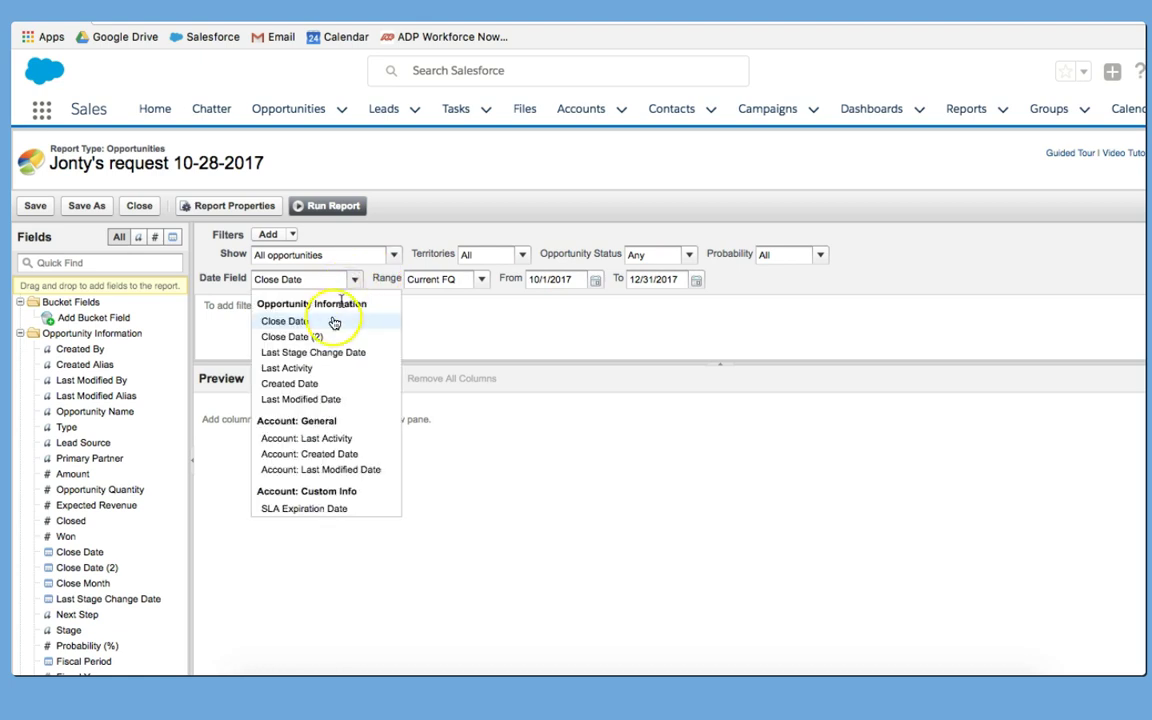
pyautogui.click(300, 383)
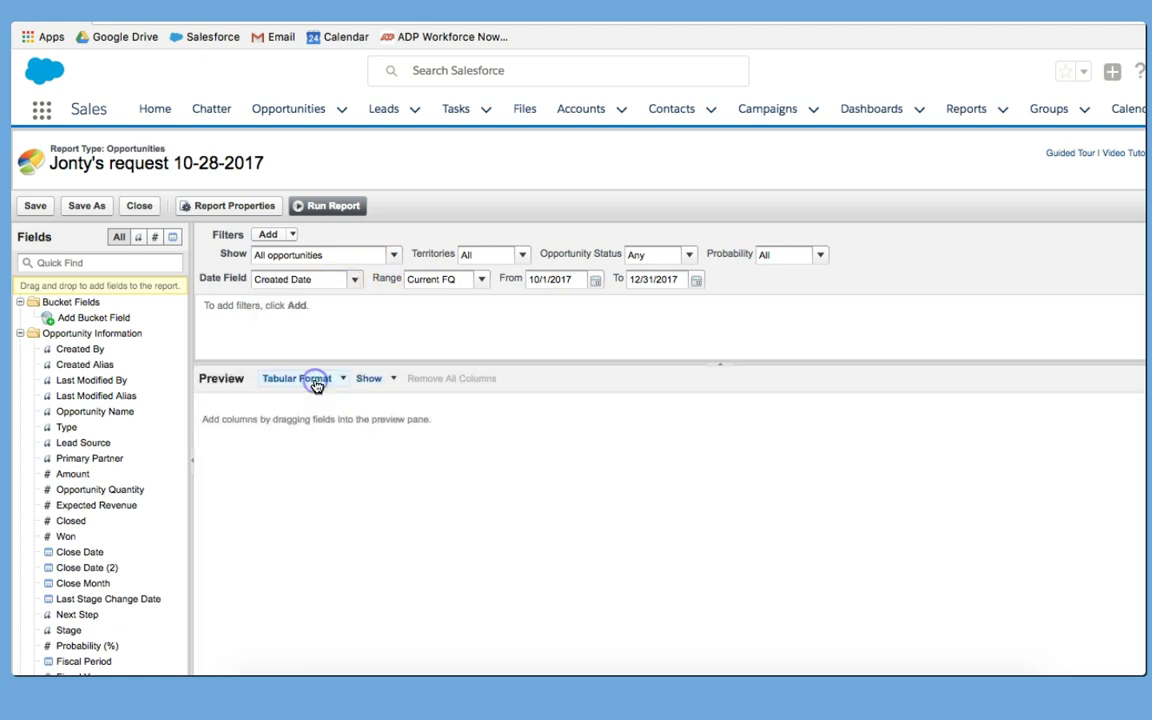
pyautogui.click(481, 280)
pyautogui.click(465, 298)
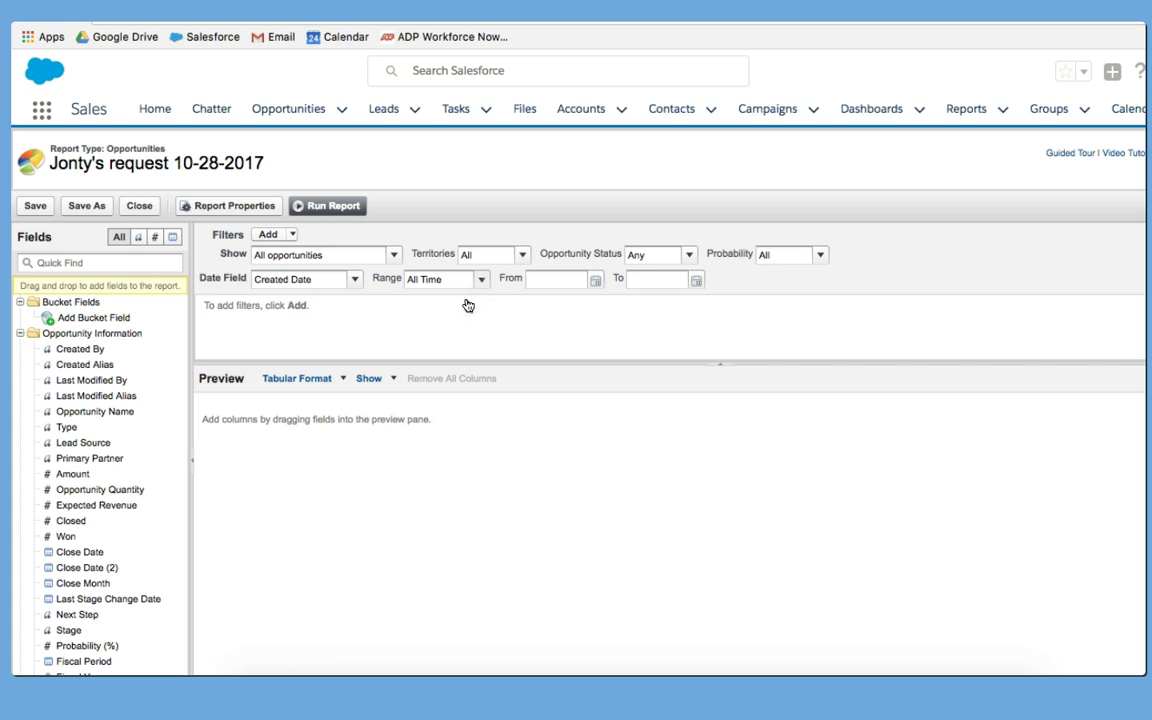
pyautogui.click(31, 207)
# Add Account Name and Amount columns to the report preview.
pyautogui.click(293, 22)
pyautogui.scroll(2, 397, 352)
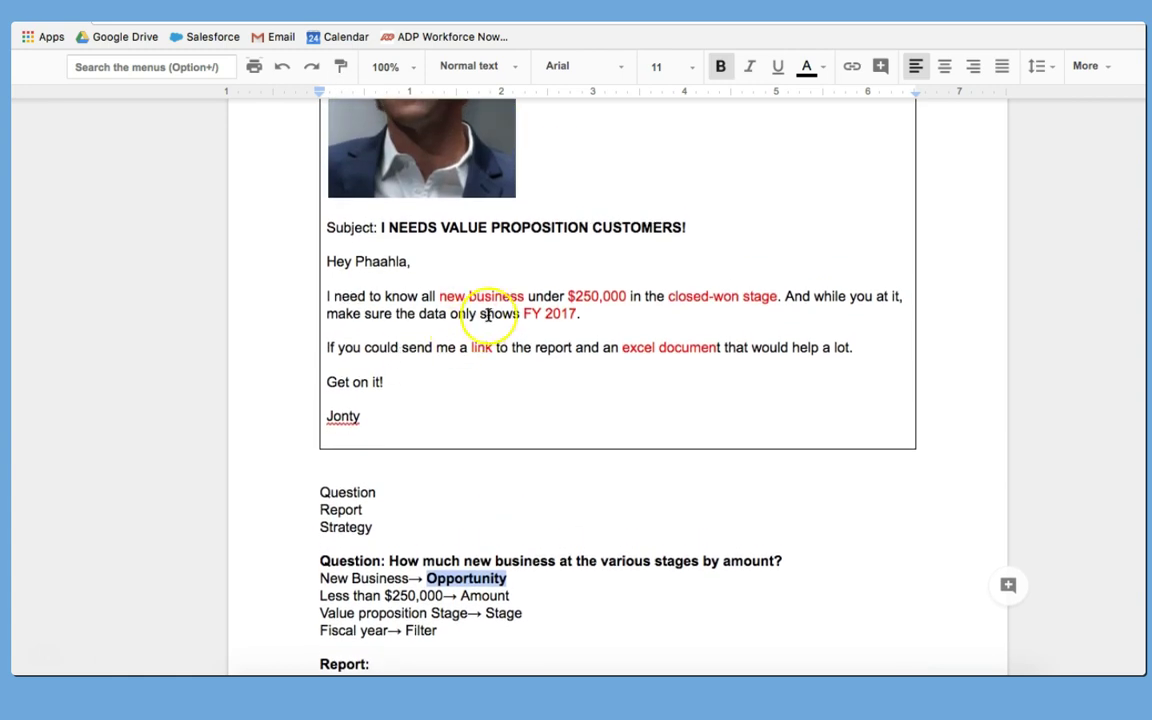
pyautogui.doubleClick(494, 298)
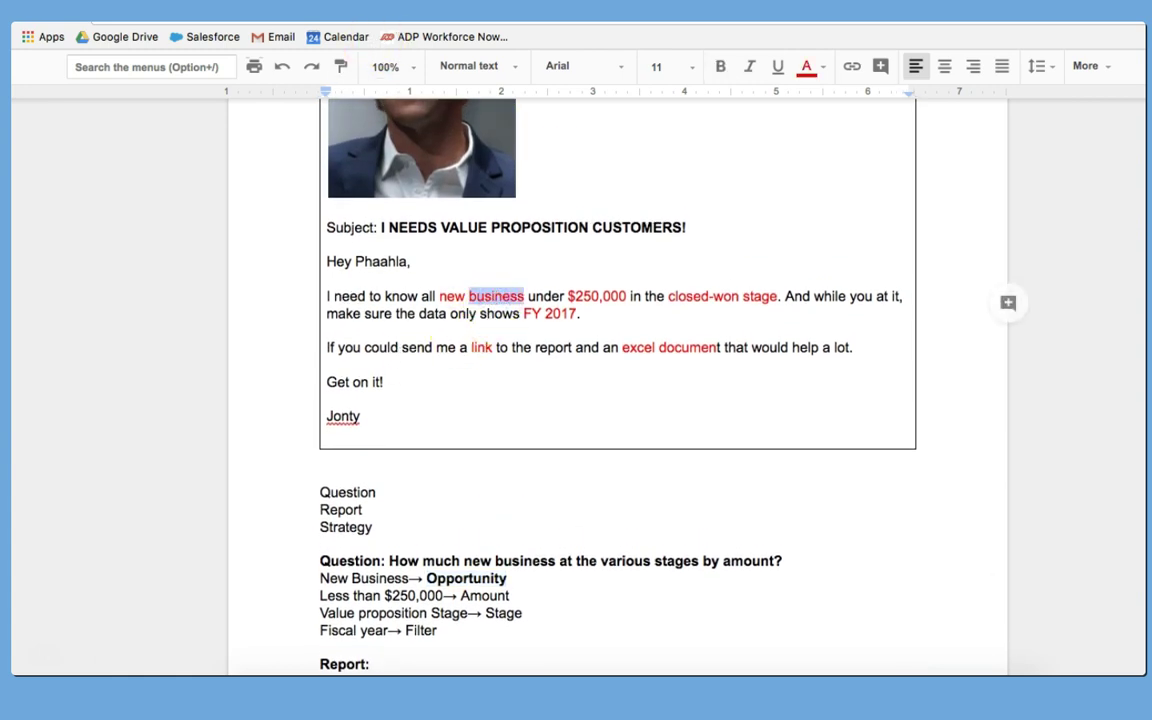
pyautogui.hotkey('ctrl', 'shift', 'Tab')
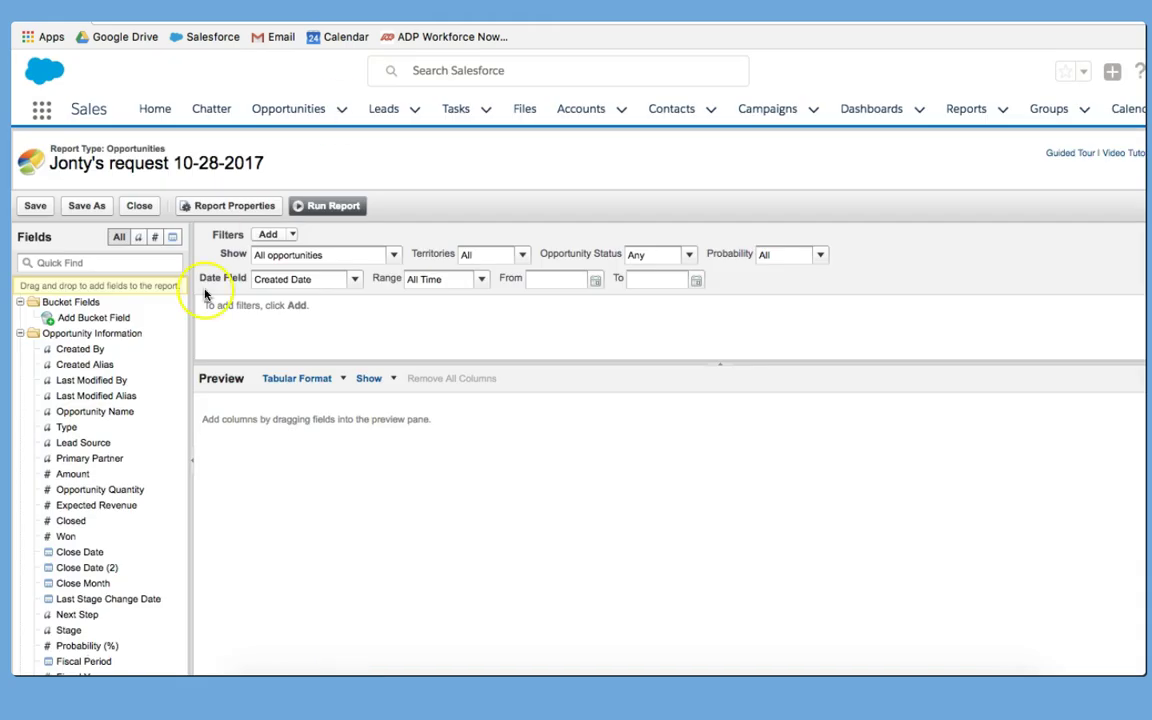
pyautogui.click(110, 262)
pyautogui.write('account')
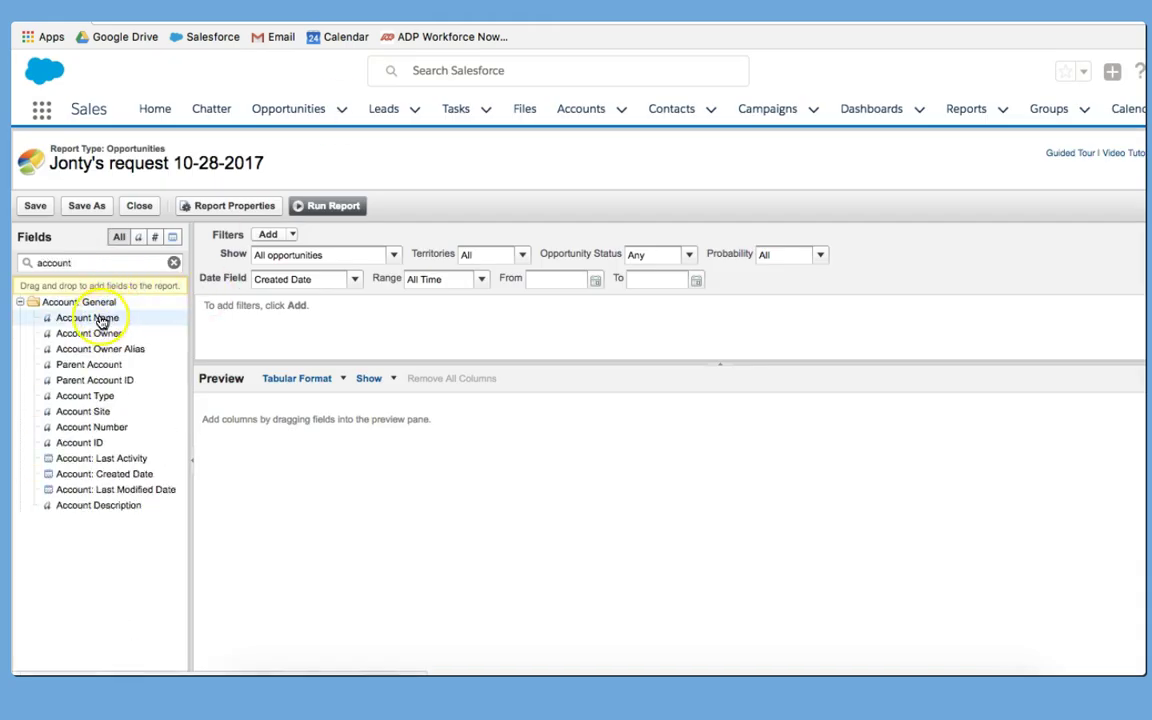
pyautogui.moveTo(101, 318); pyautogui.dragTo(238, 419)
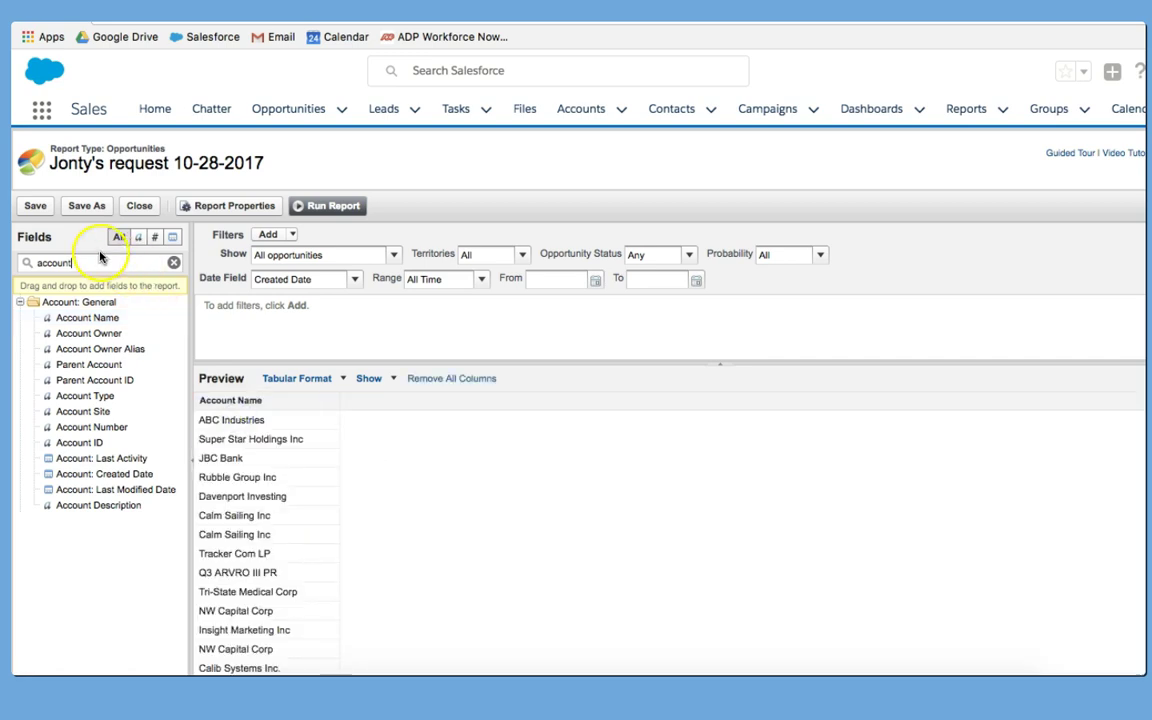
pyautogui.doubleClick(50, 263)
pyautogui.press('BackSpace')
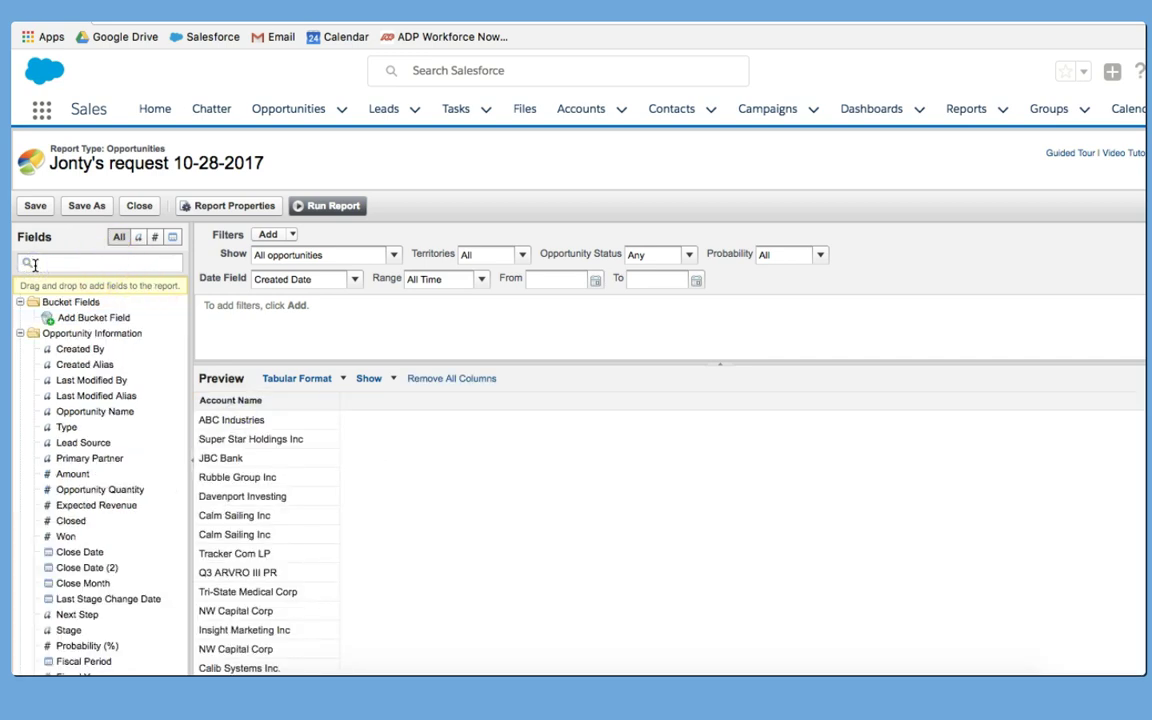
pyautogui.write('amoun')
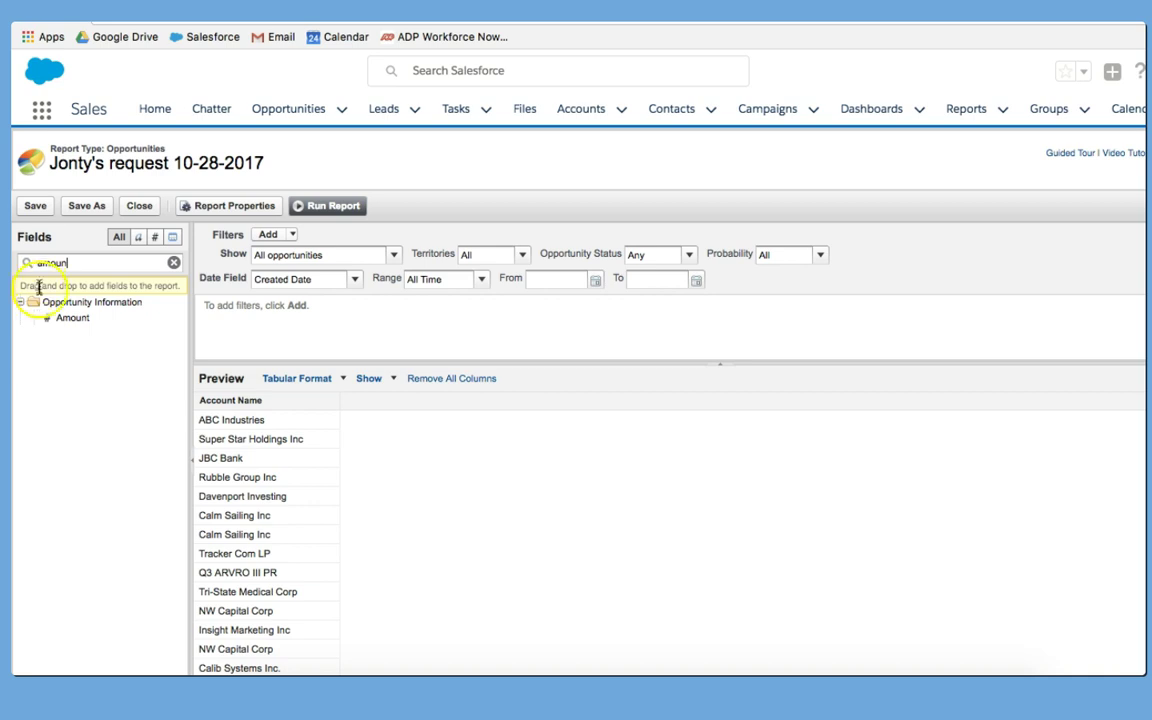
pyautogui.moveTo(49, 319); pyautogui.dragTo(406, 411)
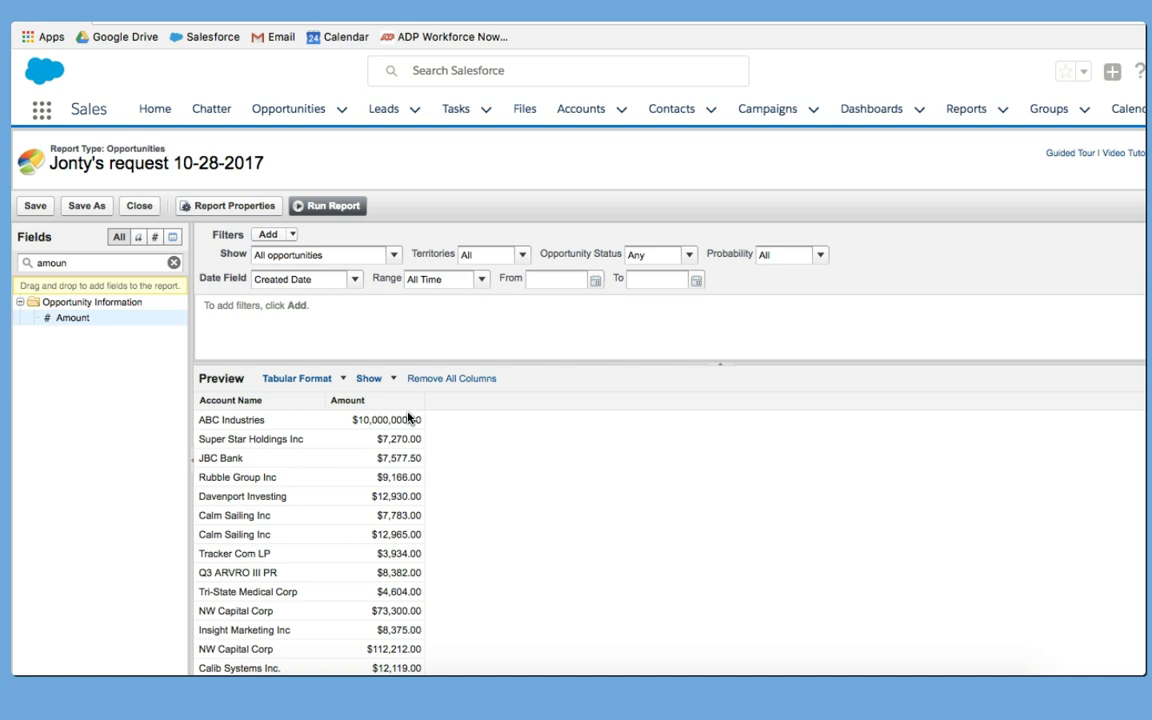
# Add Stage, Created Date and Type columns after Amount.
pyautogui.moveTo(68, 262); pyautogui.dragTo(24, 262)
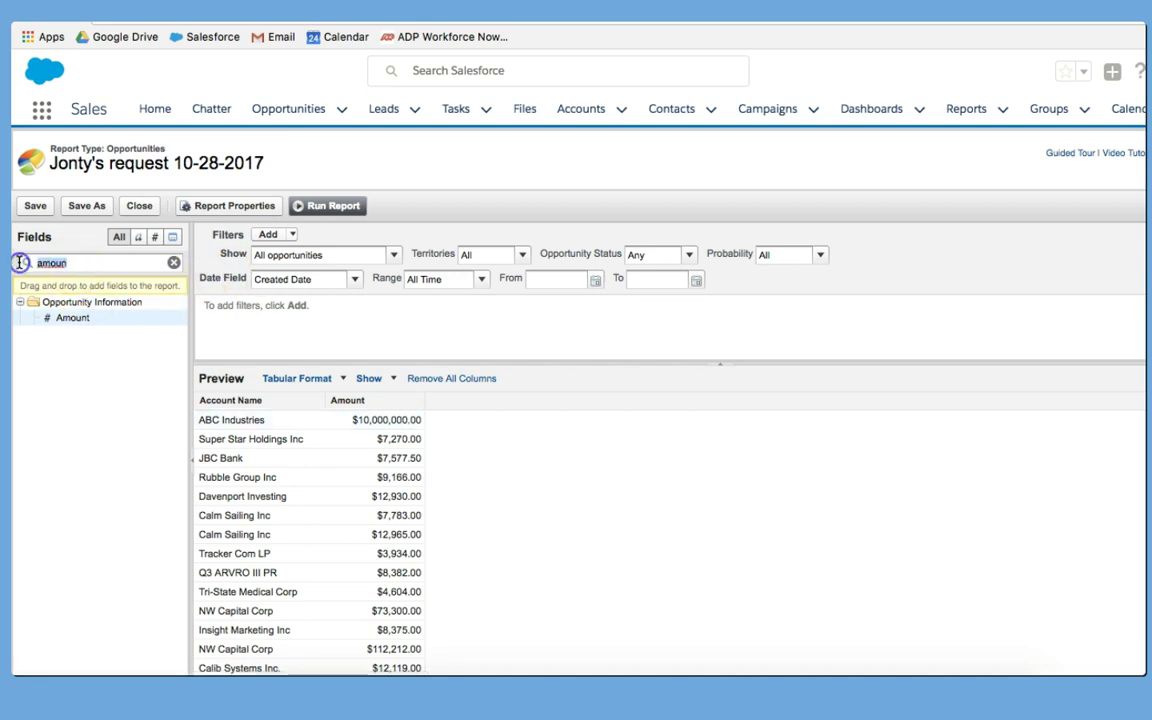
pyautogui.write('stage')
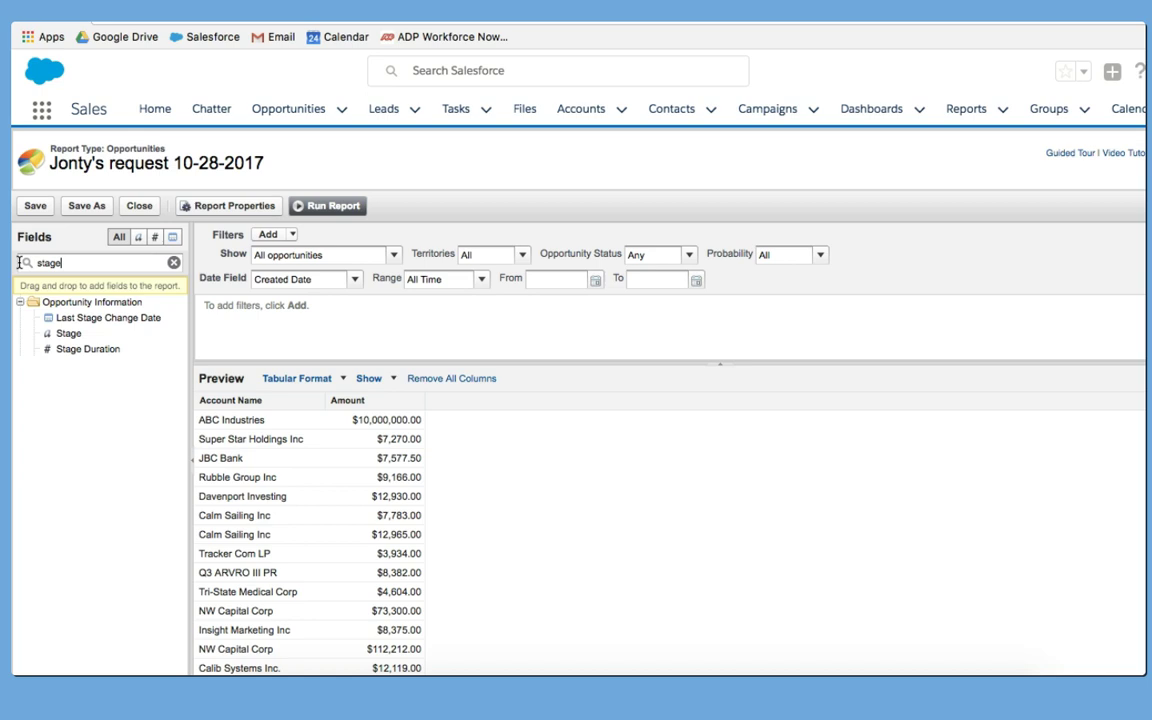
pyautogui.moveTo(40, 327)
pyautogui.mouseDown()
pyautogui.moveTo(270, 352)
pyautogui.moveTo(437, 400)
pyautogui.mouseUp()
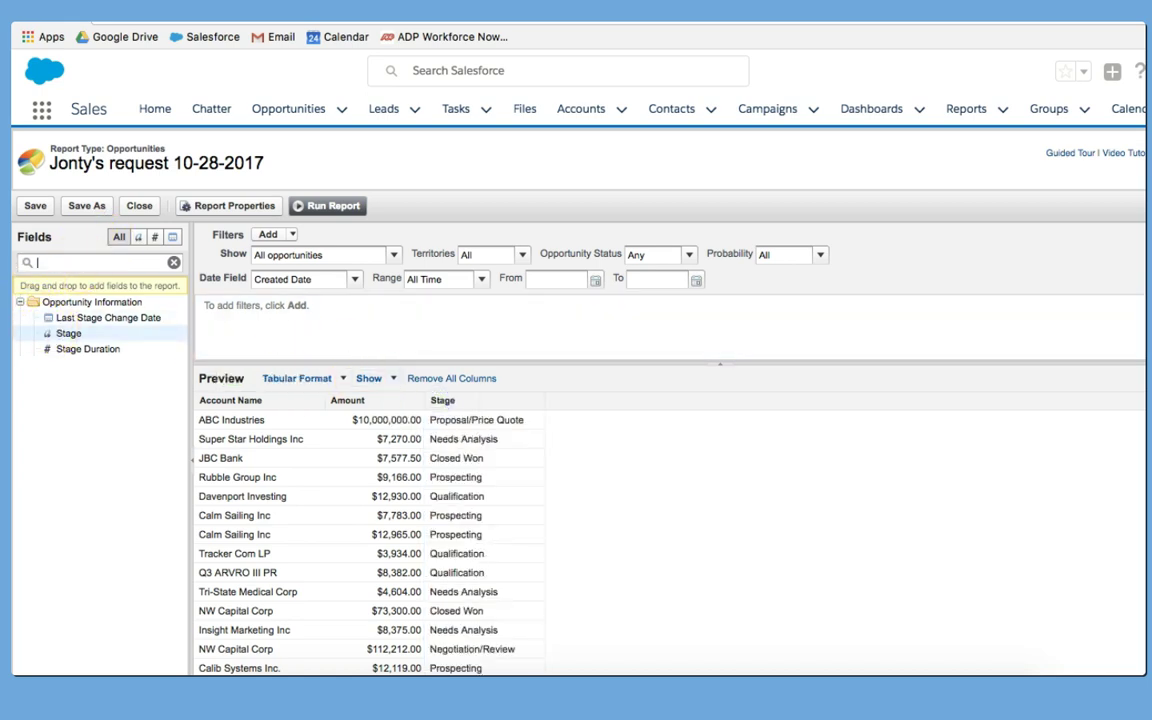
pyautogui.write('created')
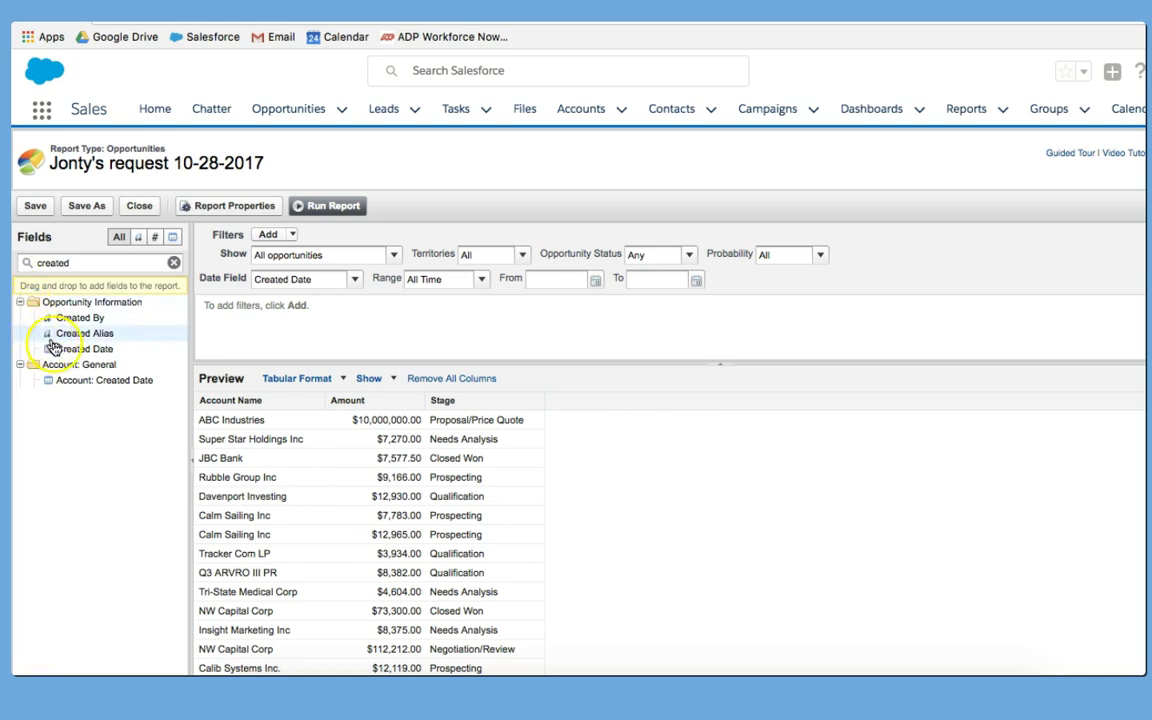
pyautogui.moveTo(45, 348); pyautogui.dragTo(584, 403)
pyautogui.write('type')
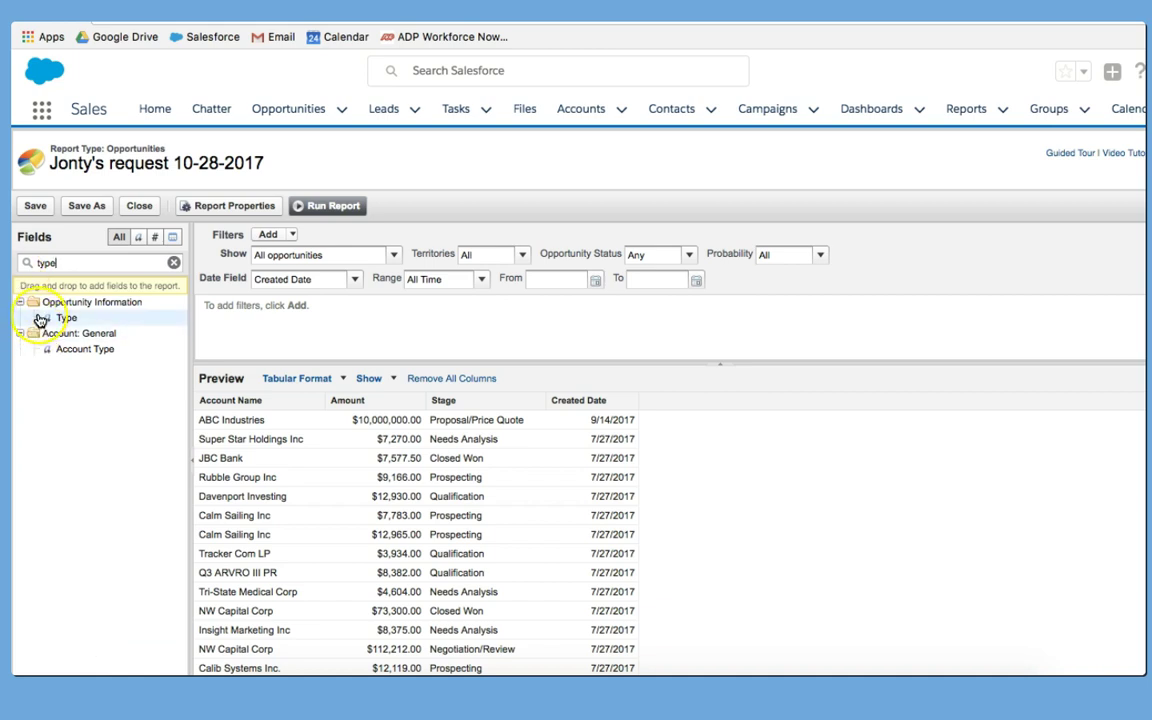
pyautogui.moveTo(40, 318); pyautogui.dragTo(655, 395)
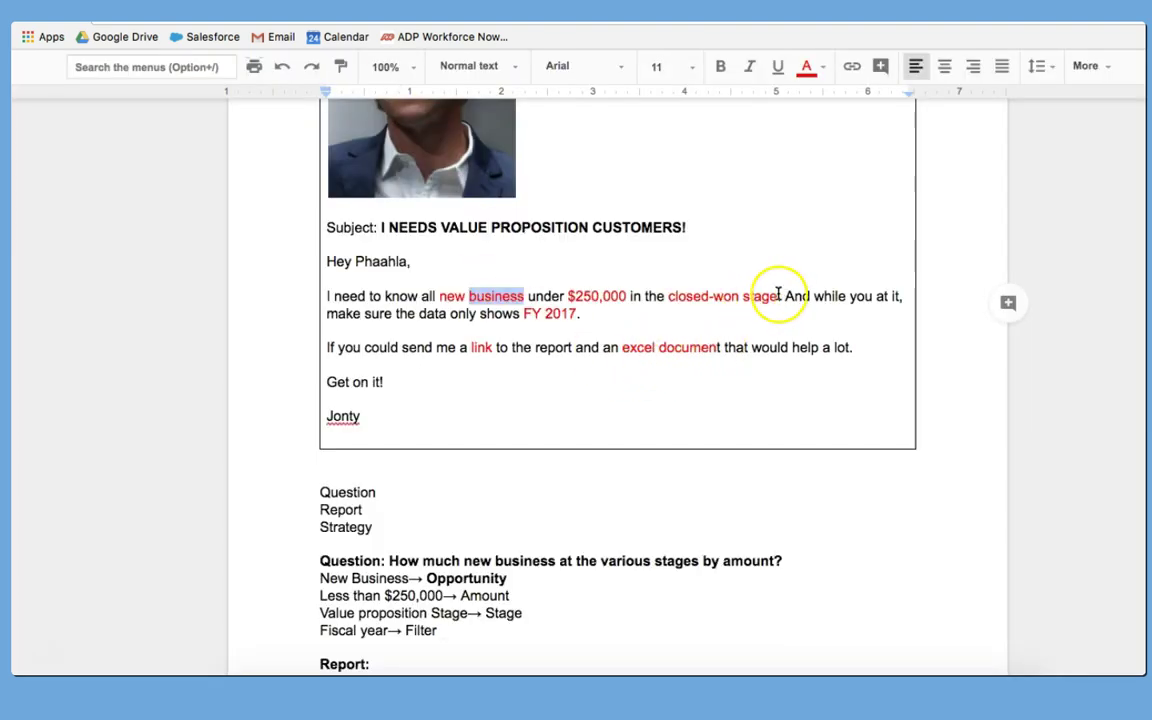
pyautogui.moveTo(778, 293); pyautogui.dragTo(715, 295)
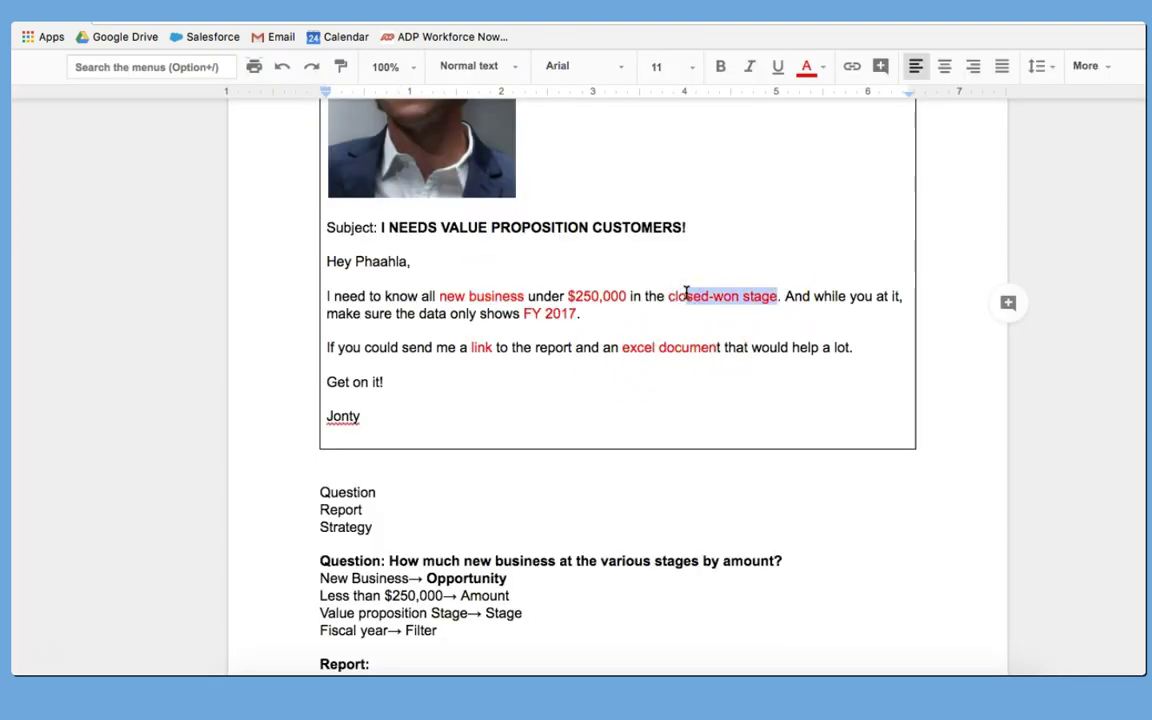
pyautogui.moveTo(440, 296); pyautogui.dragTo(524, 295)
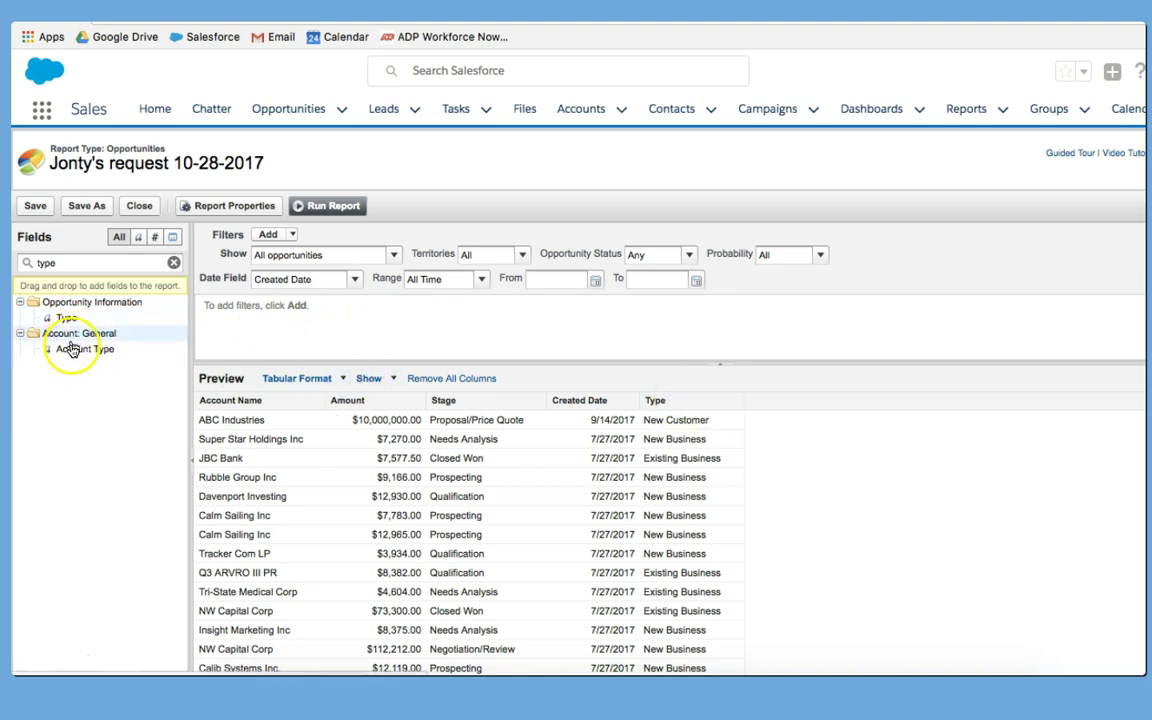
pyautogui.moveTo(72, 349); pyautogui.dragTo(14, 366)
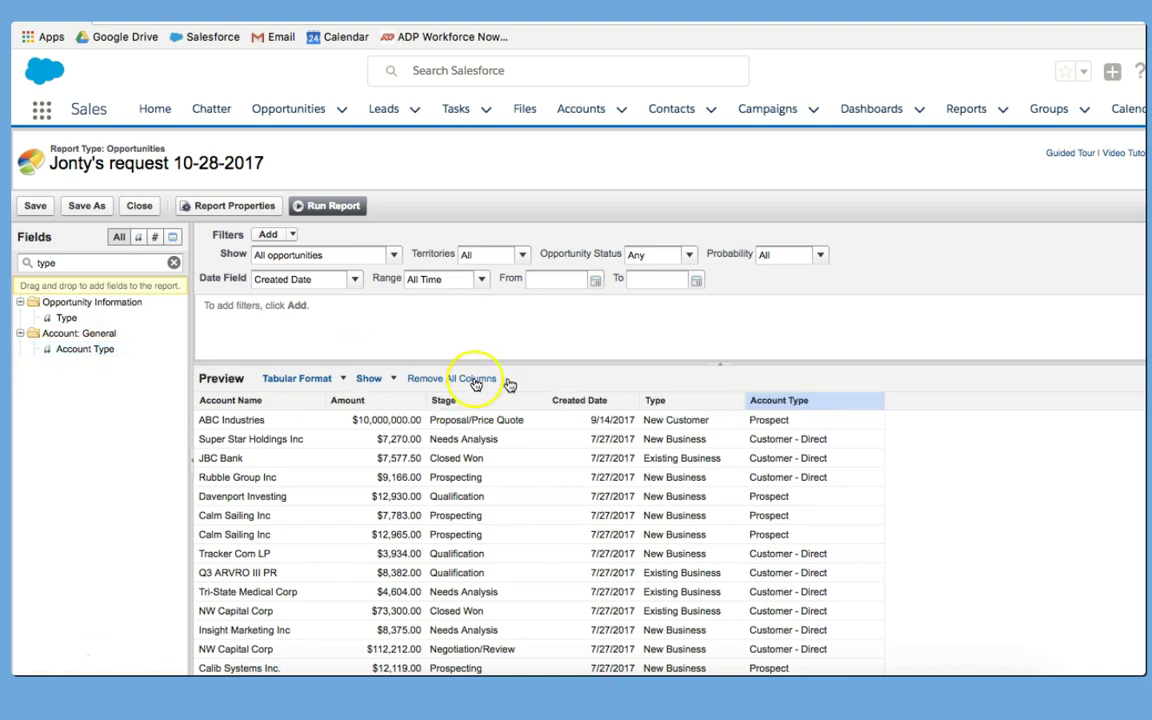
pyautogui.moveTo(836, 399); pyautogui.dragTo(55, 350)
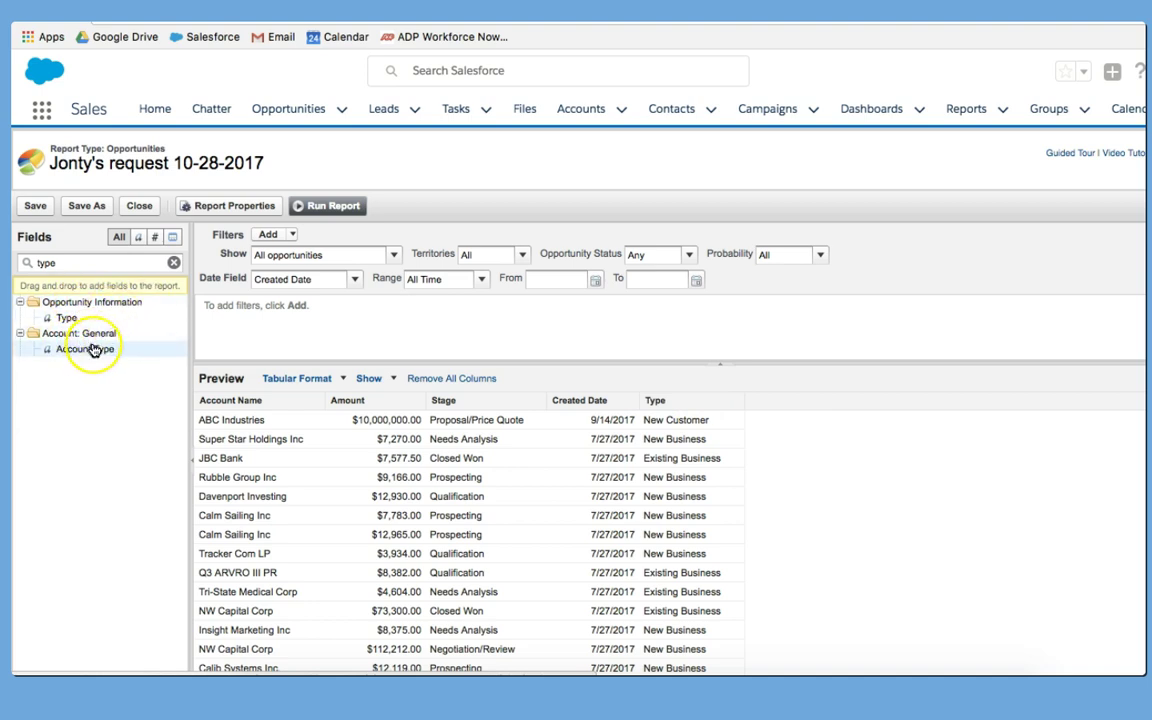
pyautogui.moveTo(90, 350); pyautogui.dragTo(770, 426)
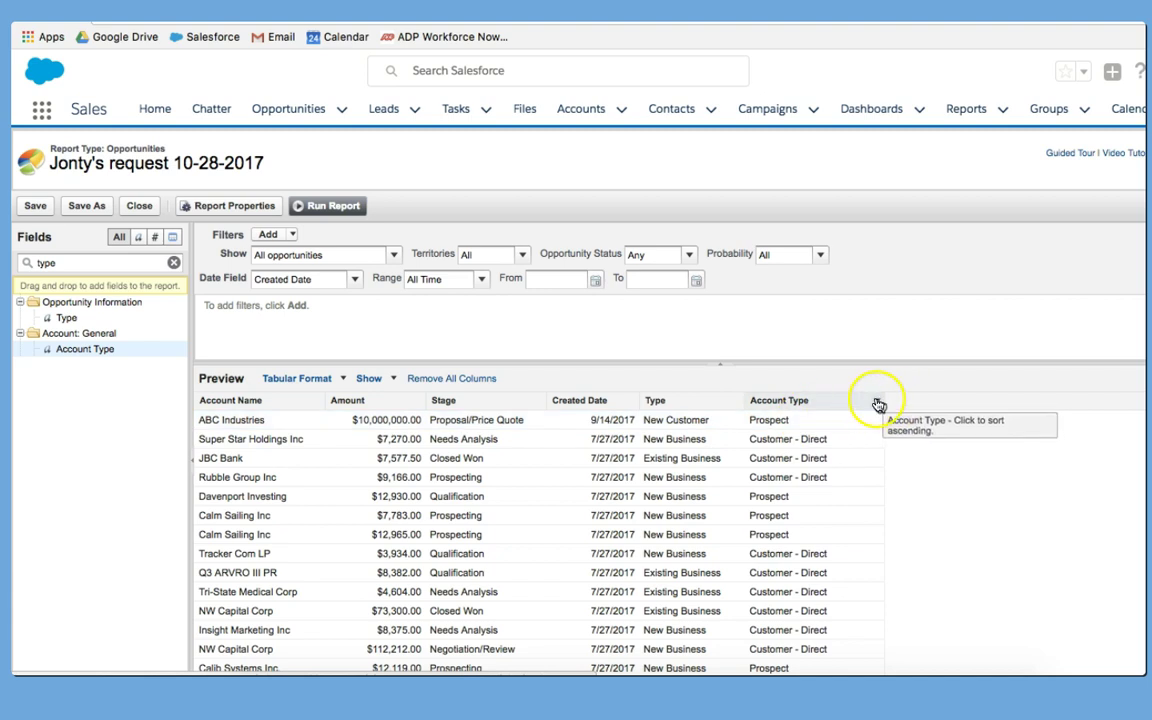
pyautogui.click(879, 403)
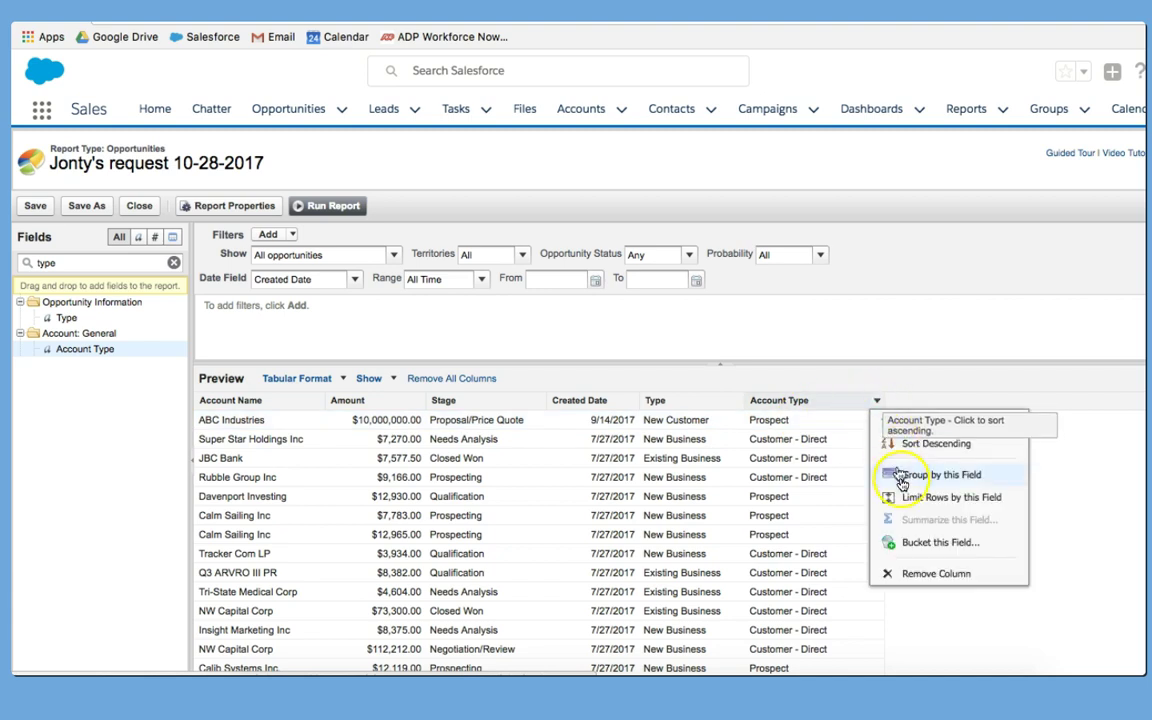
pyautogui.click(945, 576)
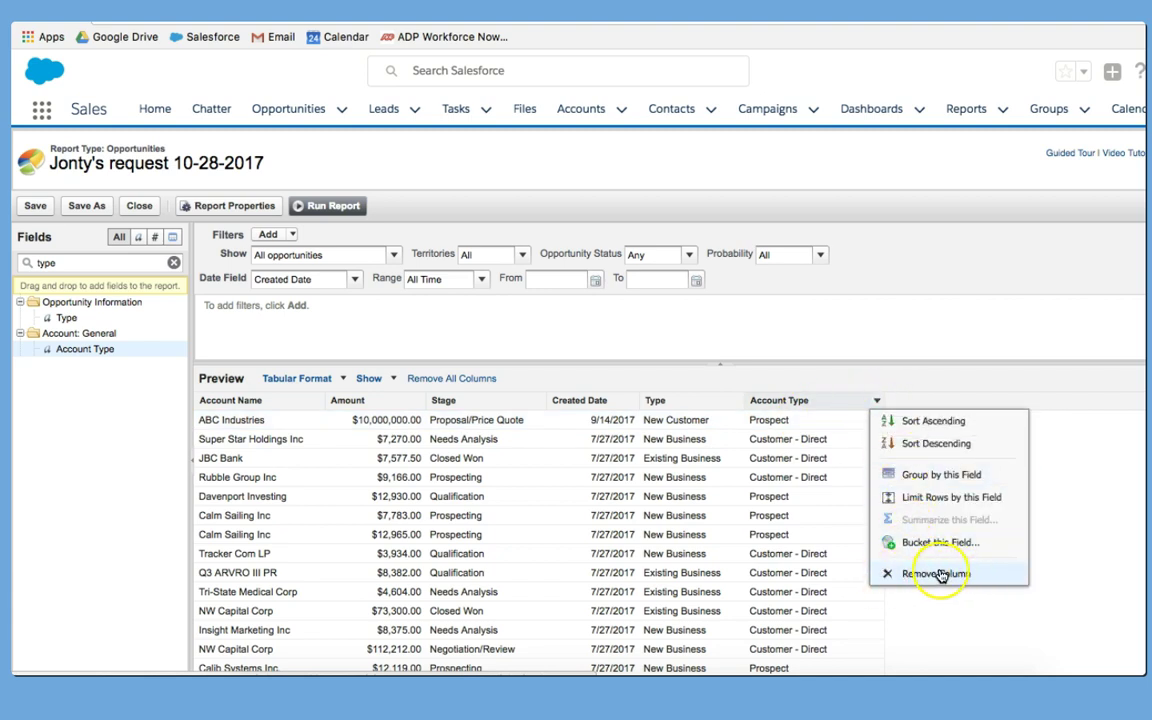
pyautogui.moveTo(90, 351); pyautogui.dragTo(217, 392)
pyautogui.moveTo(758, 404); pyautogui.dragTo(140, 392)
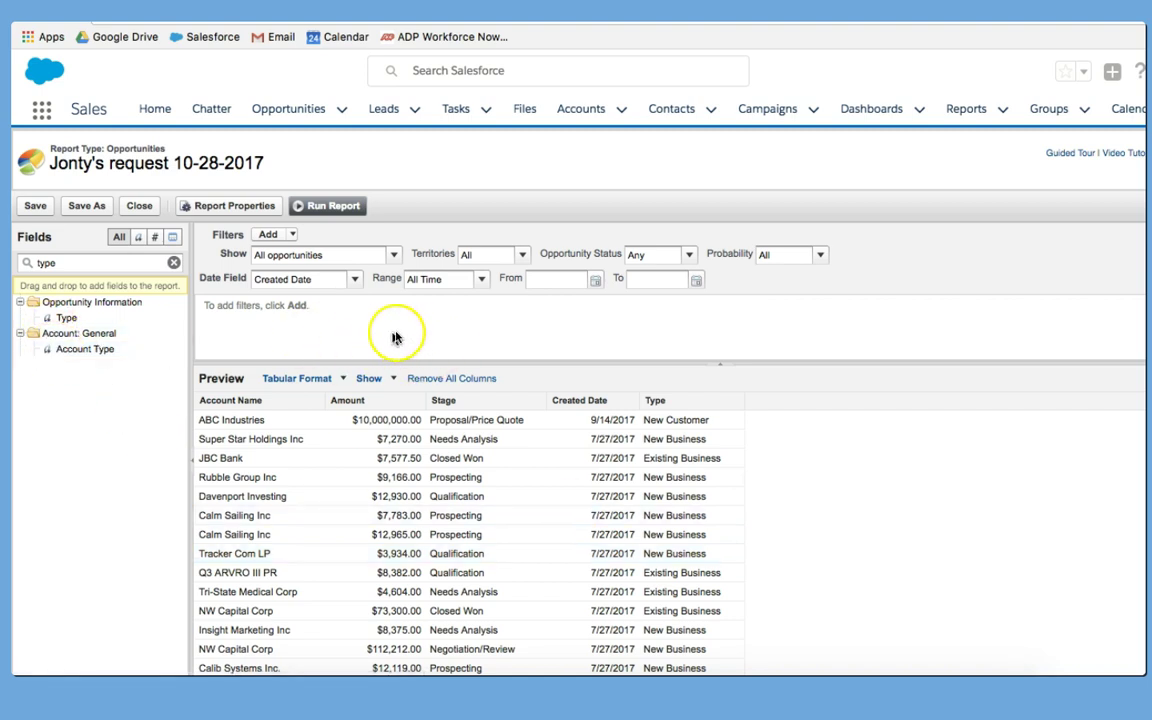
pyautogui.click(176, 263)
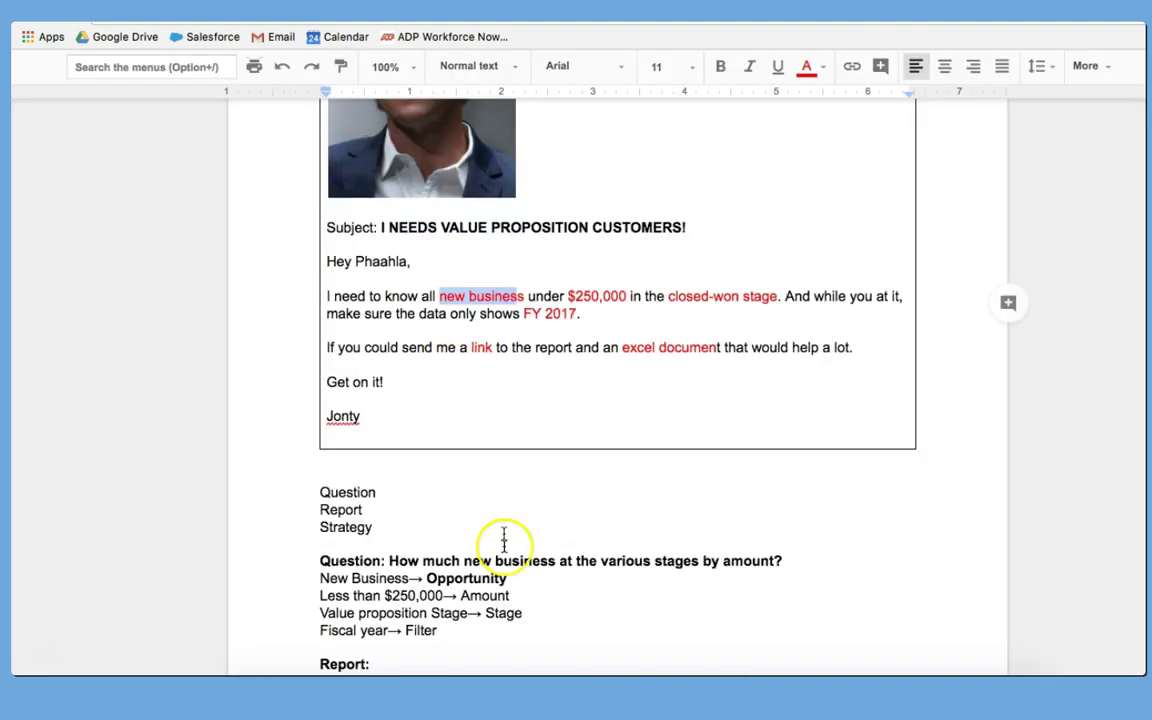
# Re-read the Opportunity, Amount, Stage and Filter mappings in the notes before returning to the report.
pyautogui.scroll(-2, 504, 535)
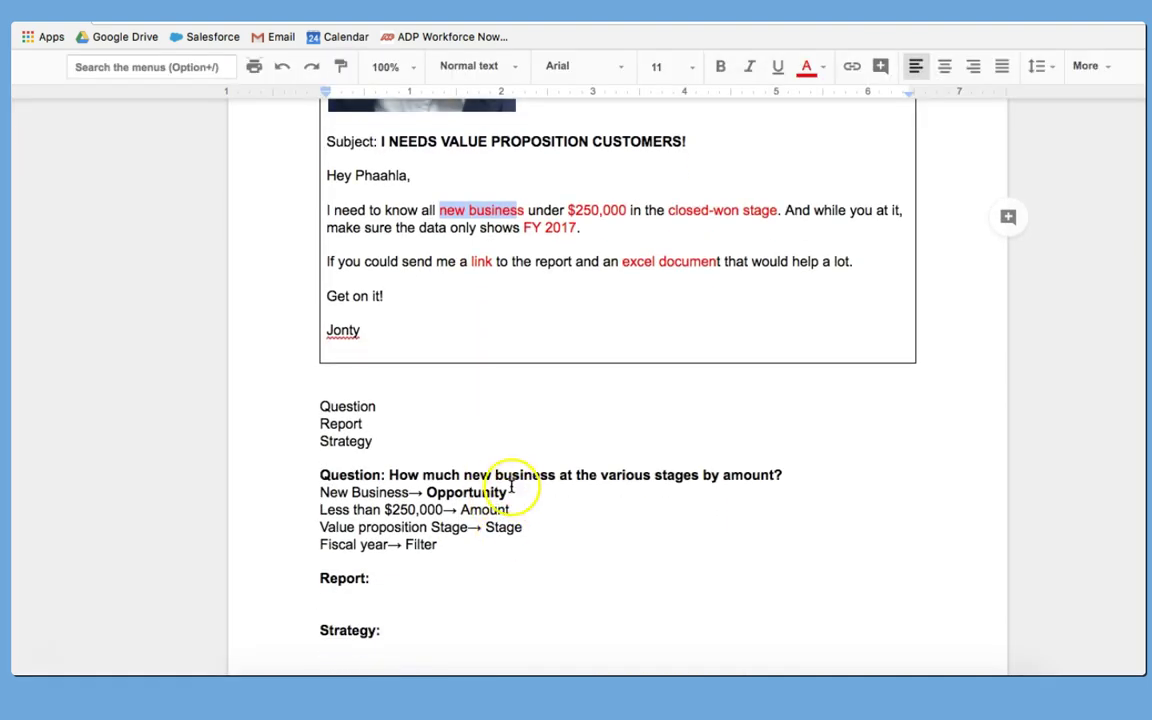
pyautogui.moveTo(514, 486); pyautogui.dragTo(329, 481)
pyautogui.moveTo(510, 509); pyautogui.dragTo(340, 509)
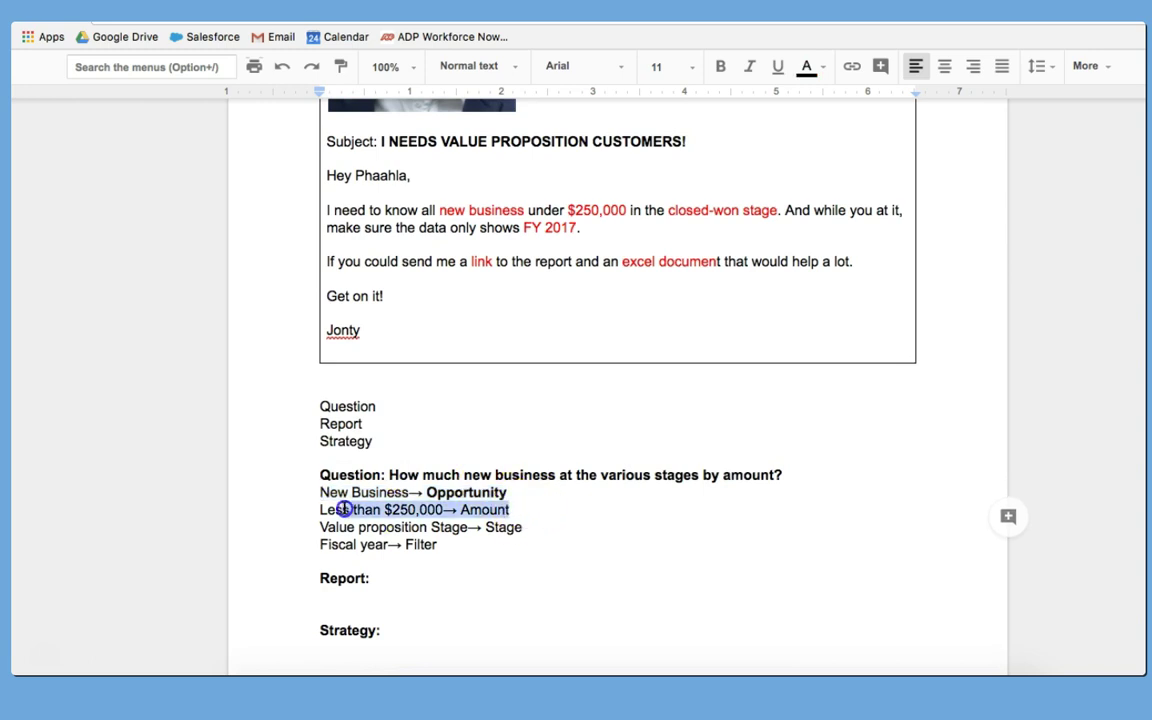
pyautogui.moveTo(524, 527); pyautogui.dragTo(308, 527)
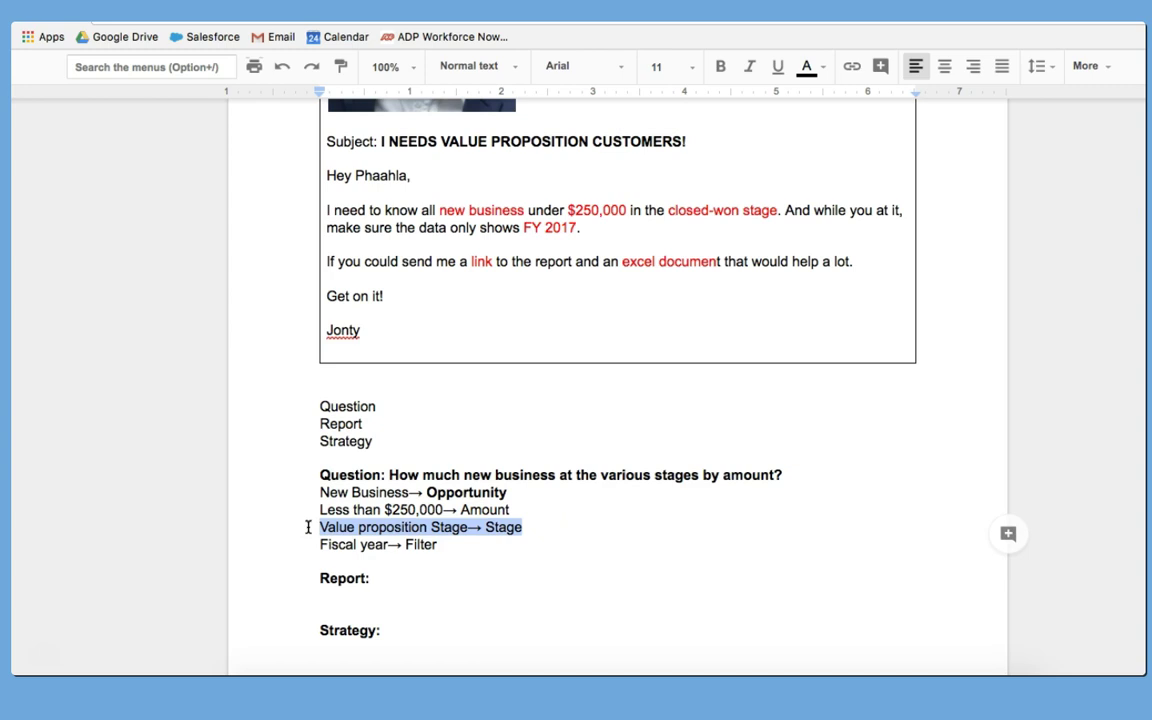
pyautogui.moveTo(305, 545); pyautogui.dragTo(442, 544)
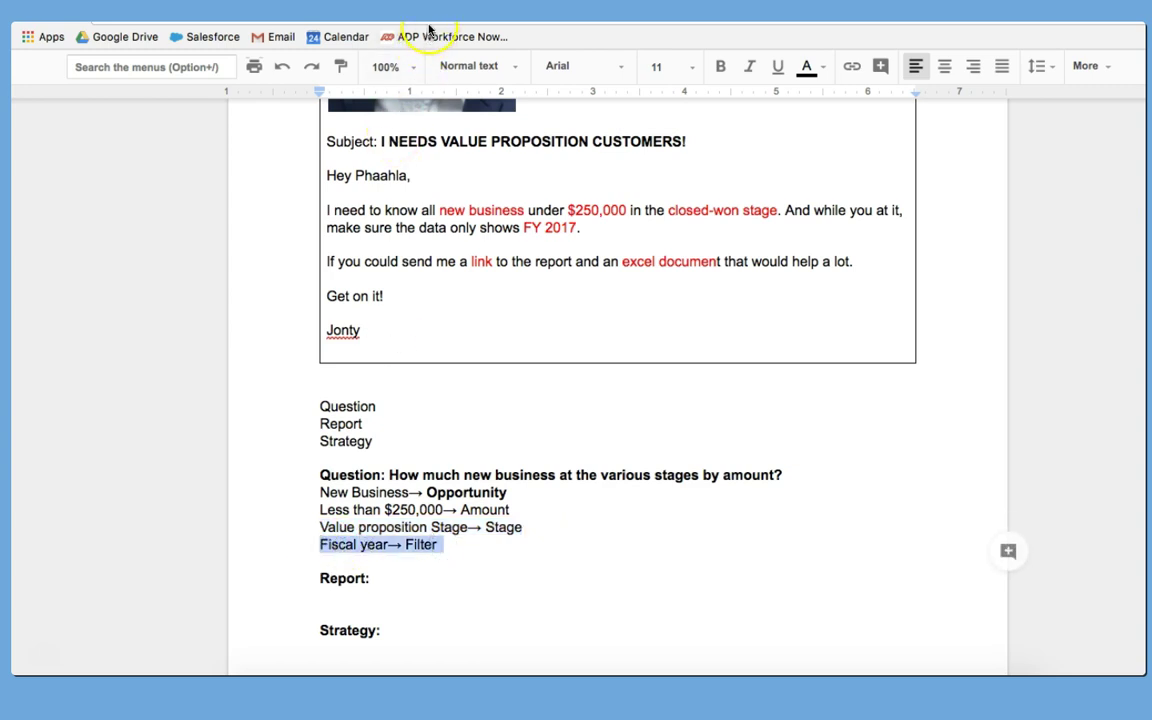
pyautogui.hotkey('ctrl', 'Tab')
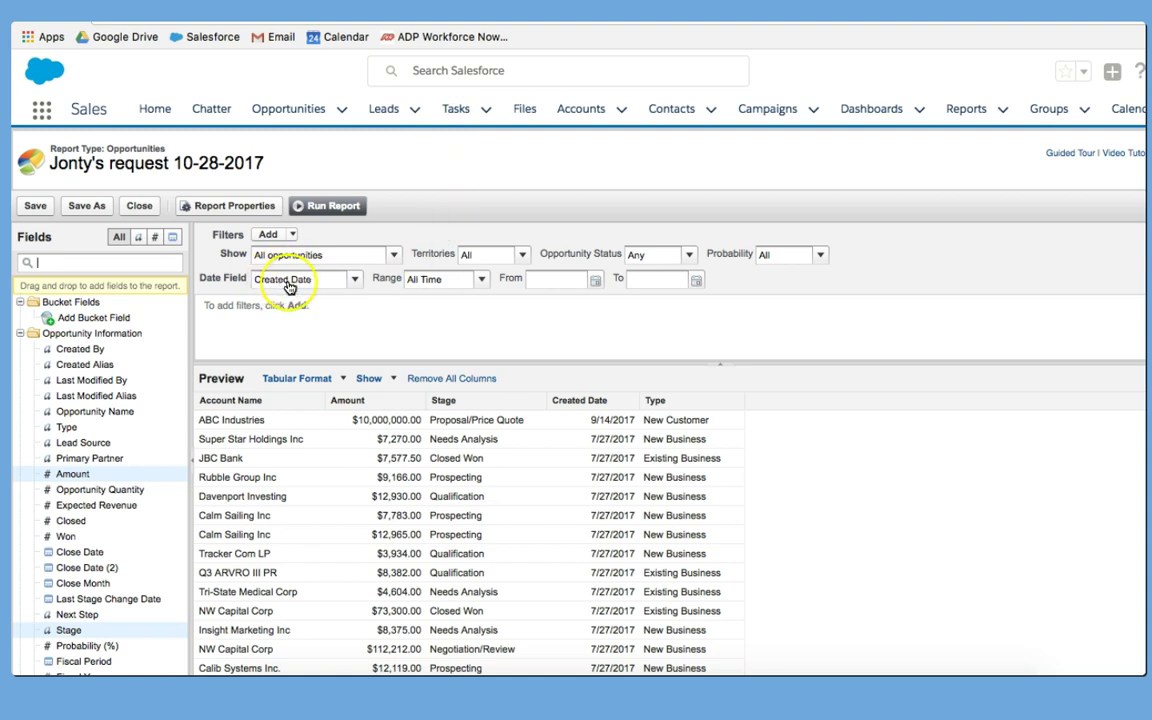
# Set the Created Date range to Current FY, 1/1/2017 to 12/31/2017.
pyautogui.click(355, 283)
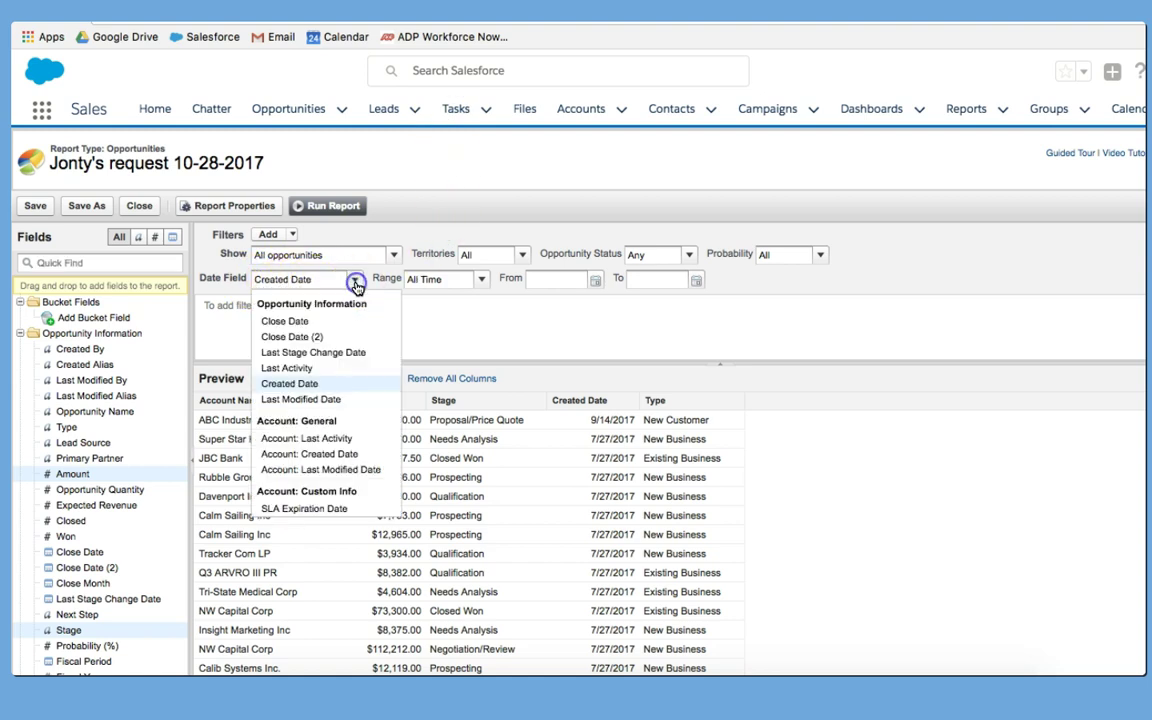
pyautogui.click(302, 385)
pyautogui.click(481, 279)
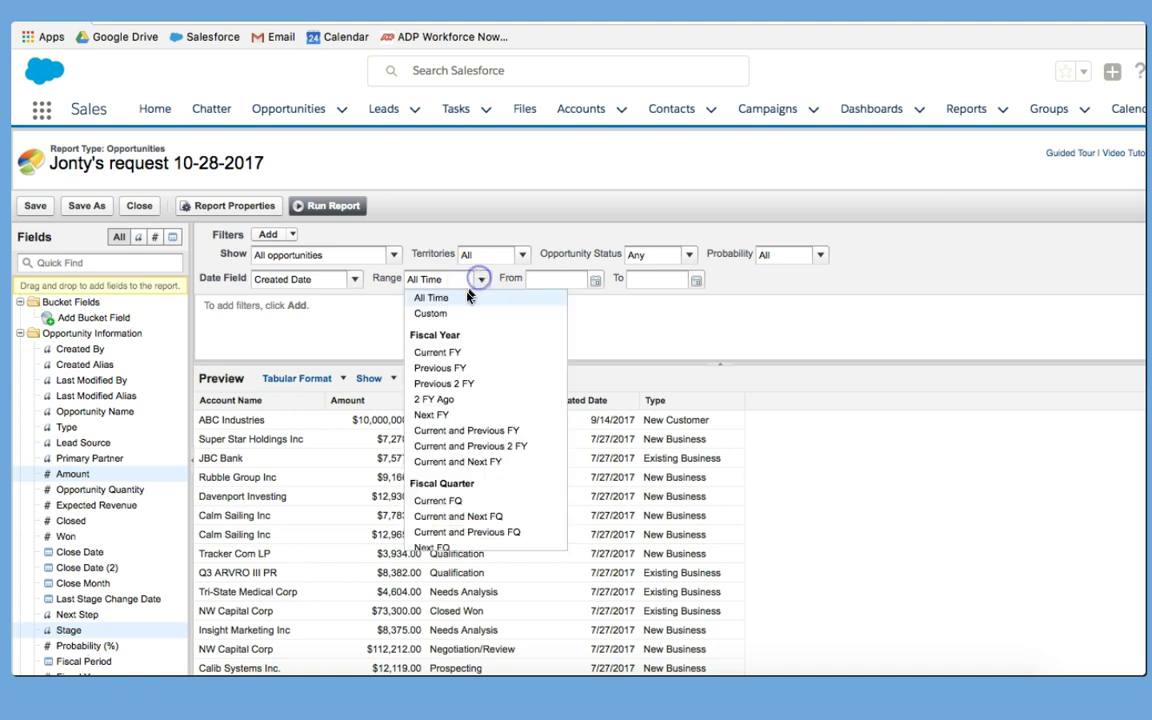
pyautogui.click(455, 354)
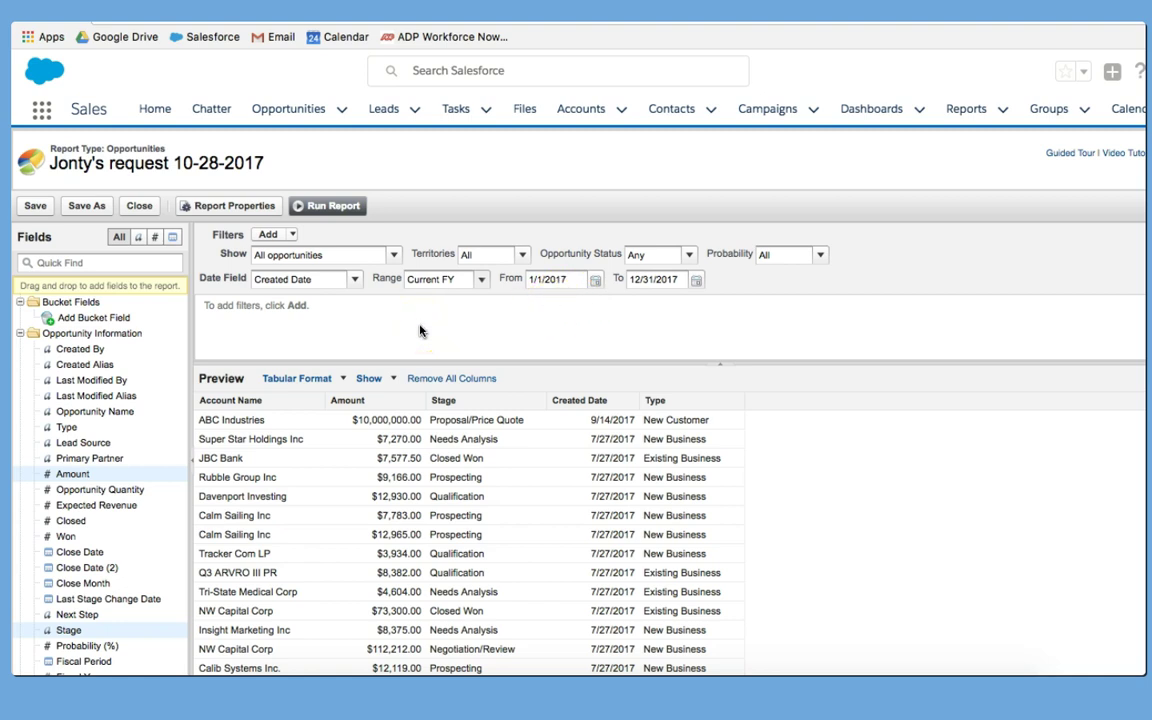
pyautogui.click(318, 324)
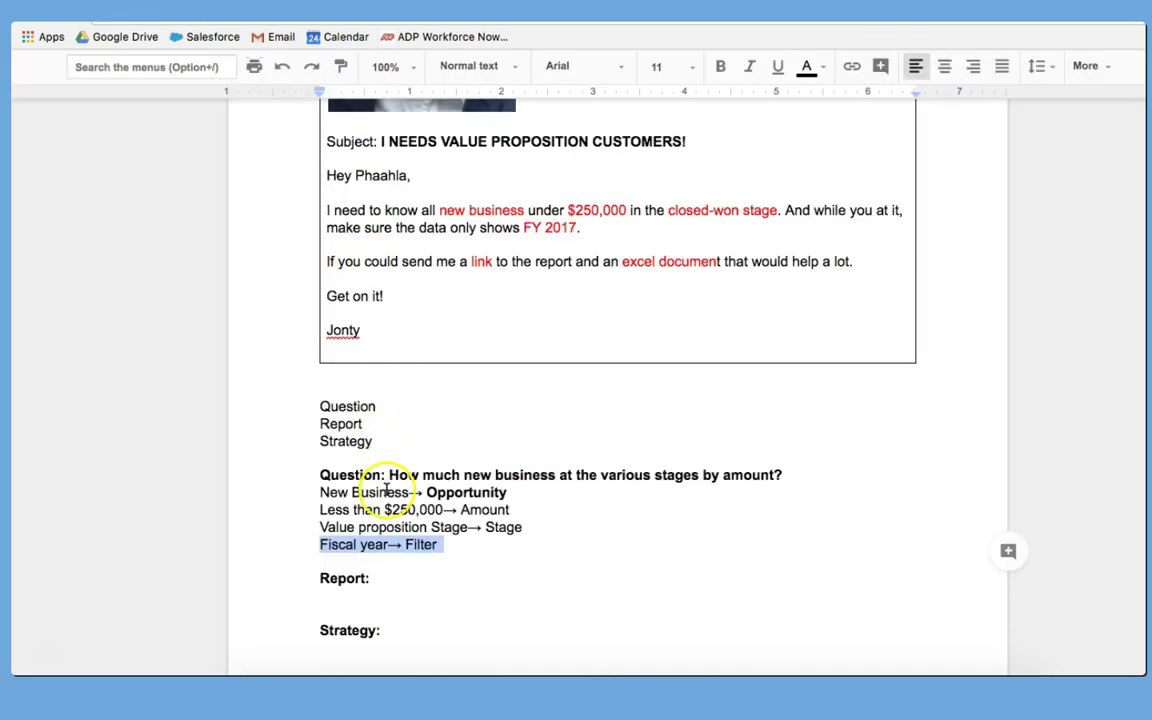
pyautogui.moveTo(318, 489); pyautogui.dragTo(516, 494)
pyautogui.moveTo(320, 510); pyautogui.dragTo(512, 511)
pyautogui.moveTo(320, 527); pyautogui.dragTo(456, 527)
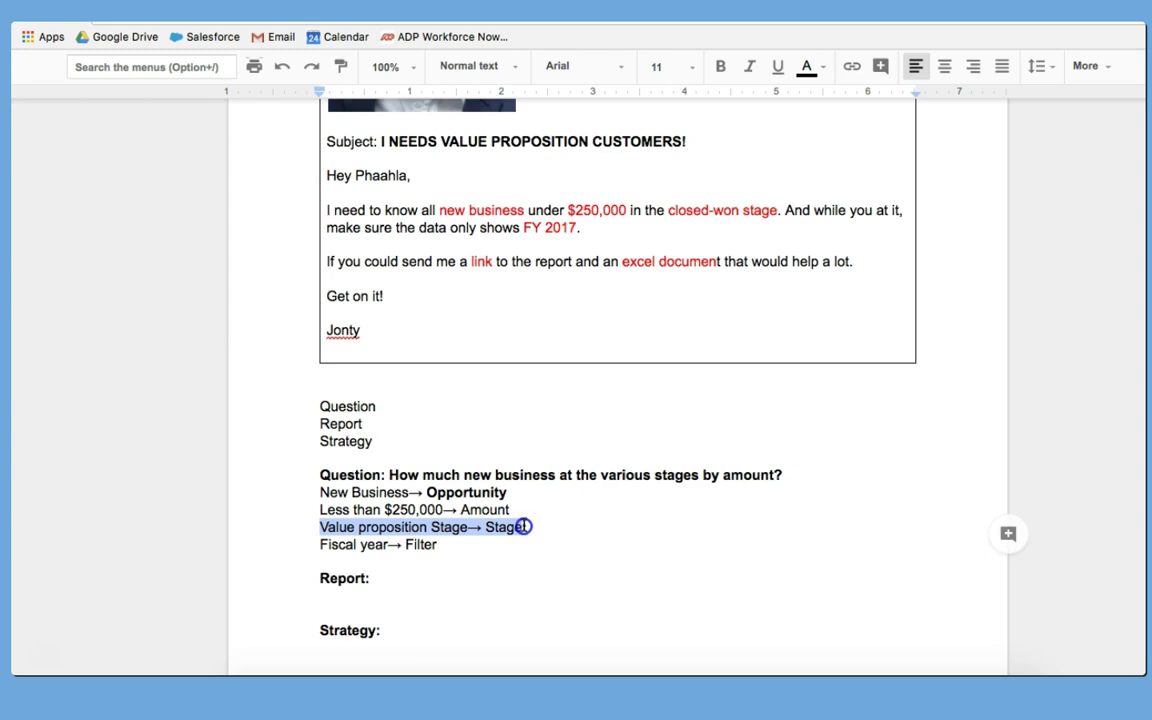
pyautogui.click(469, 528)
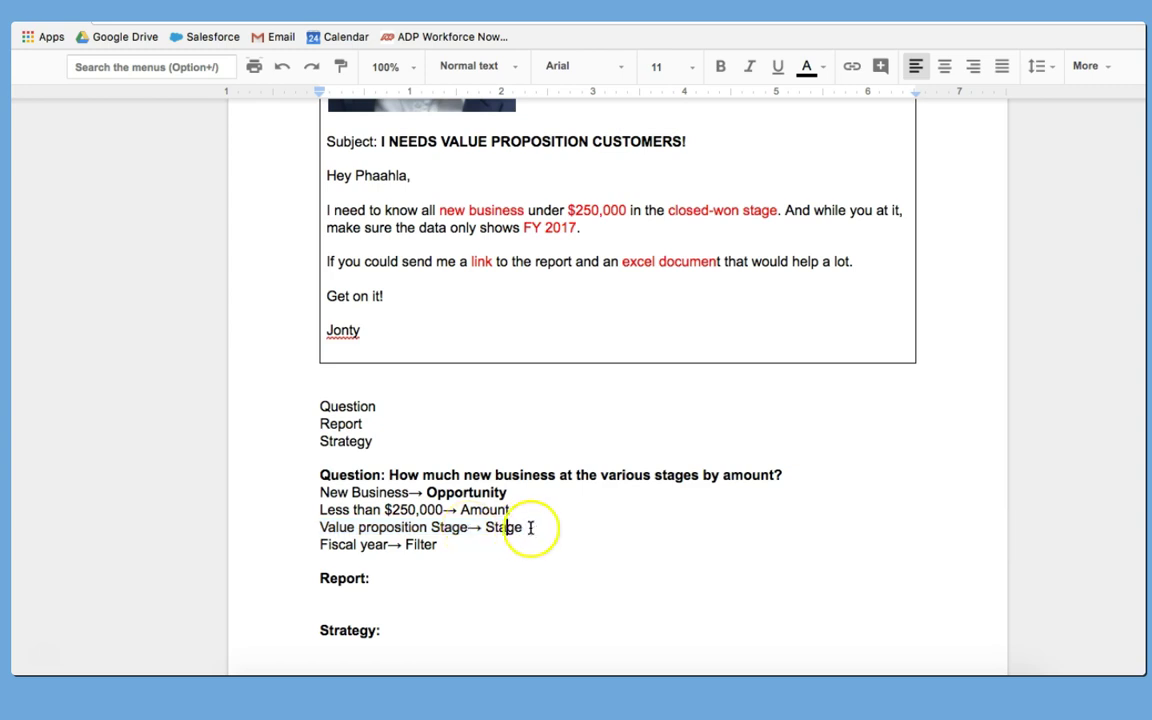
pyautogui.moveTo(510, 510); pyautogui.dragTo(320, 510)
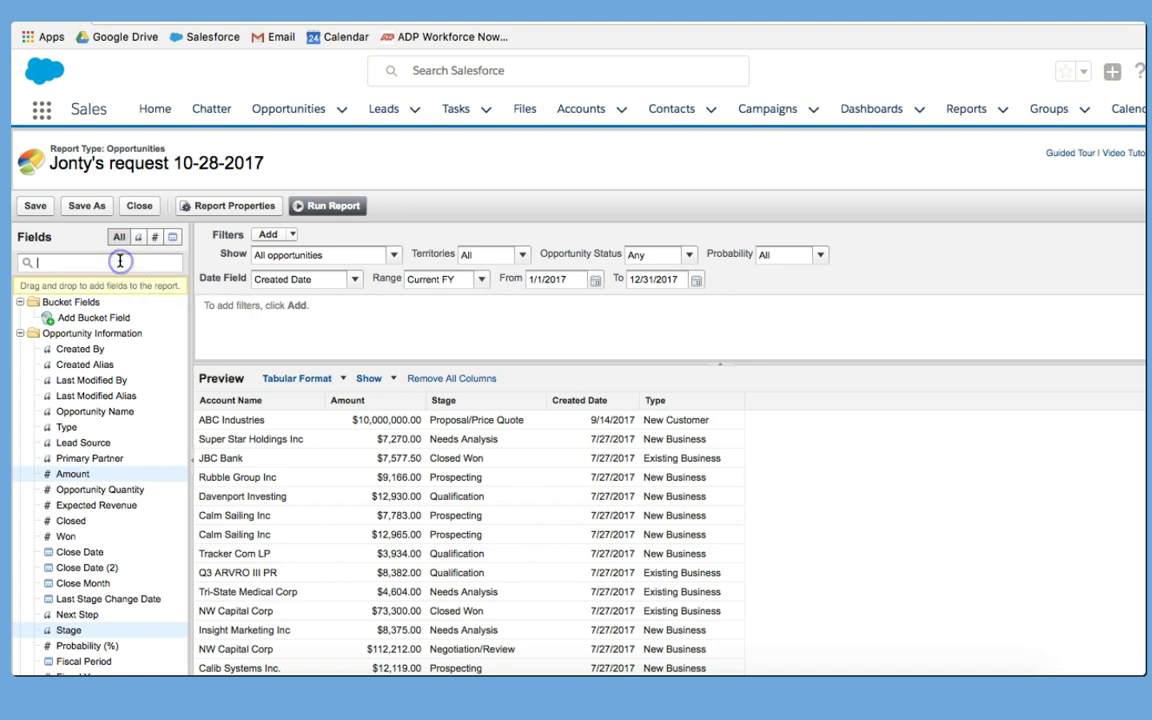
# Add an Amount filter of less or equal 250000, dropping the $10,000,000 row.
pyautogui.write('amount')
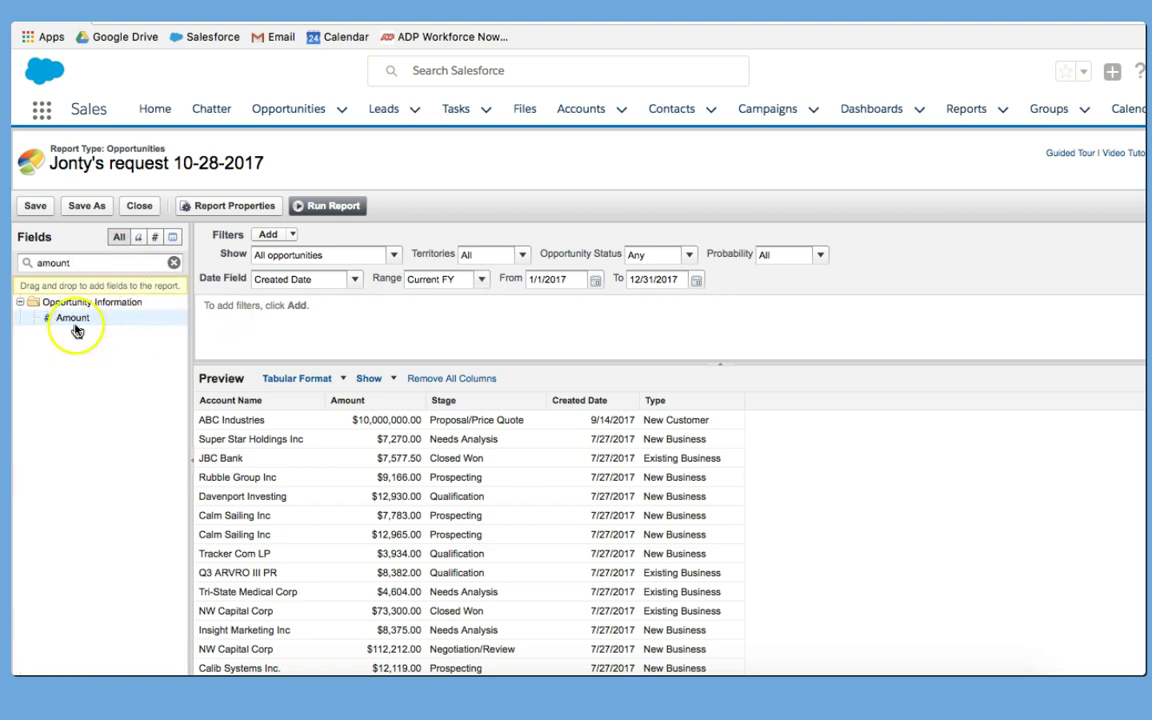
pyautogui.moveTo(74, 320); pyautogui.dragTo(284, 322)
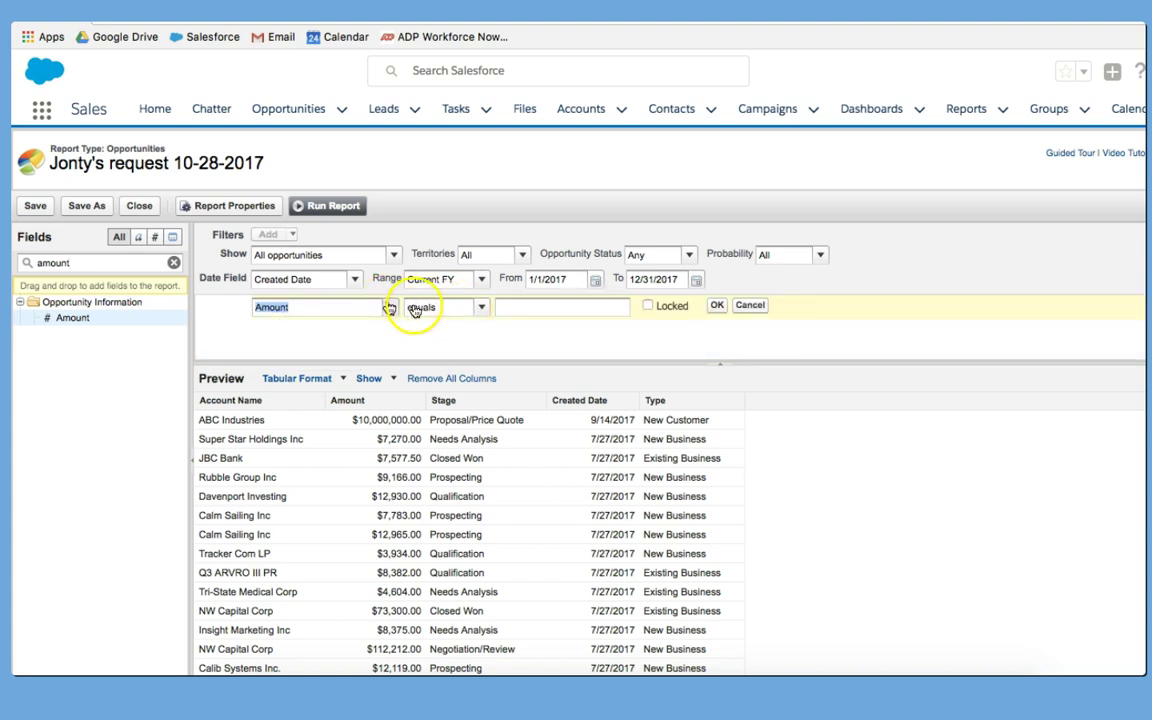
pyautogui.click(481, 307)
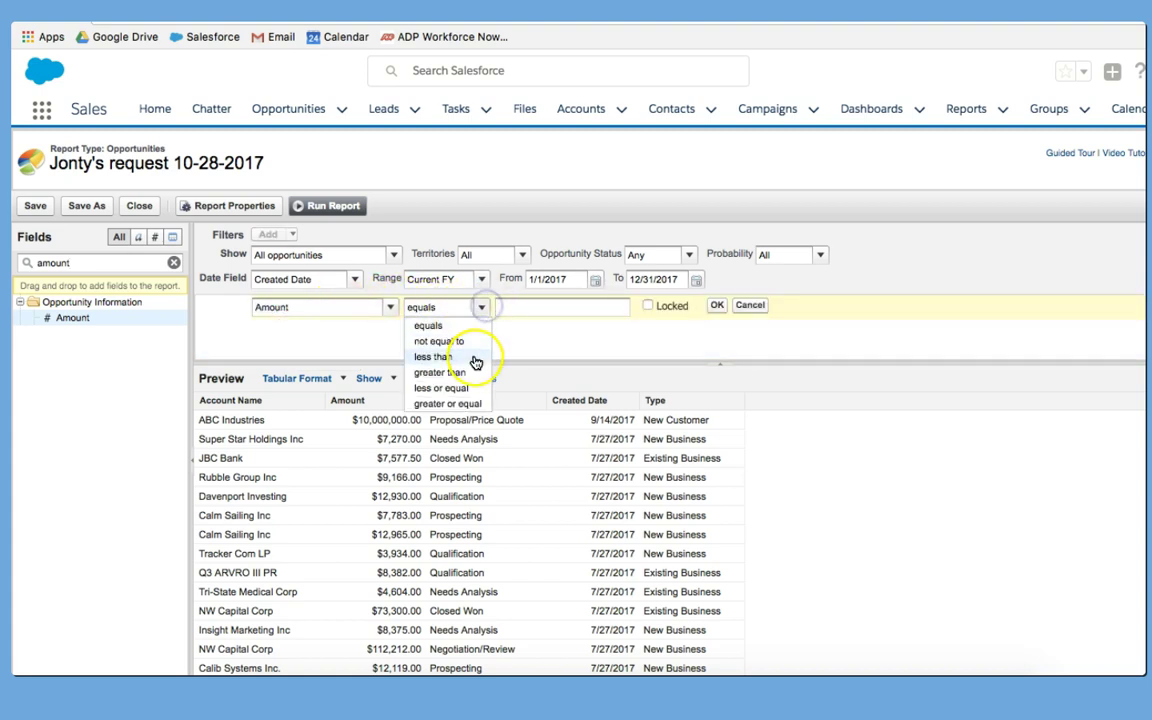
pyautogui.click(466, 389)
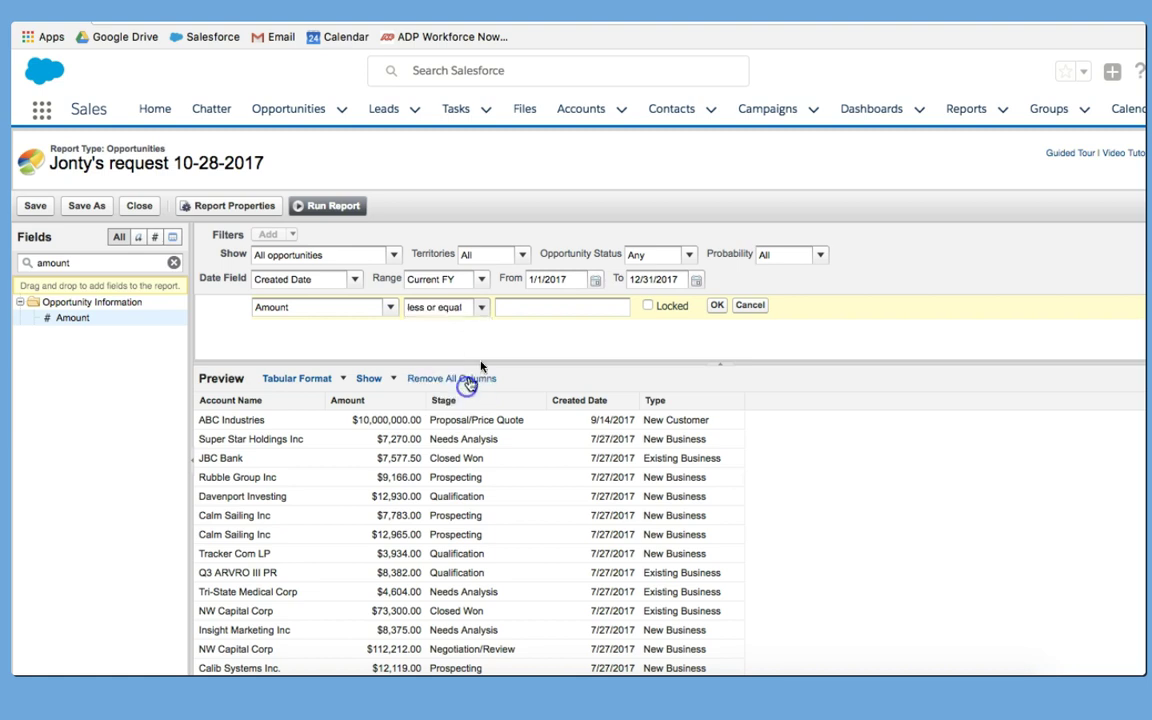
pyautogui.click(539, 304)
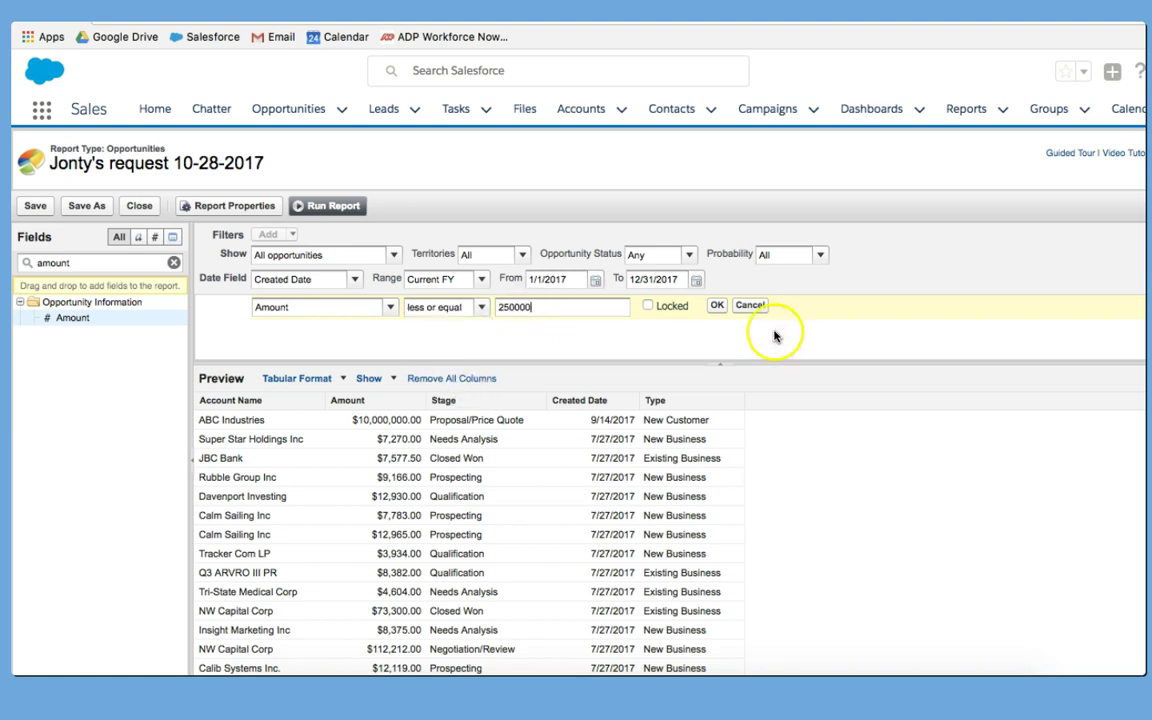
pyautogui.click(717, 305)
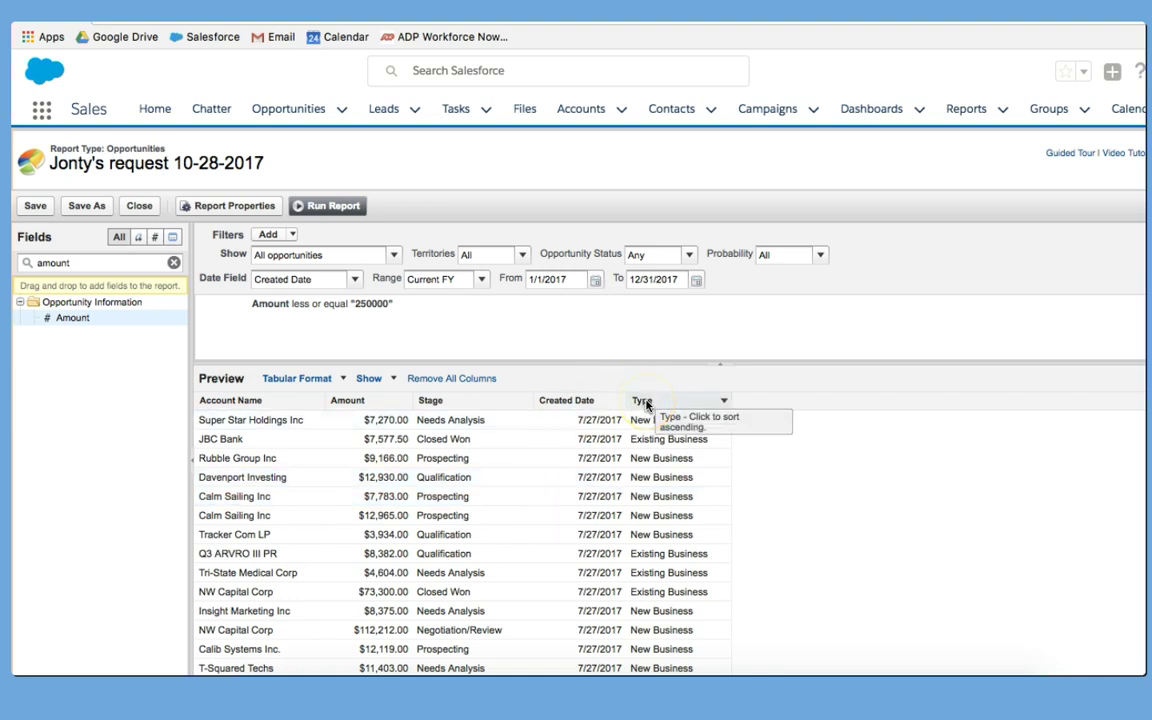
# Add a Type equals New Customer filter, leaving 7 records, then check the Stage note.
pyautogui.moveTo(645, 403); pyautogui.dragTo(425, 328)
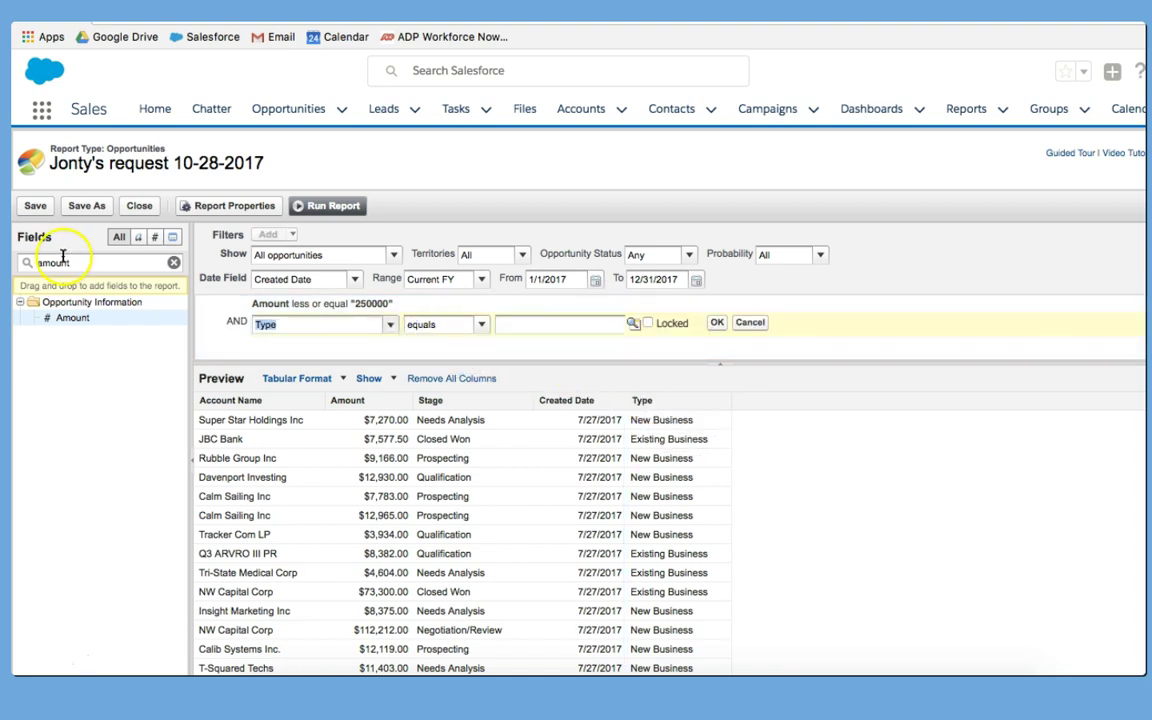
pyautogui.write('ty')
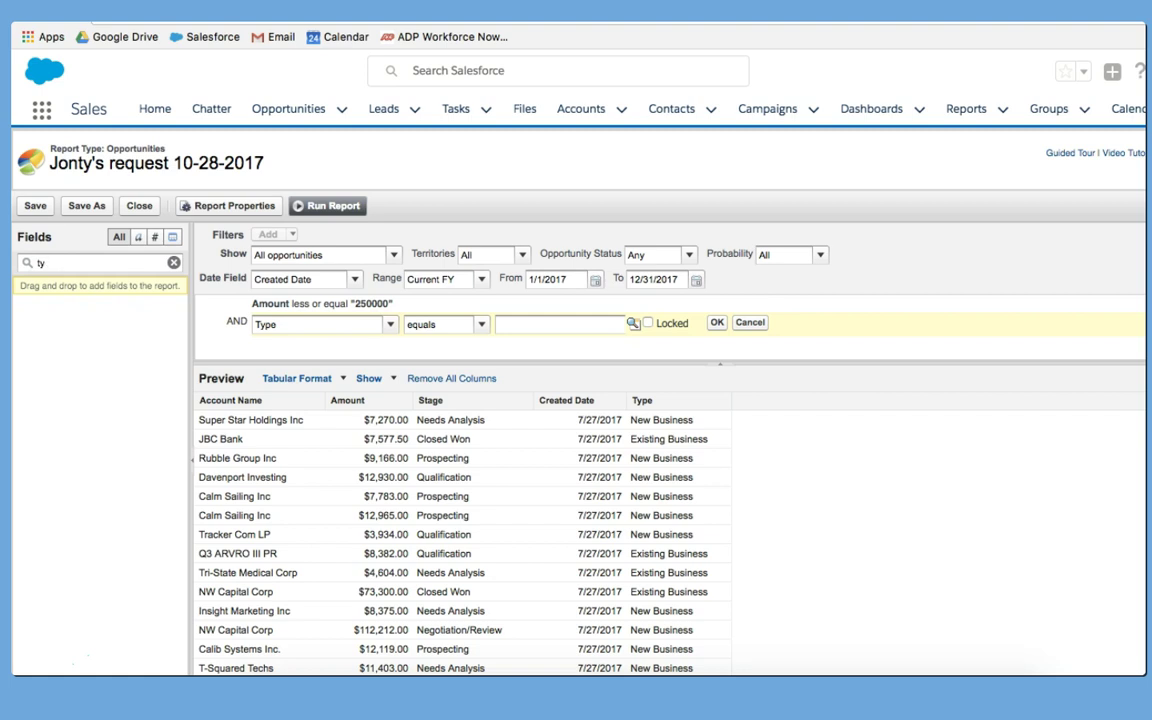
pyautogui.write('ope')
pyautogui.moveTo(57, 319); pyautogui.dragTo(154, 321)
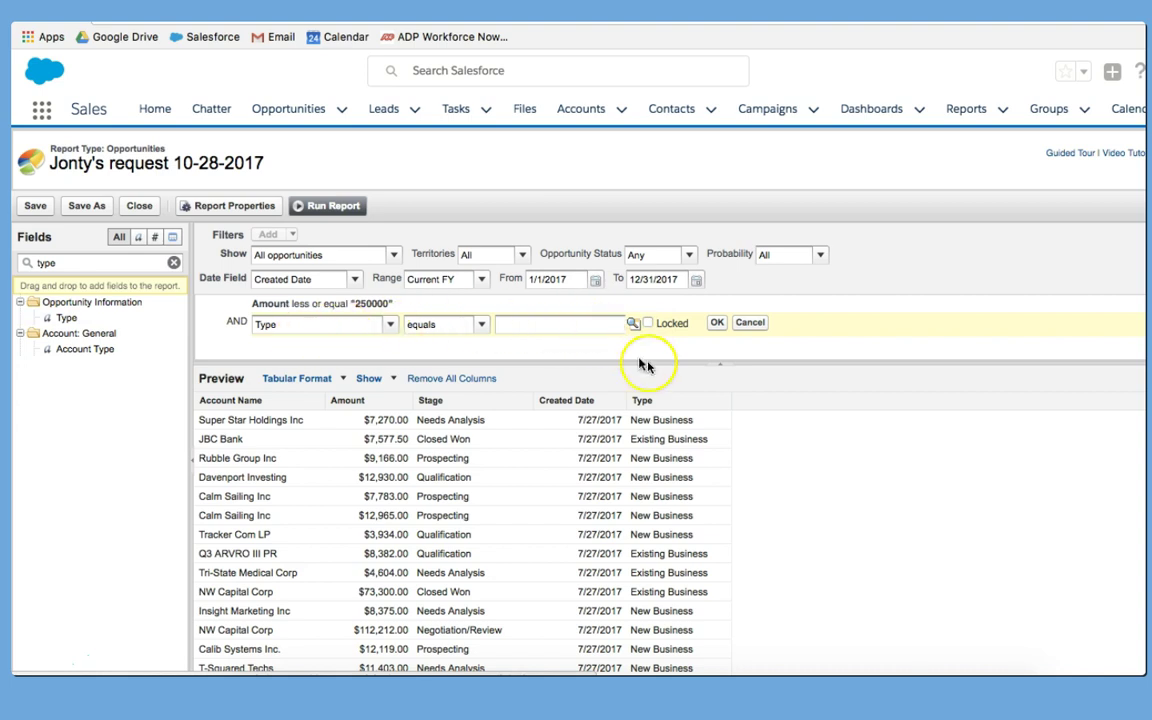
pyautogui.click(631, 325)
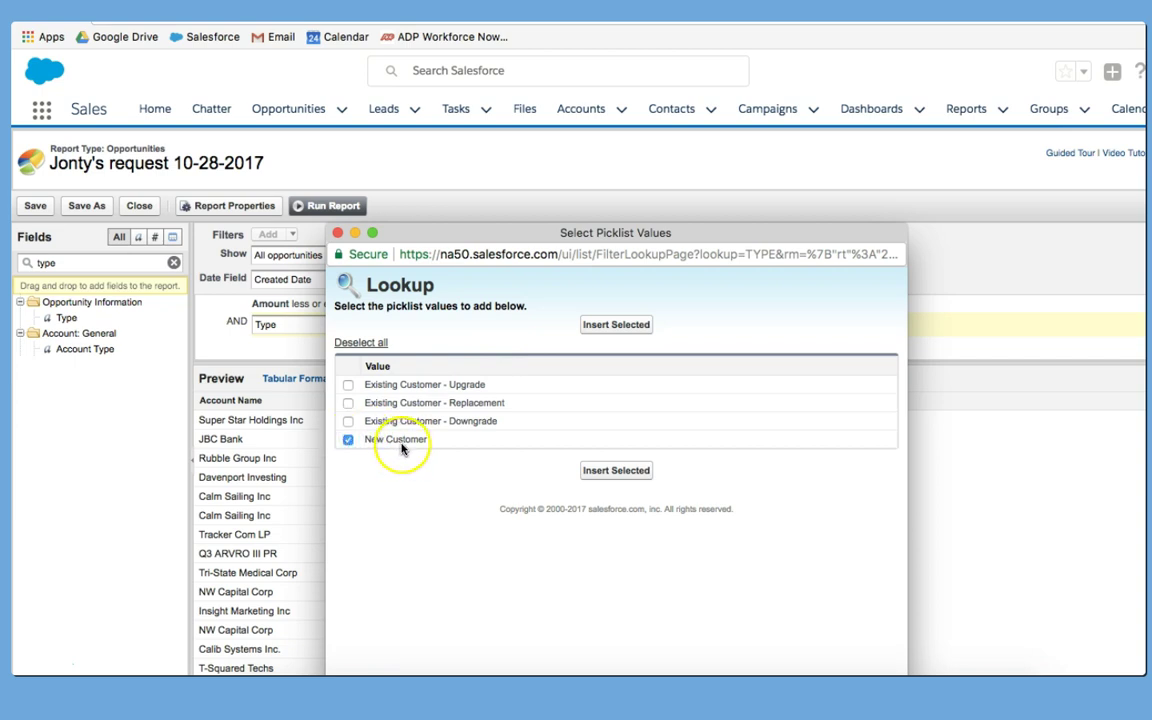
pyautogui.click(630, 474)
pyautogui.click(717, 322)
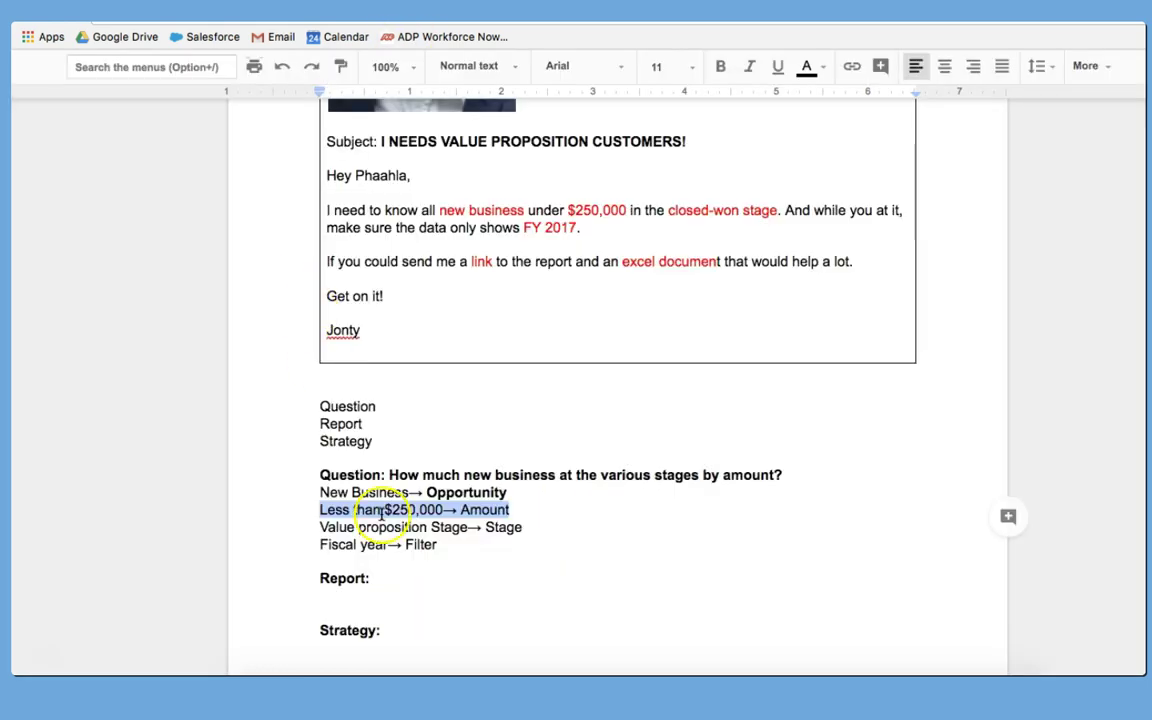
pyautogui.click(404, 527)
pyautogui.moveTo(521, 527); pyautogui.dragTo(344, 527)
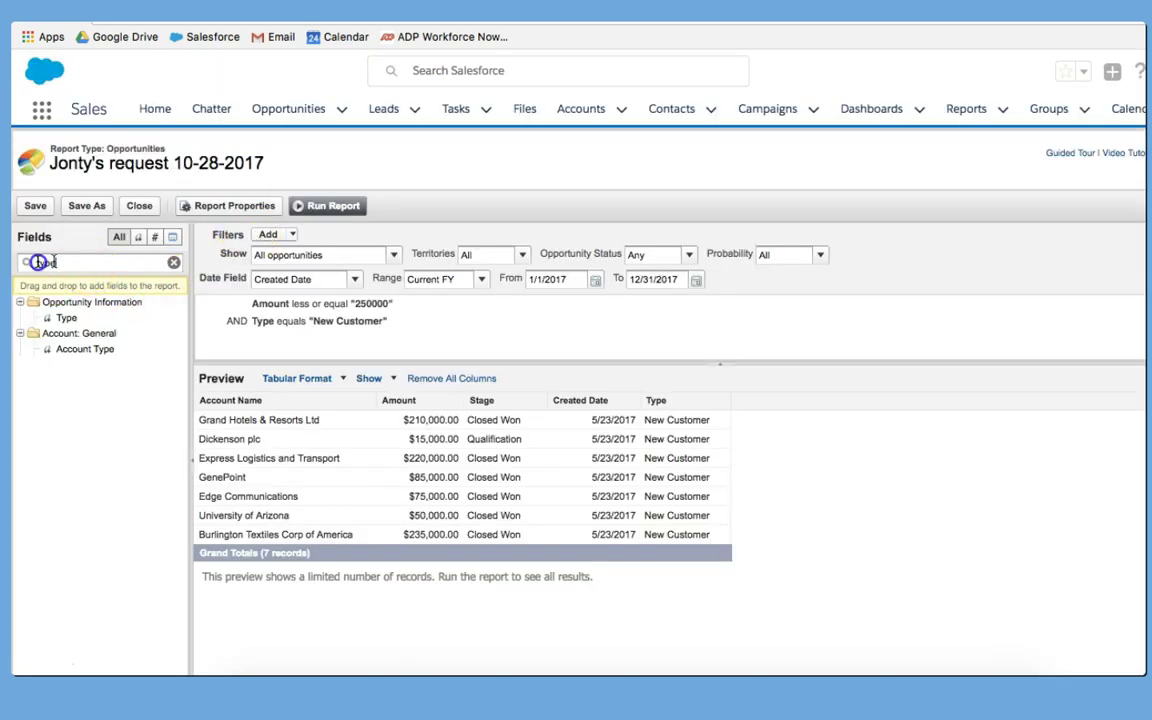
# Add a Stage equals Closed Won filter, leaving 6 matching records.
pyautogui.press('BackSpace')
pyautogui.write('stage')
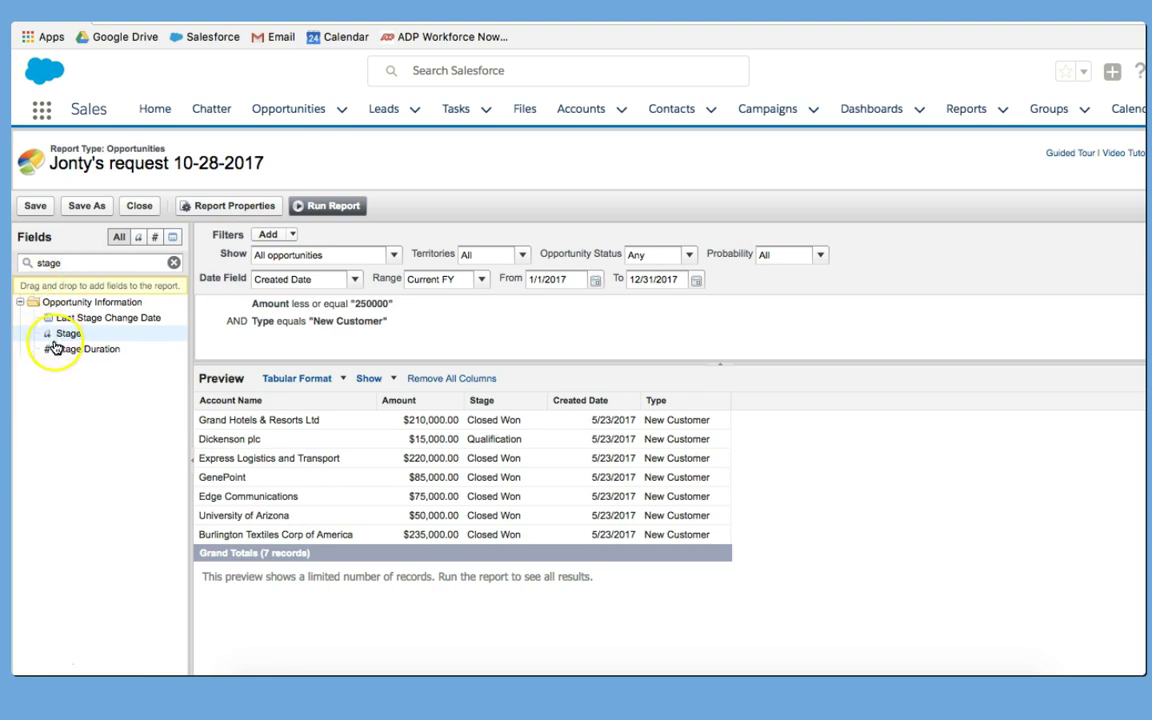
pyautogui.moveTo(62, 337); pyautogui.dragTo(258, 337)
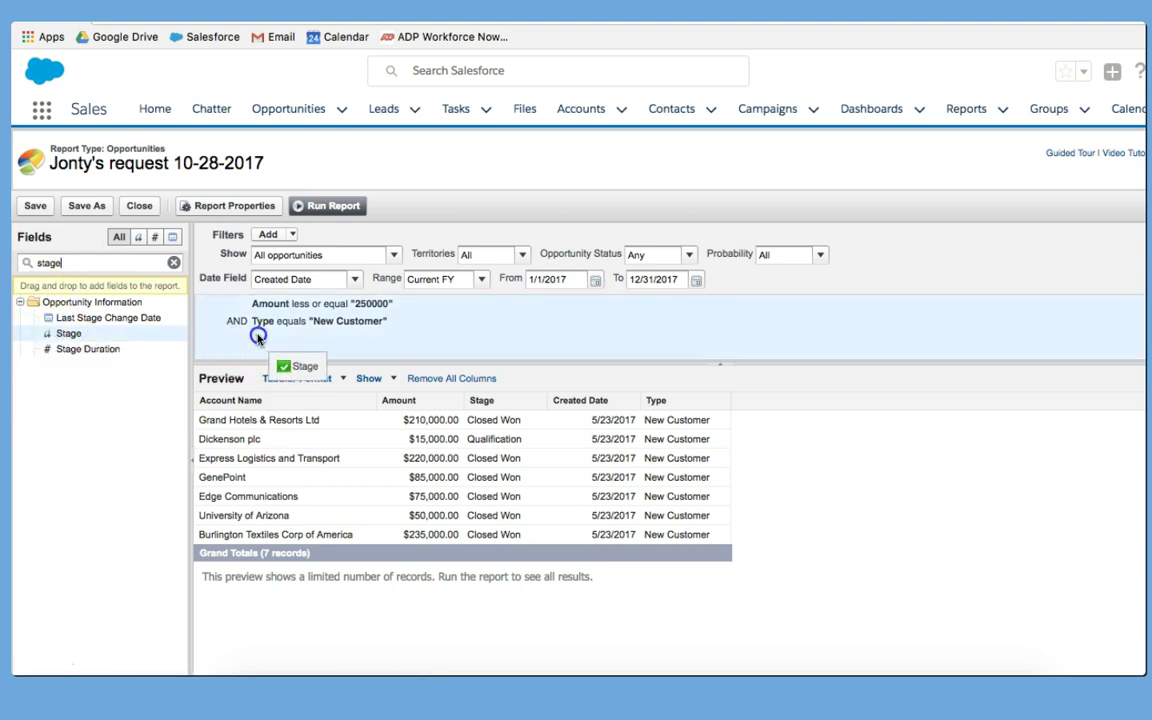
pyautogui.moveTo(258, 337); pyautogui.dragTo(258, 340)
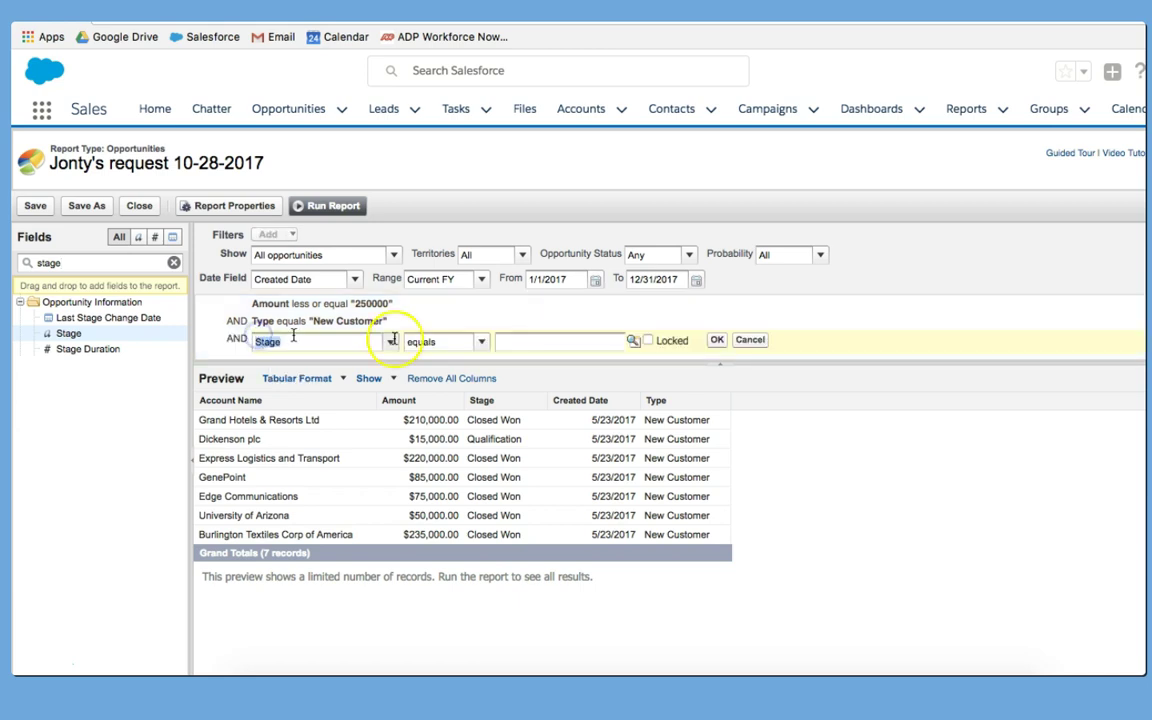
pyautogui.click(633, 343)
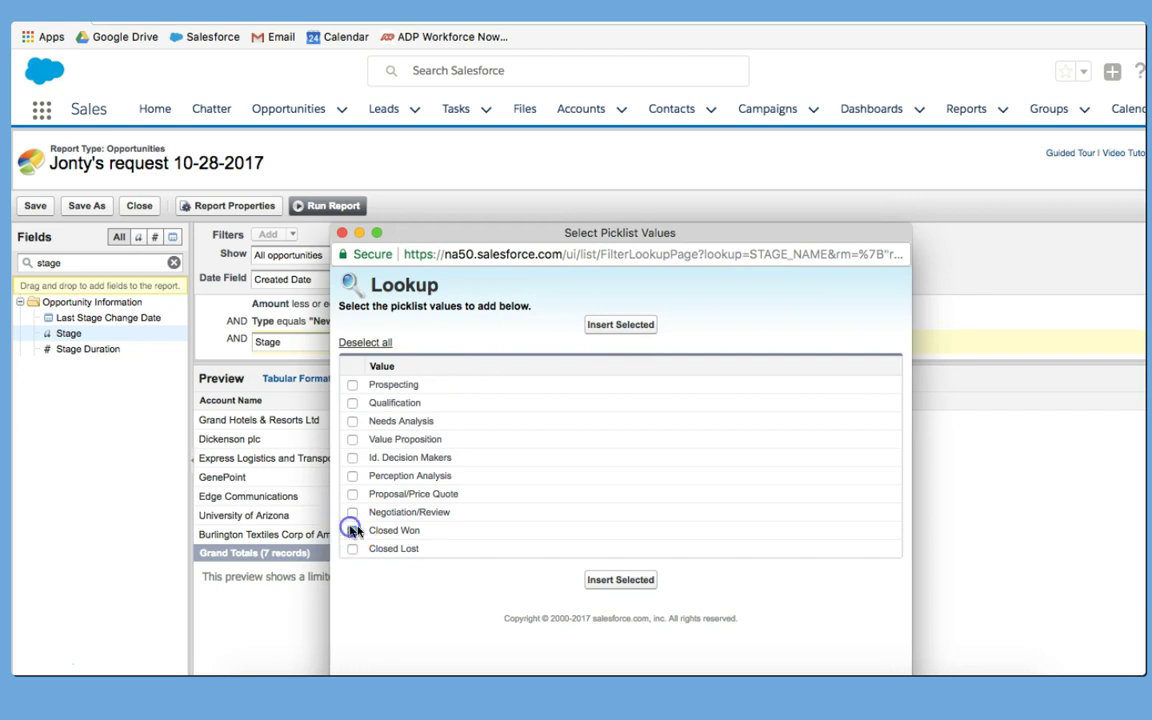
pyautogui.click(620, 580)
pyautogui.click(721, 343)
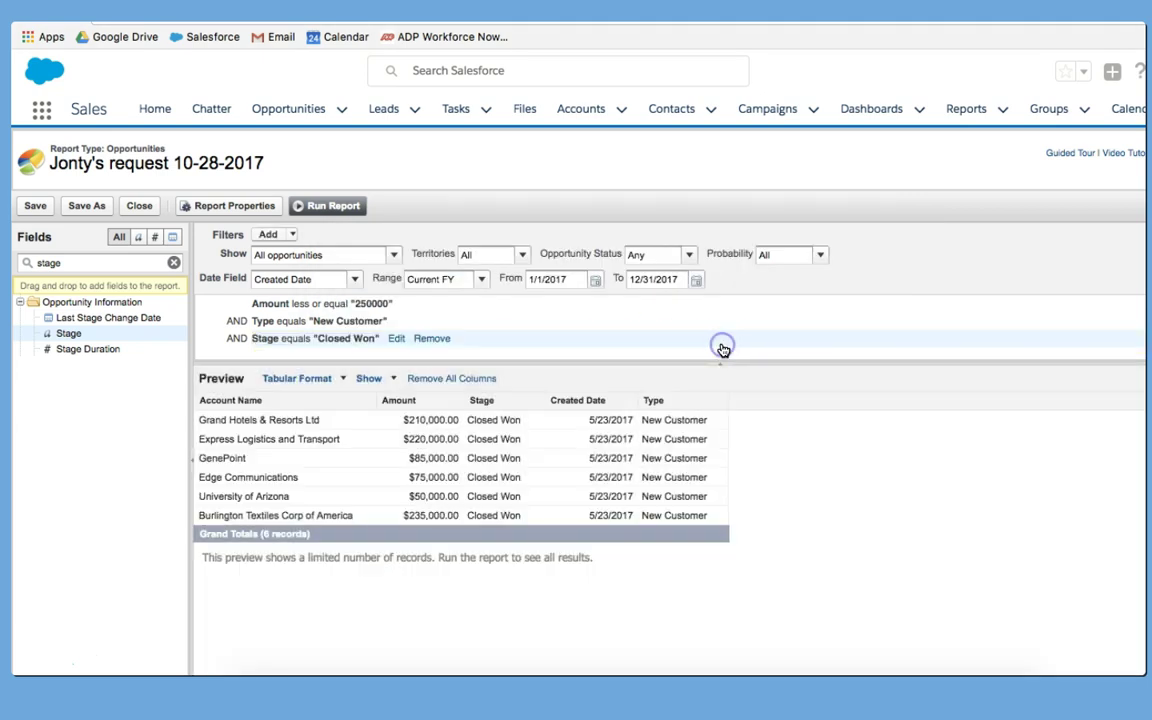
pyautogui.click(770, 409)
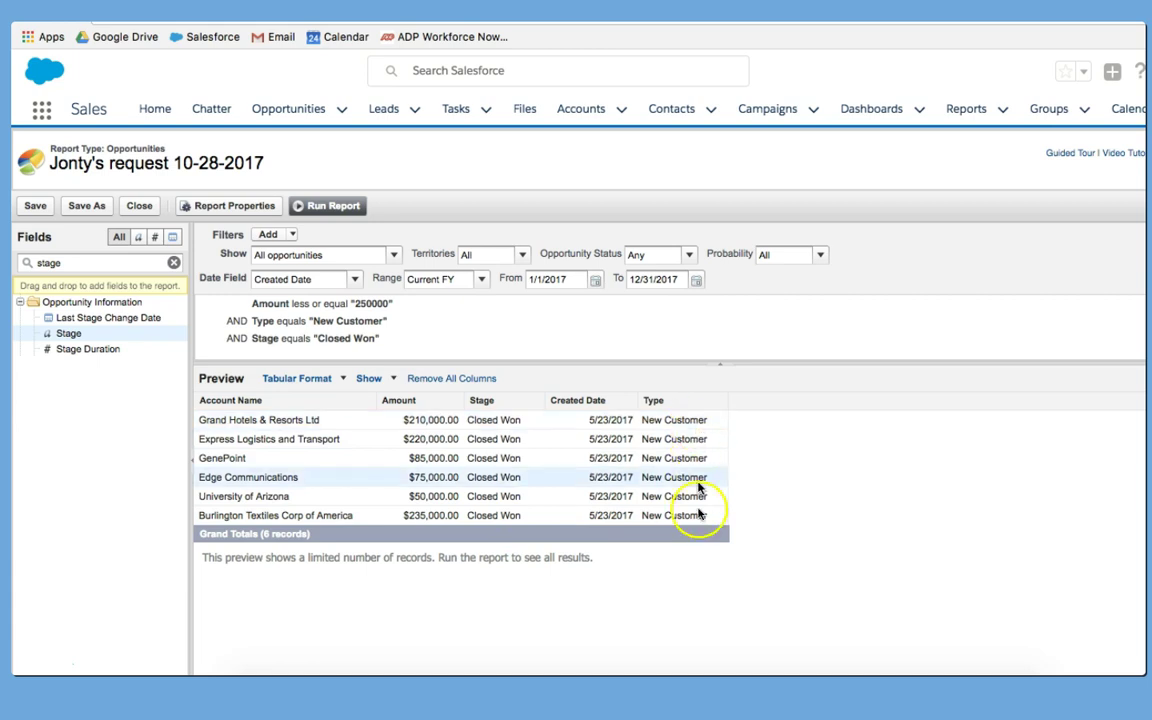
# Save and run the report, then sort the results by Amount, largest first.
pyautogui.click(34, 204)
pyautogui.click(332, 206)
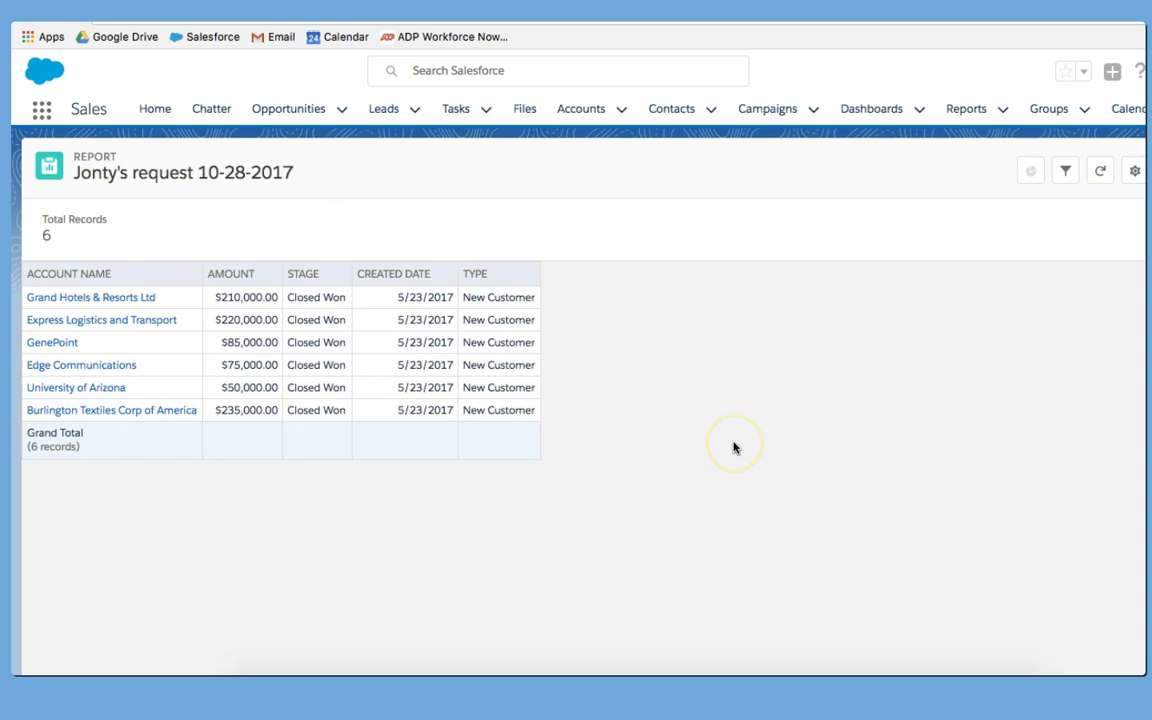
pyautogui.click(235, 277)
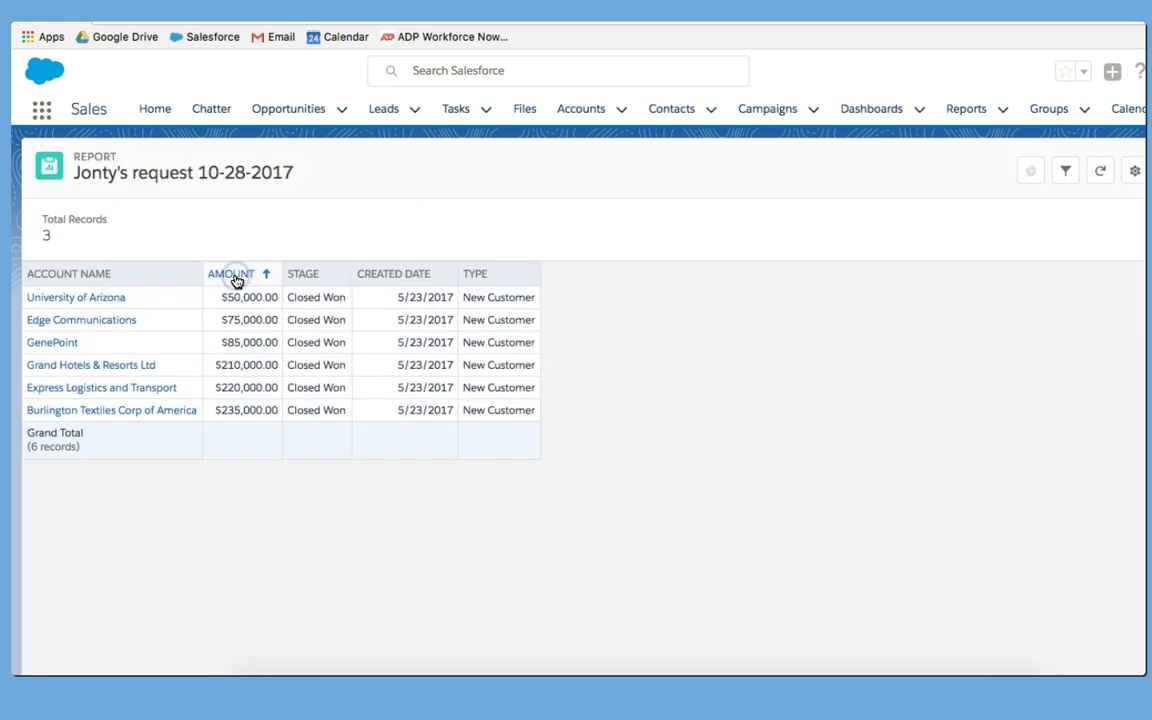
pyautogui.click(243, 279)
# Try Stage and Account Name sorts, settle on Amount descending, and reopen the full report editor.
pyautogui.click(334, 280)
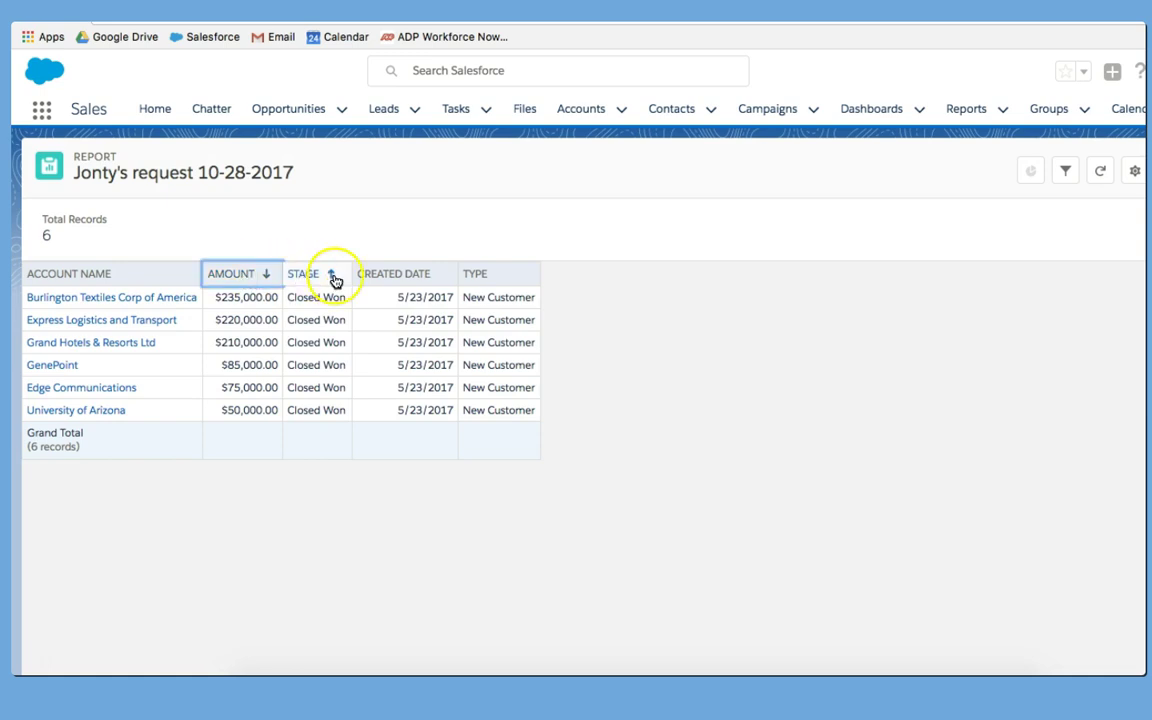
pyautogui.click(110, 280)
pyautogui.click(101, 276)
pyautogui.click(101, 276)
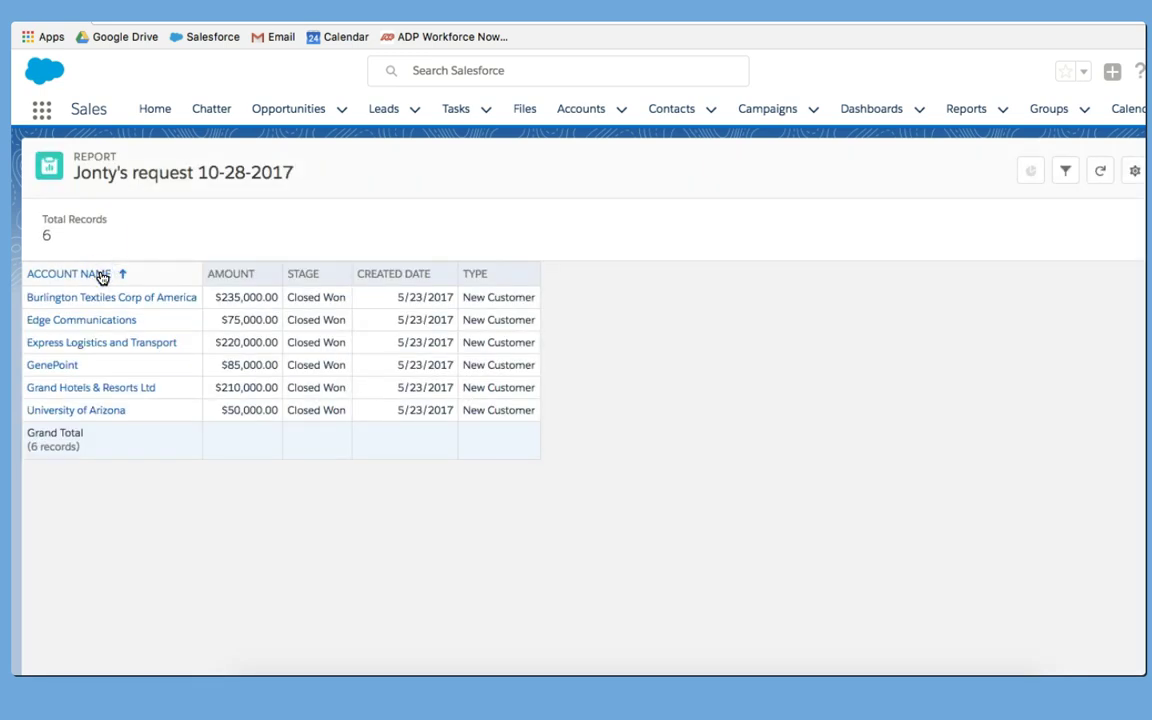
pyautogui.click(227, 276)
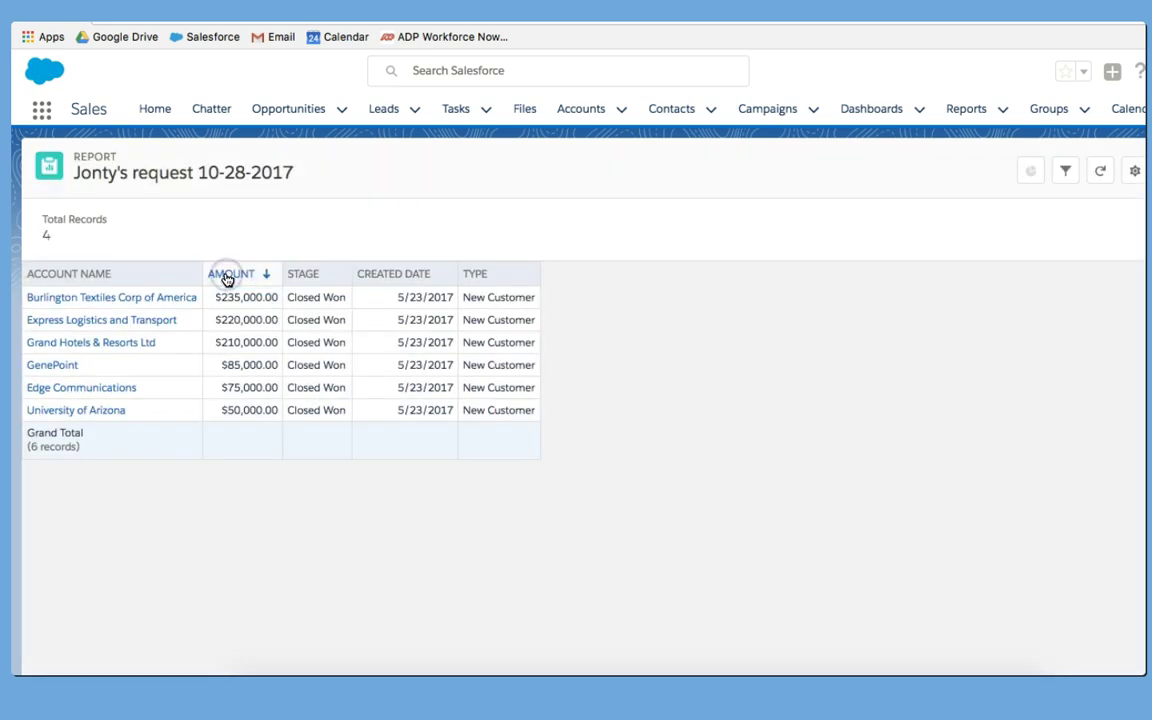
pyautogui.click(1100, 170)
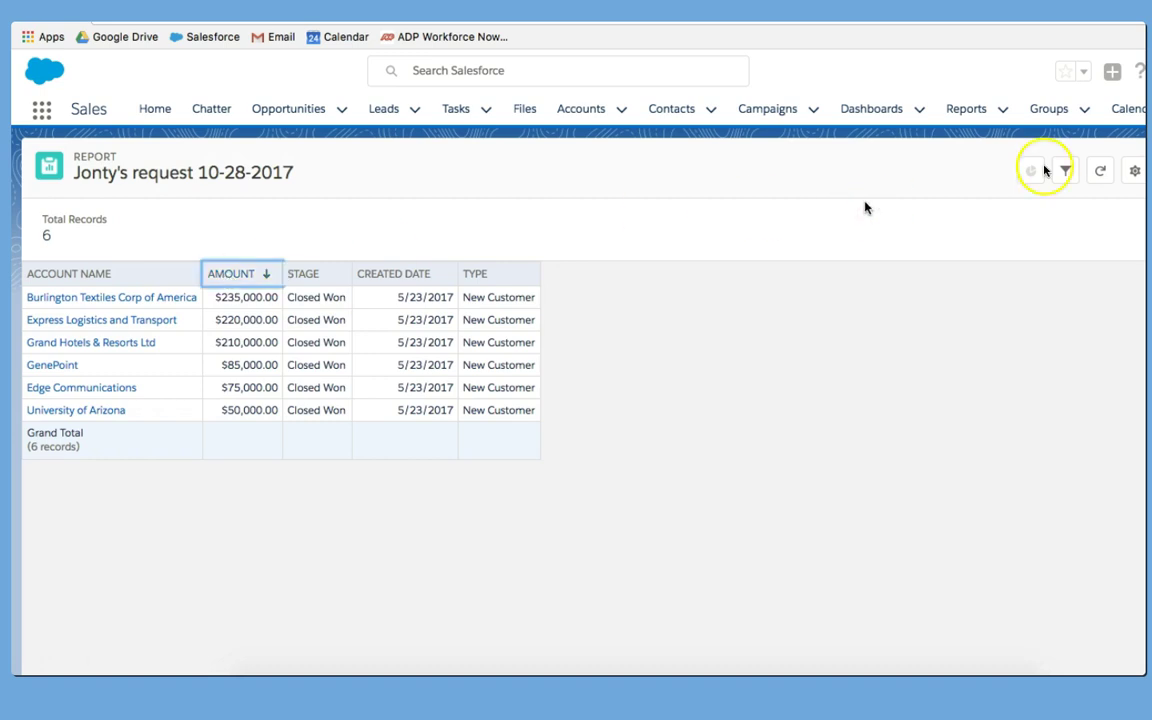
pyautogui.click(1059, 195)
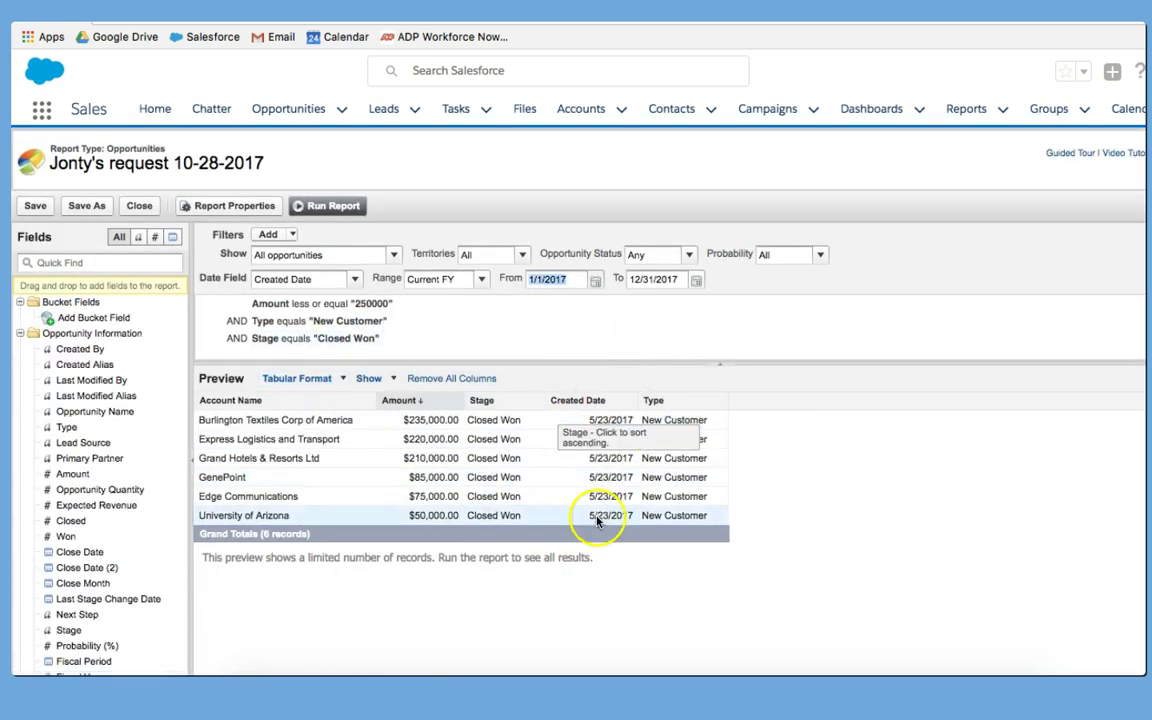
# Rerun the report, then select the word 'link' in the request email.
pyautogui.click(340, 207)
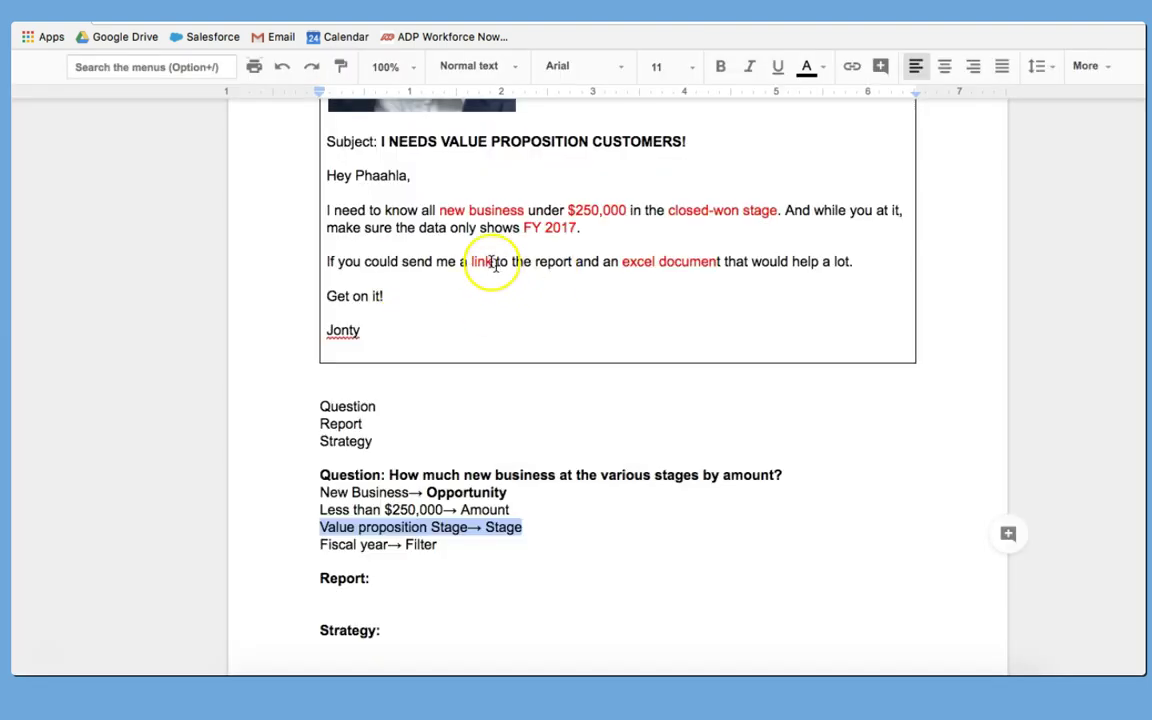
pyautogui.doubleClick(481, 260)
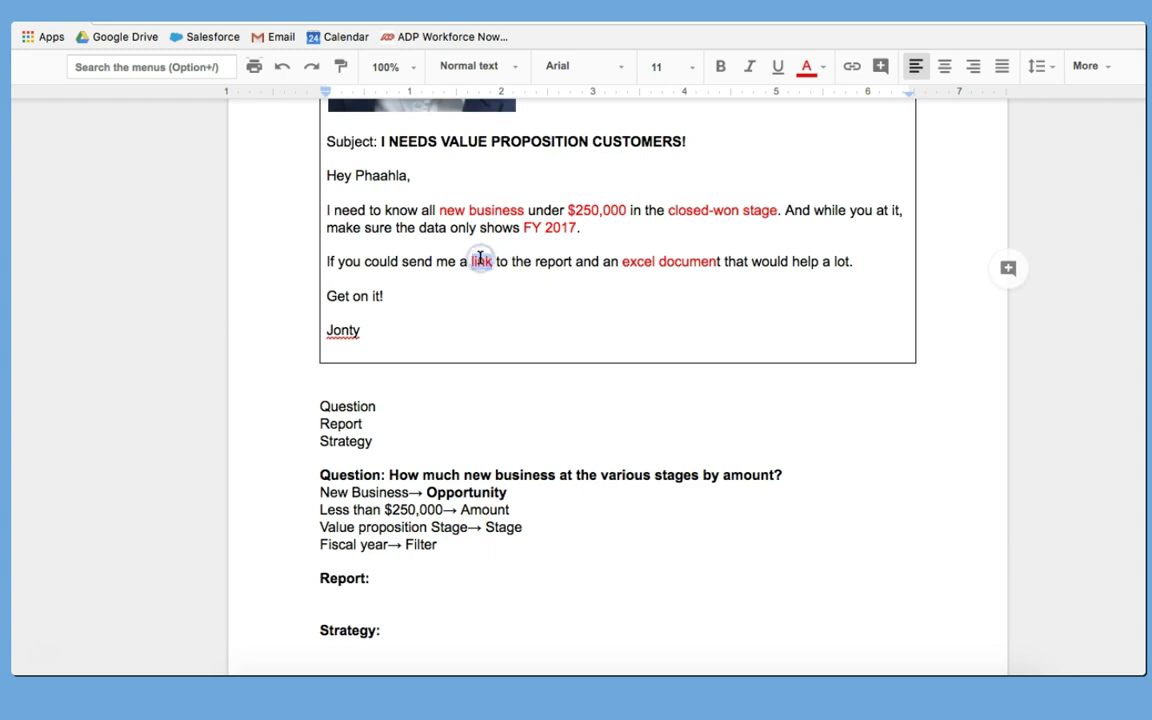
pyautogui.doubleClick(484, 261)
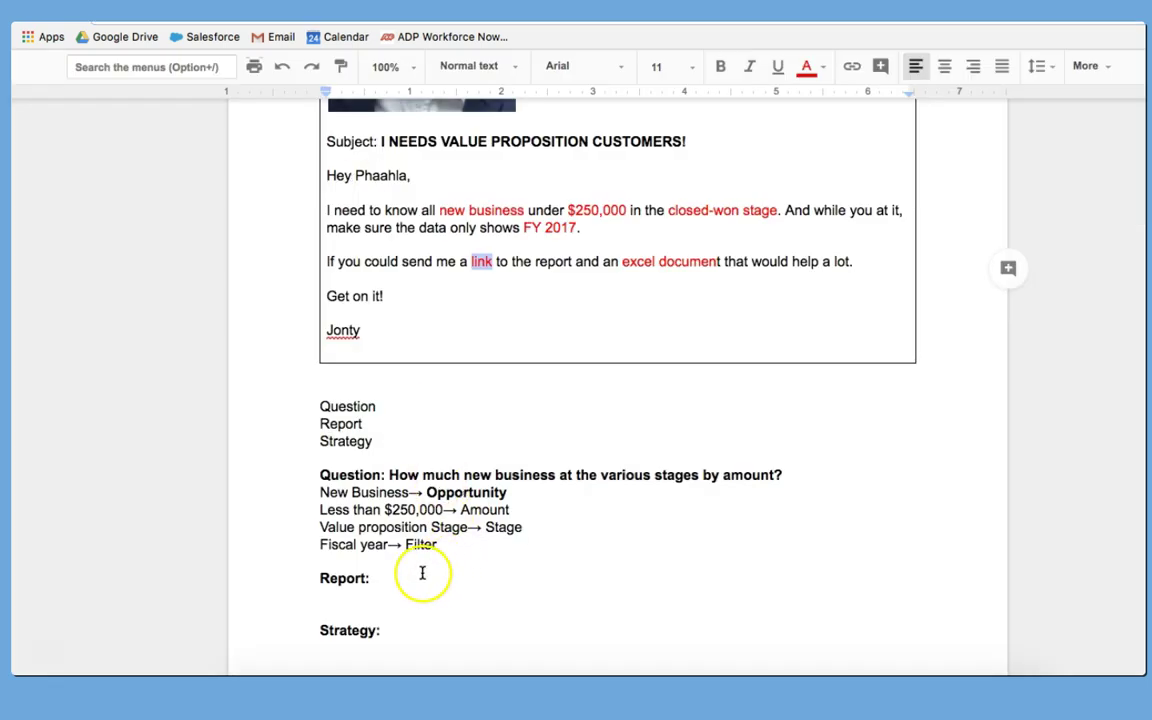
# Add blank lines above the reply greeting.
pyautogui.scroll(-3, 422, 572)
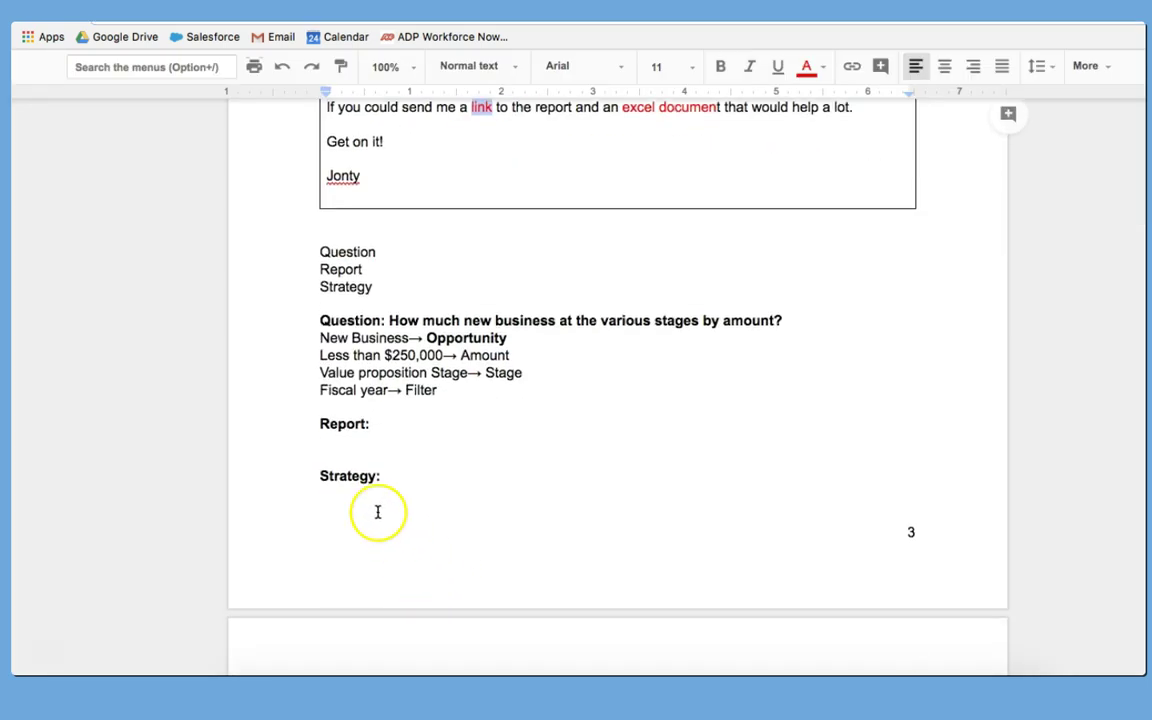
pyautogui.scroll(-2, 378, 510)
pyautogui.click(322, 588)
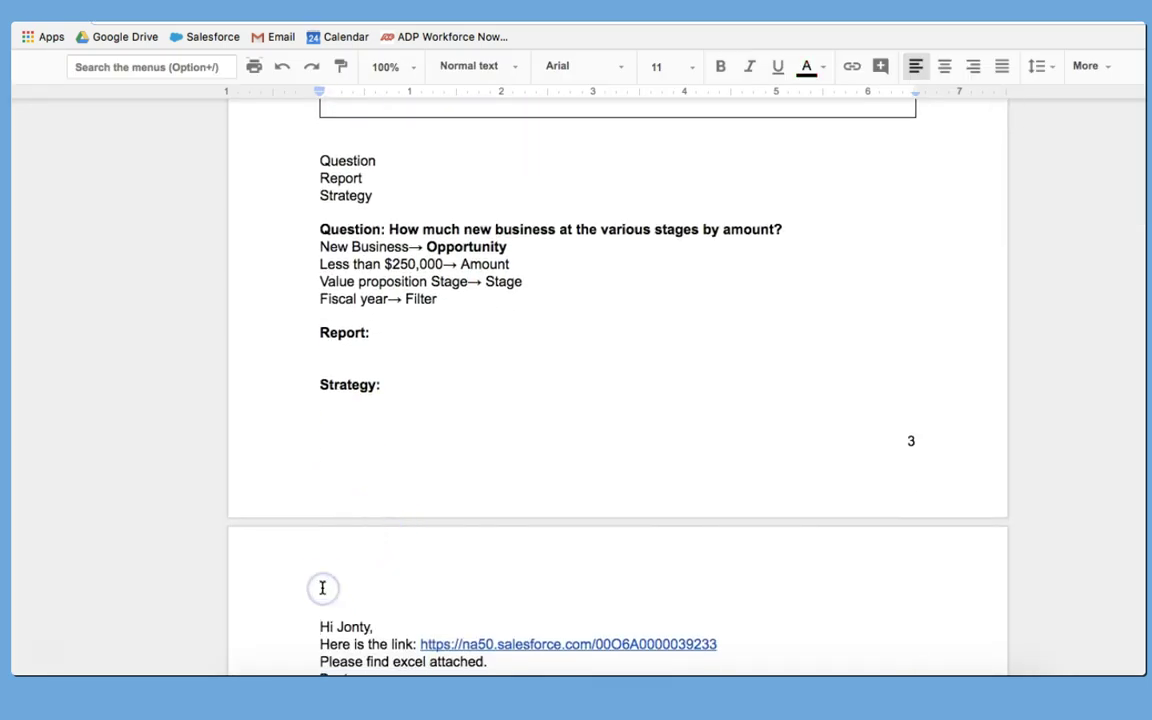
pyautogui.press('Return')
pyautogui.press('Return')
# Delete the short report link in the reply, trying and undoing the pasted full URL.
pyautogui.scroll(-5, 321, 586)
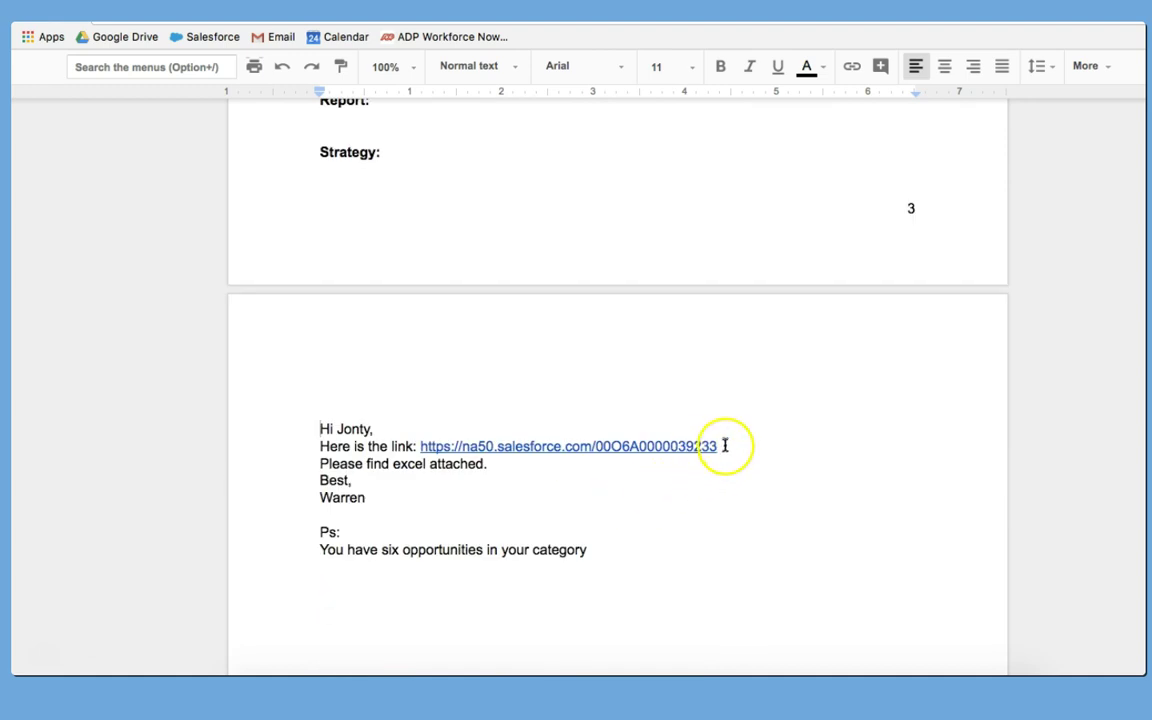
pyautogui.moveTo(724, 444); pyautogui.dragTo(428, 442)
pyautogui.write('https://na50.lightning.force.com/one/one.app#eyJjb21wb25lbnREZWYiOiJyZXBvcnRzOnJlcG9ydFBhZ2UiLCJhdHRyaWJ1dGVzIjp7InJlcG9ydElkIjoiMDBPNkEwMDAwMDJVTFZLVUE0IiwibG9hZFN0b3JlZERlc2NyaWJlIjp0cnVlfX0%3D')
pyautogui.press('super+z')
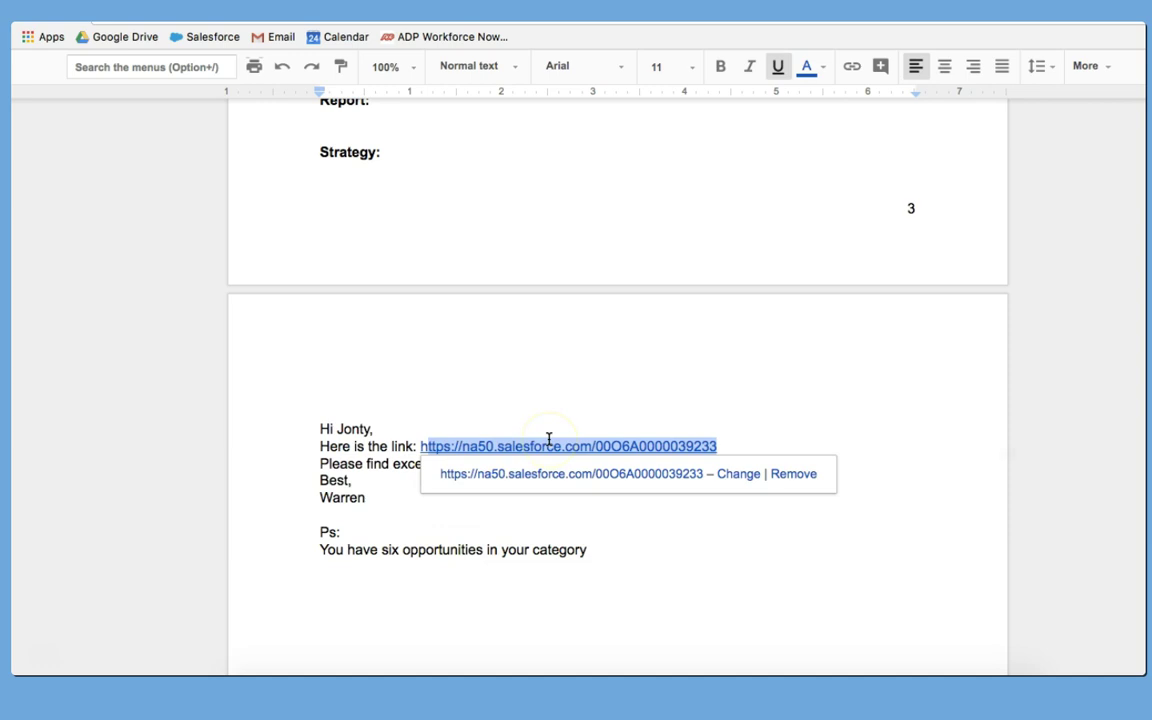
pyautogui.moveTo(725, 445); pyautogui.dragTo(430, 447)
pyautogui.press('BackSpace')
pyautogui.write('https://na50.lightning.force.com/one/one.app#eyJjb21wb25lbnREZWYiOiJyZXBvcnRzOnJlcG9ydFBhZ2UiLCJhdHRyaWJ1dGVzIjp7InJlcG9ydElkIjoiMDBPNkEwMDAwMDJVTFZLVUE0IiwibG9hZFN0b3JlZERlc2NyaWJlIjp0cnVlfX0%3D')
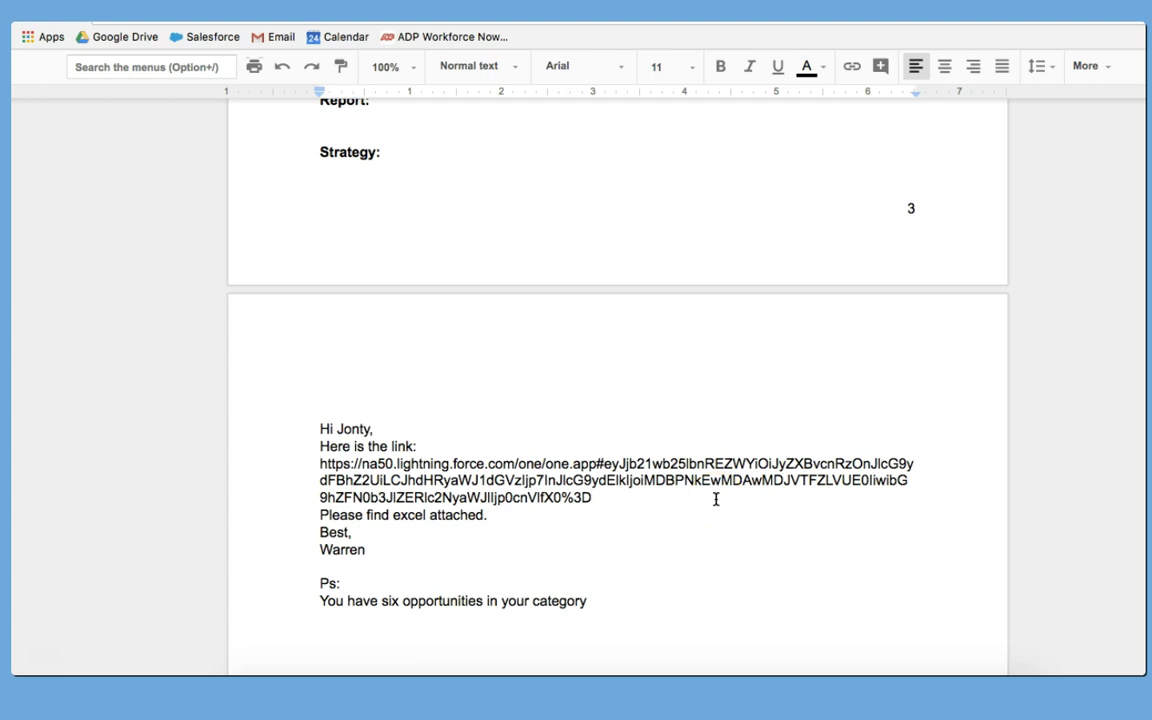
pyautogui.press('super+z')
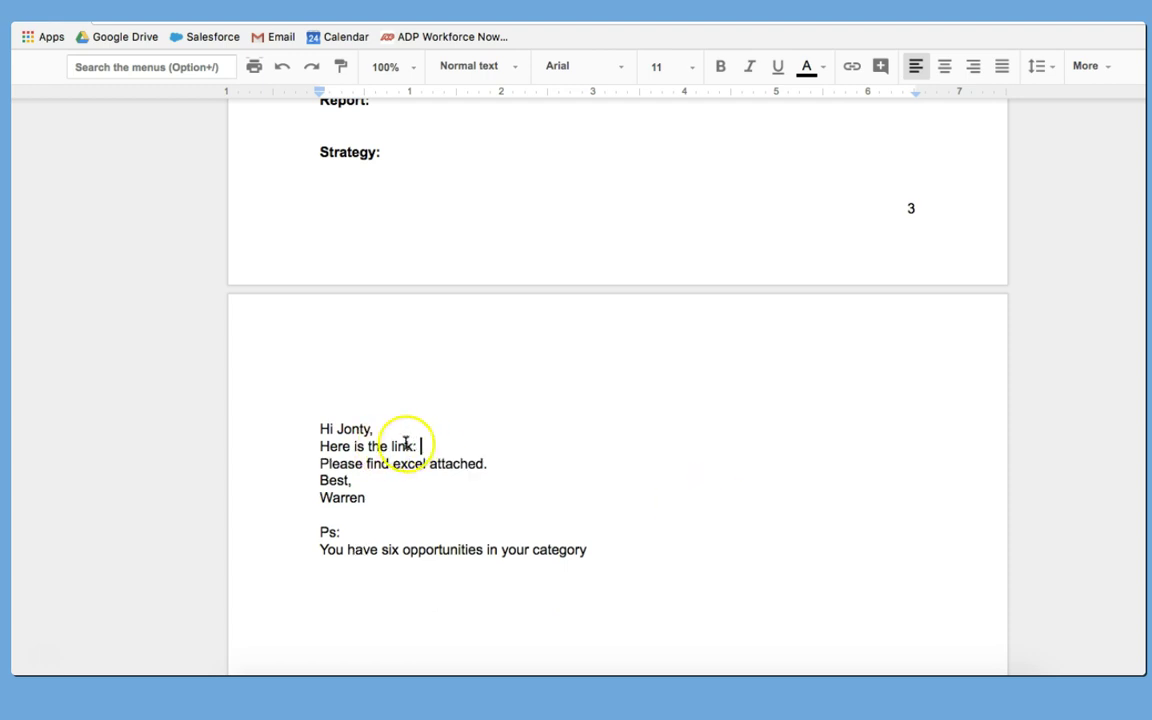
# Hyperlink the word 'link' in the reply to the report URL.
pyautogui.doubleClick(402, 446)
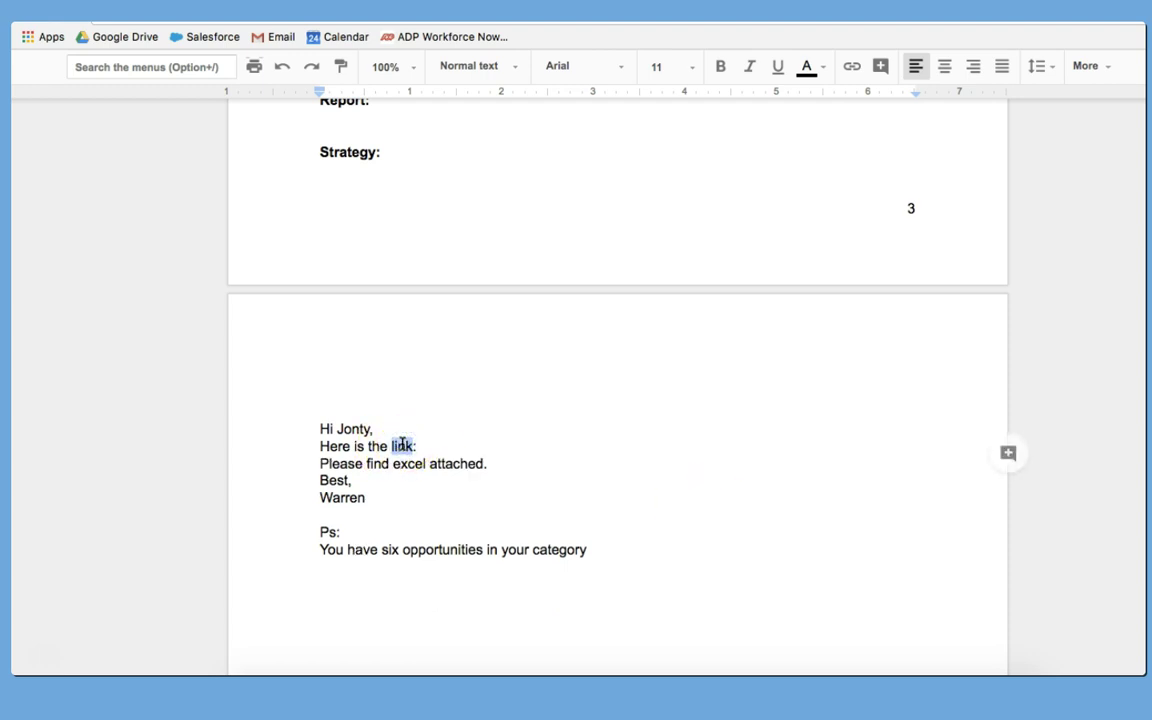
pyautogui.press('super+k')
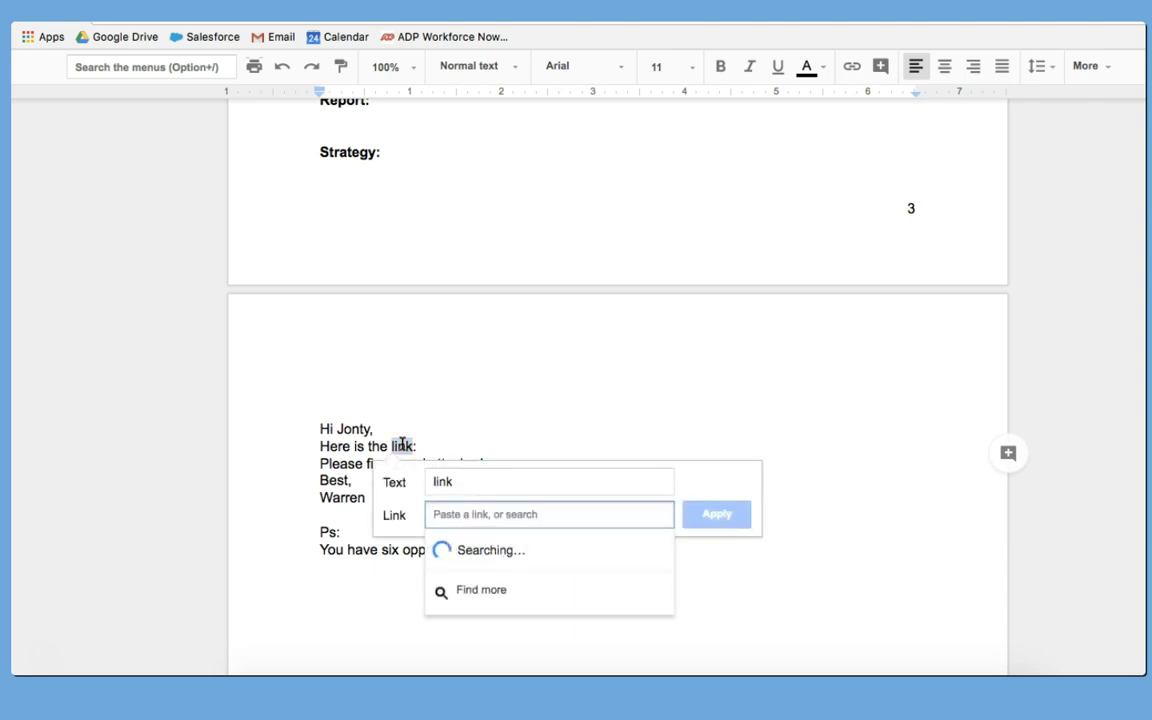
pyautogui.press('super+v')
pyautogui.click(726, 516)
# Review the sentence about the attached Excel file, then return to Salesforce.
pyautogui.click(473, 430)
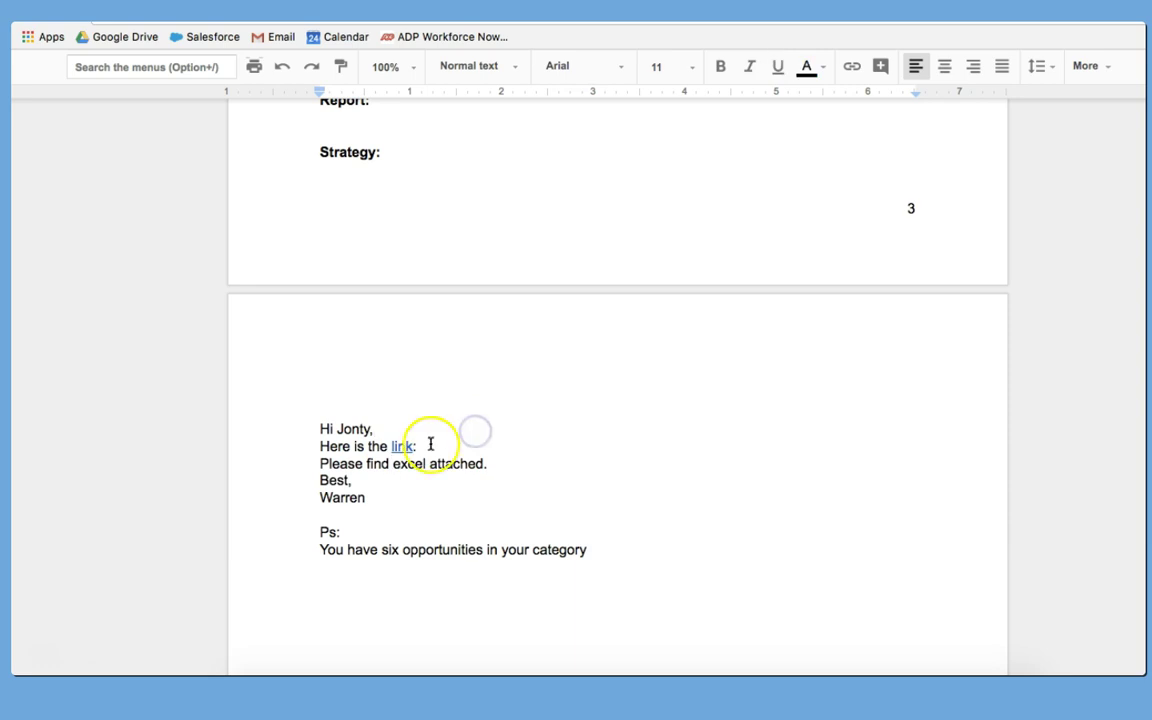
pyautogui.click(483, 463)
pyautogui.moveTo(484, 463); pyautogui.dragTo(324, 465)
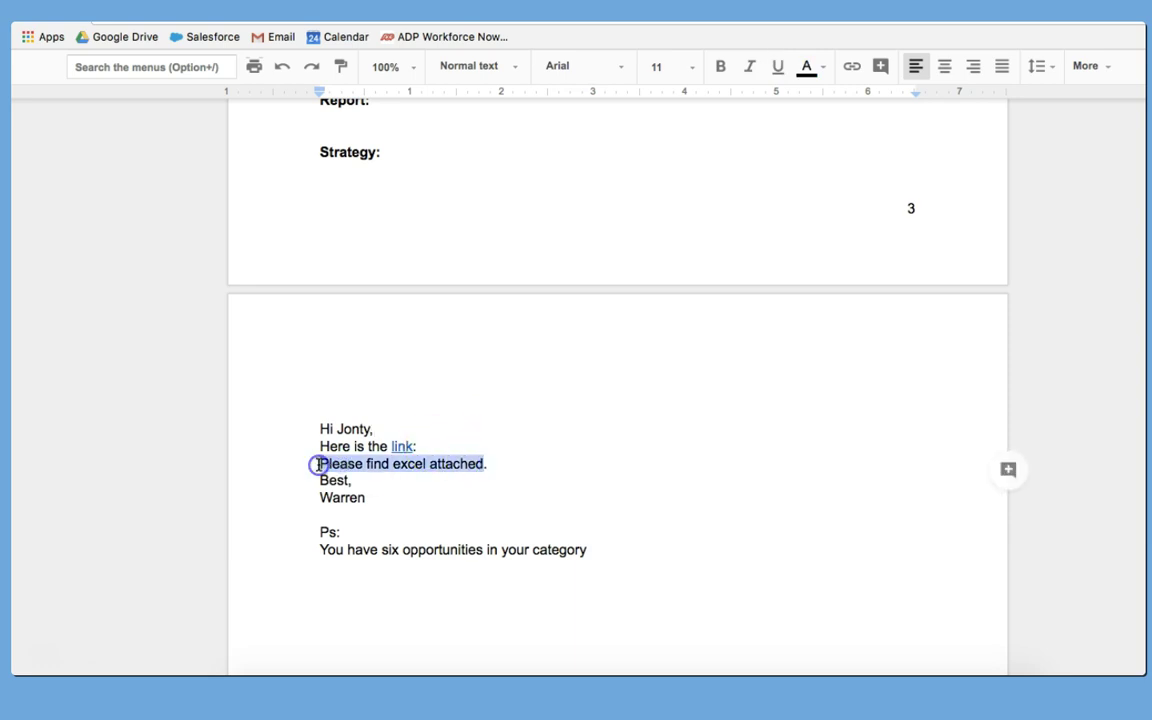
pyautogui.hotkey('ctrl', 'Tab')
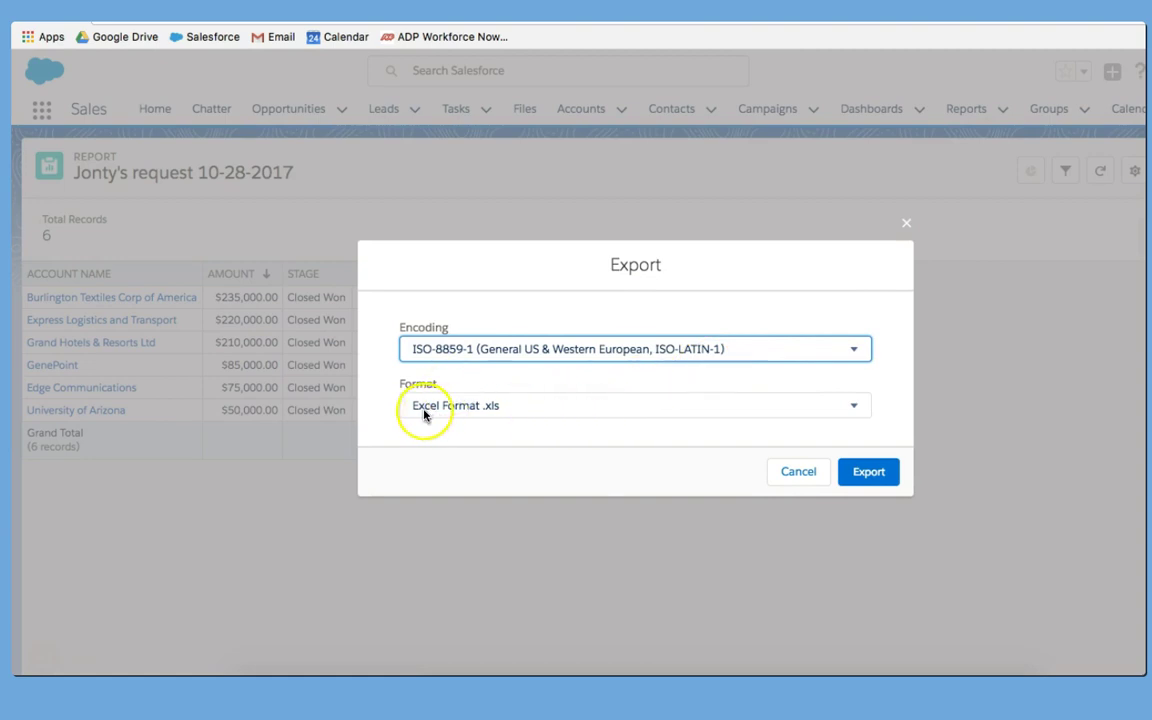
# Export the report as Excel .xls and open the downloaded report1509190383530.xls.
pyautogui.click(876, 476)
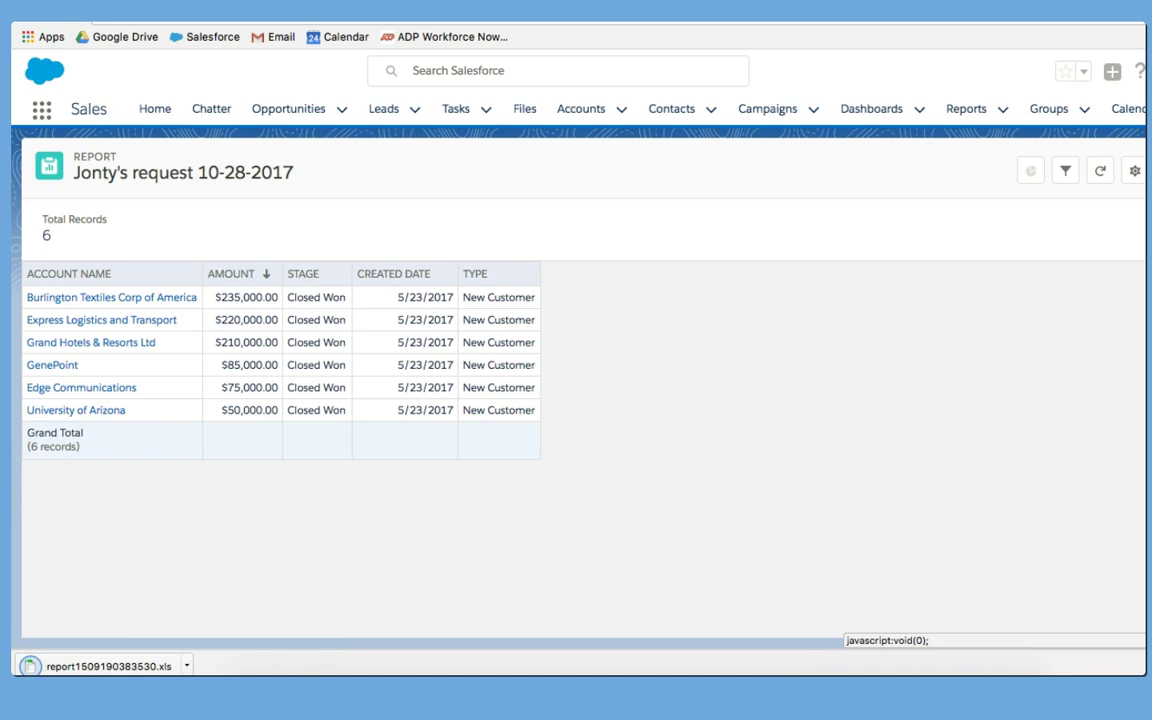
pyautogui.click(153, 667)
pyautogui.click(362, 521)
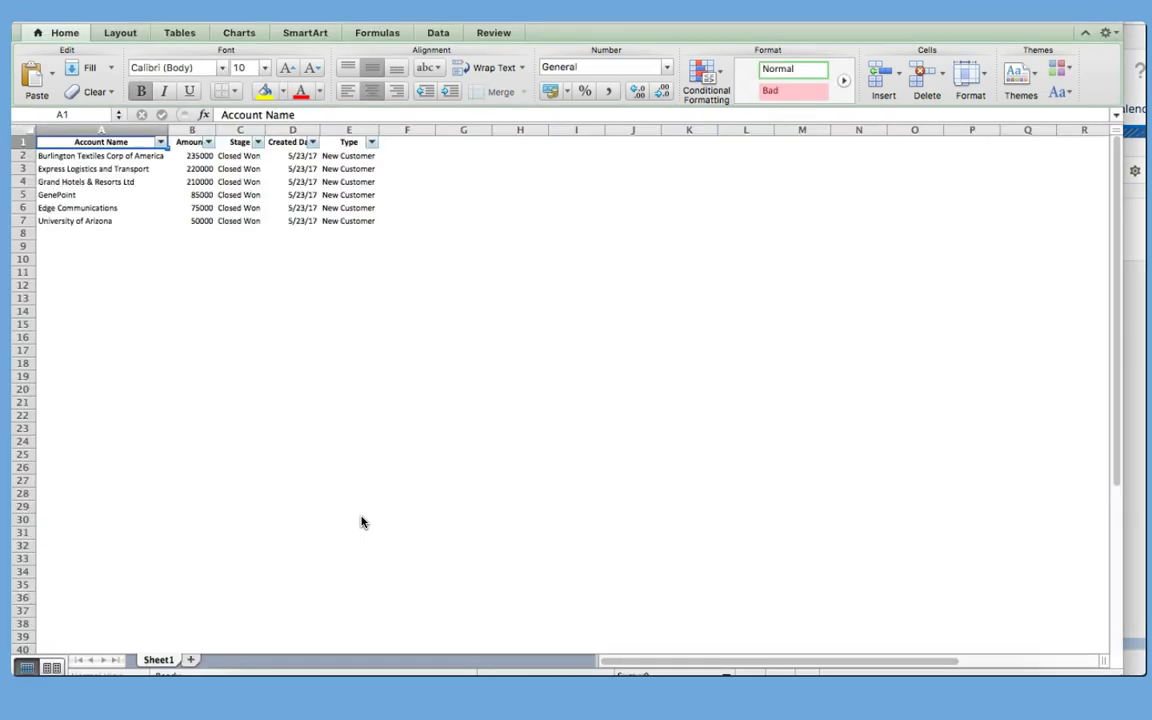
# Filter the Account Name column to show only the Edge Communications row (Amount 75000).
pyautogui.click(404, 287)
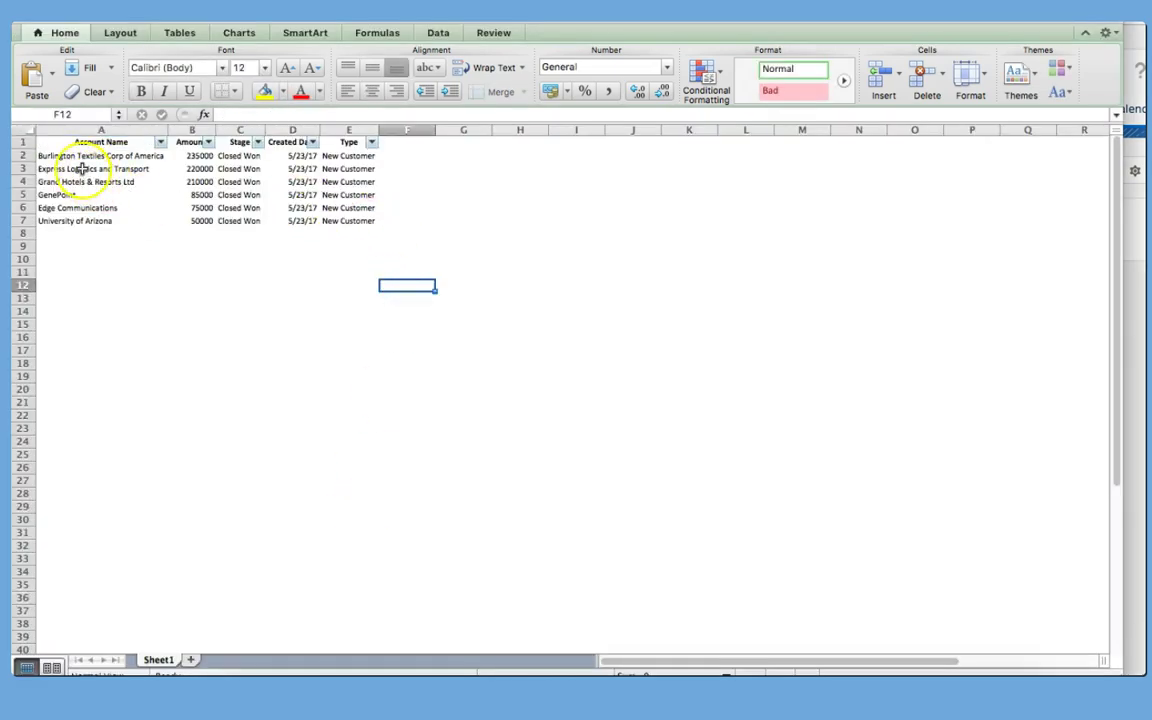
pyautogui.click(161, 148)
pyautogui.click(203, 322)
pyautogui.click(206, 359)
pyautogui.click(453, 341)
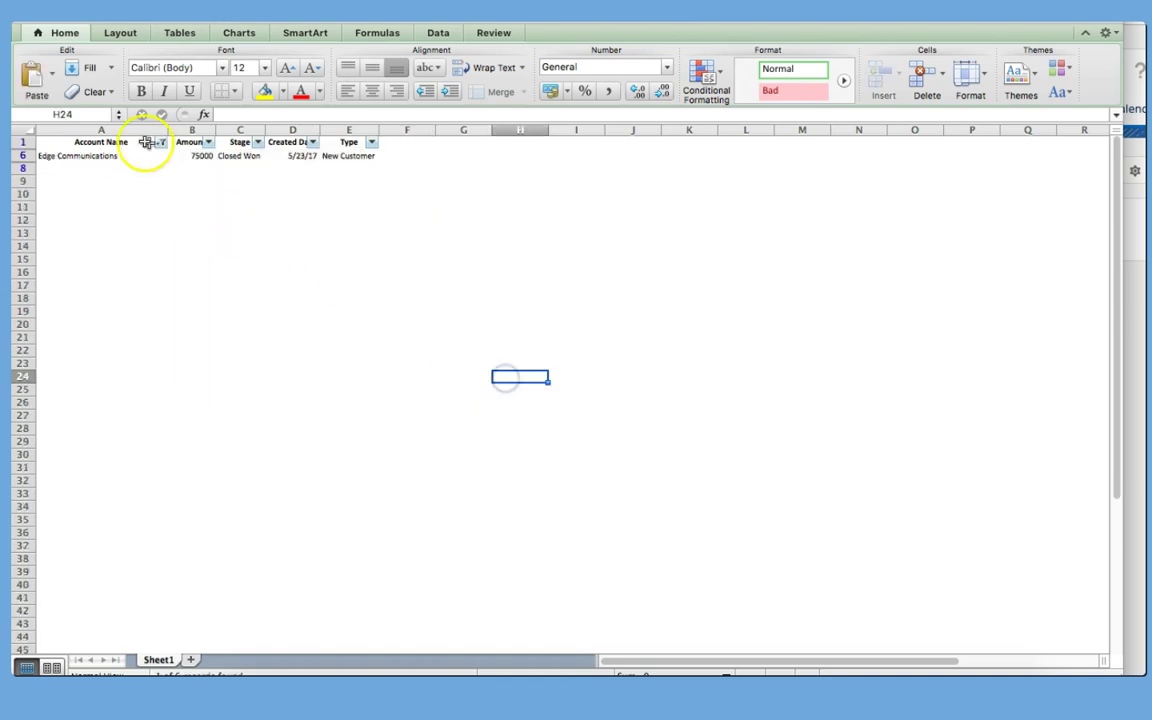
pyautogui.moveTo(98, 156); pyautogui.dragTo(345, 157)
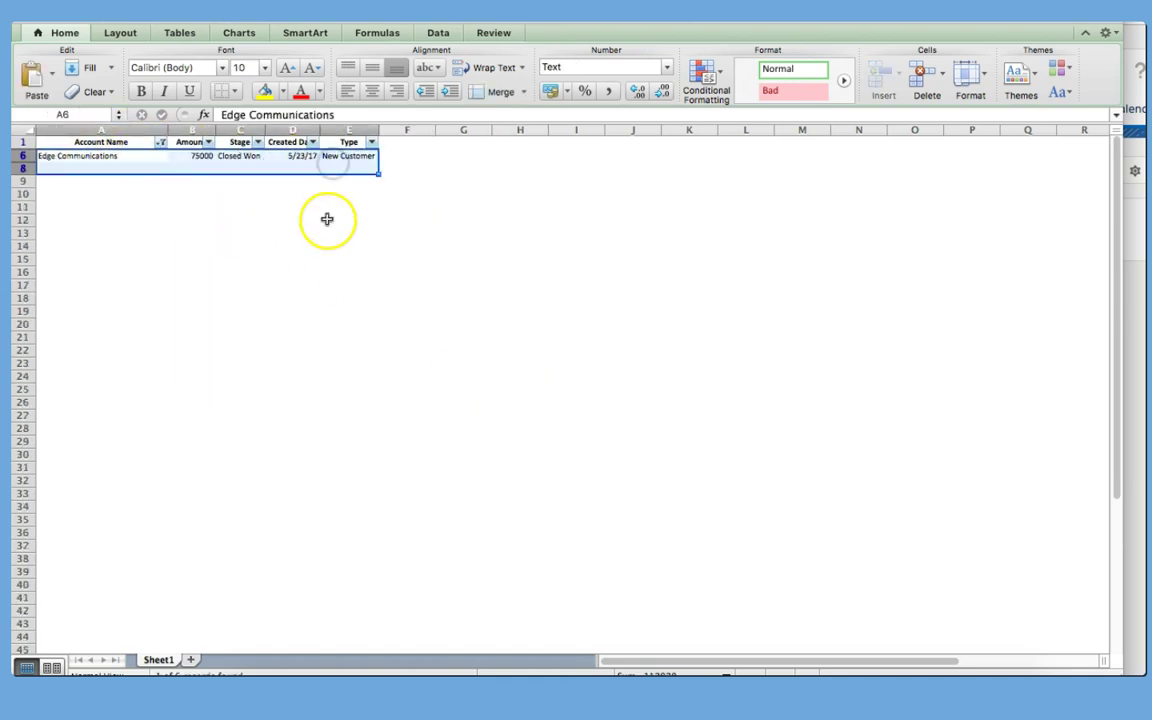
pyautogui.click(329, 219)
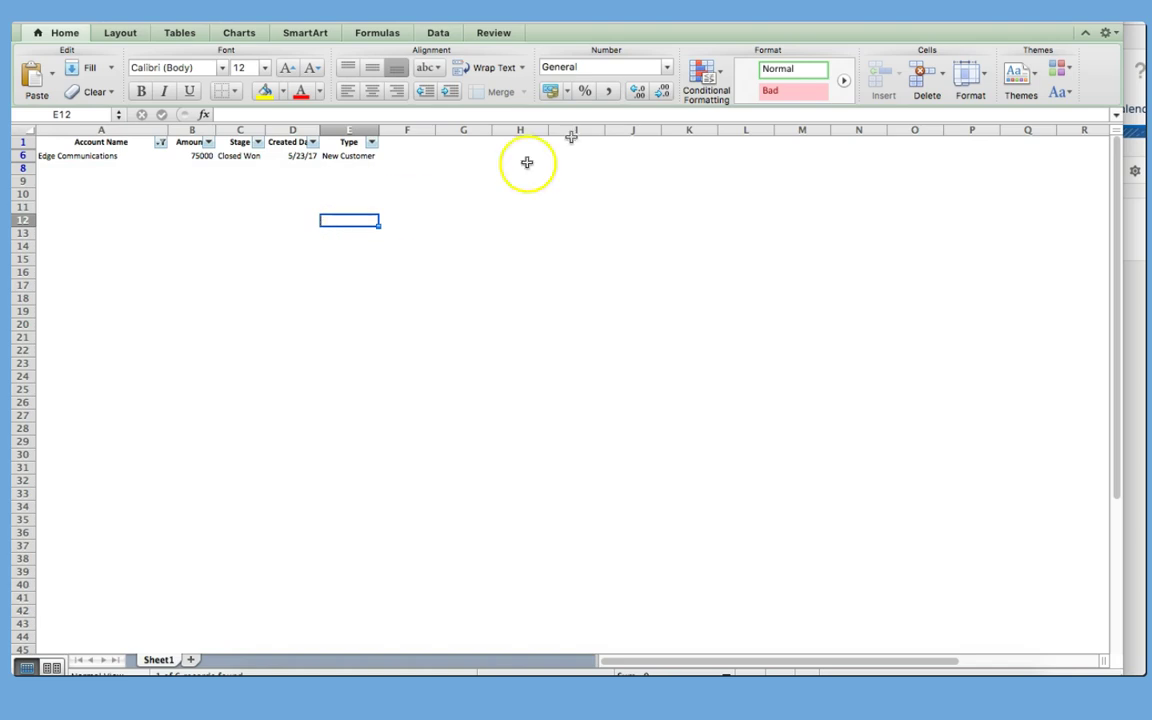
# Review the reply draft's link line, the word 'excel', and the Ps note about six opportunities.
pyautogui.press('super+Tab')
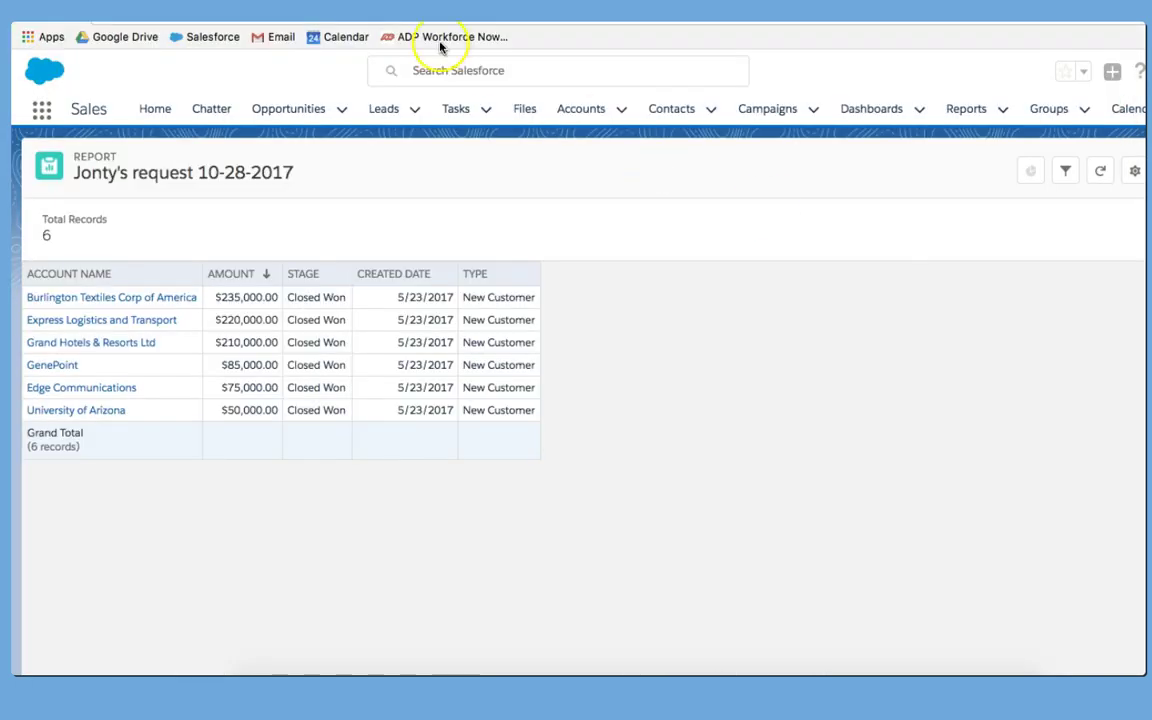
pyautogui.hotkey('ctrl', 'Tab')
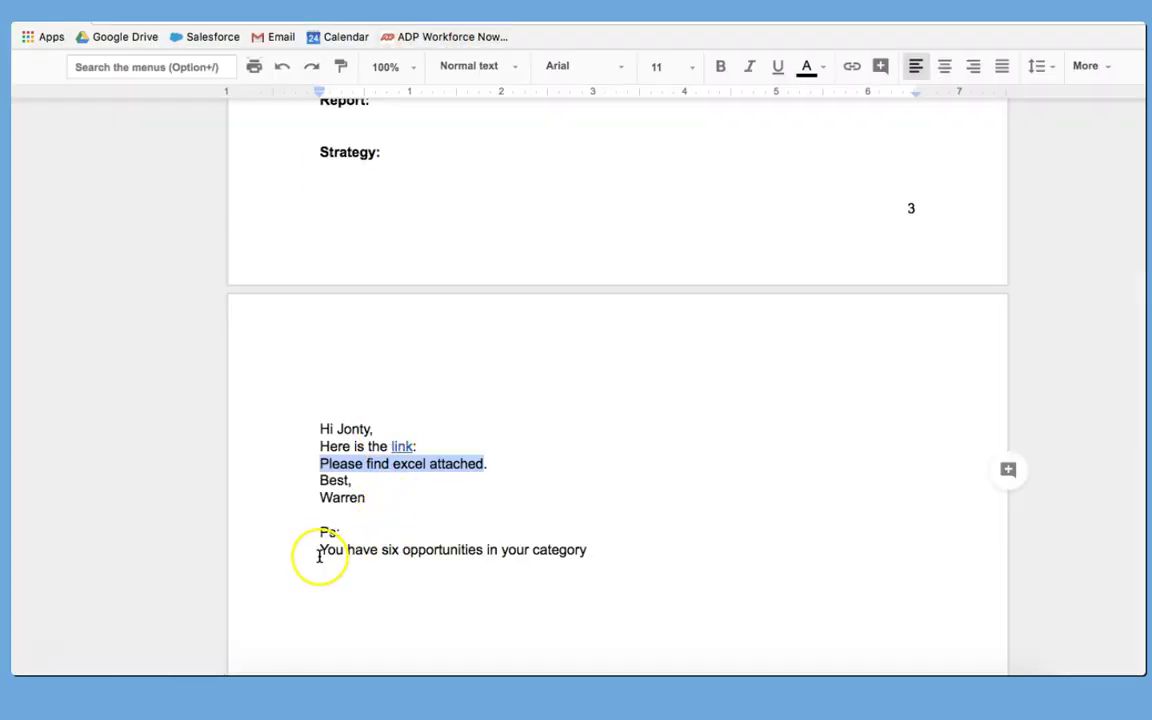
pyautogui.moveTo(319, 550); pyautogui.dragTo(596, 552)
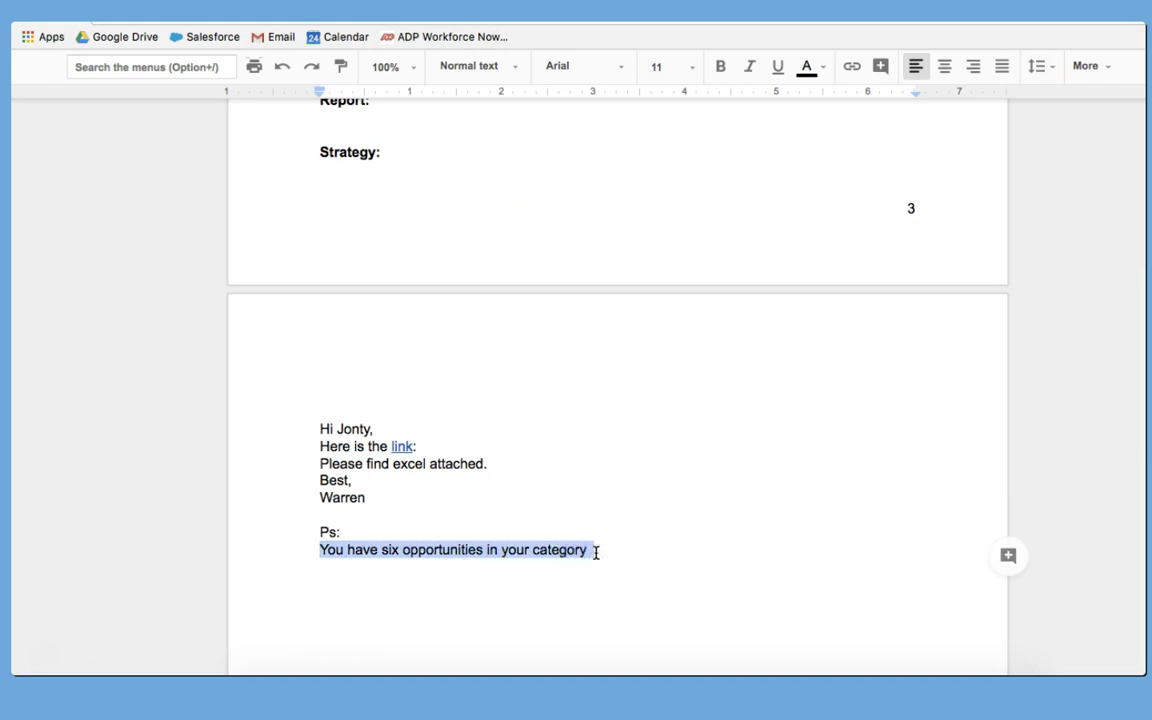
pyautogui.moveTo(318, 446); pyautogui.dragTo(416, 447)
pyautogui.doubleClick(399, 465)
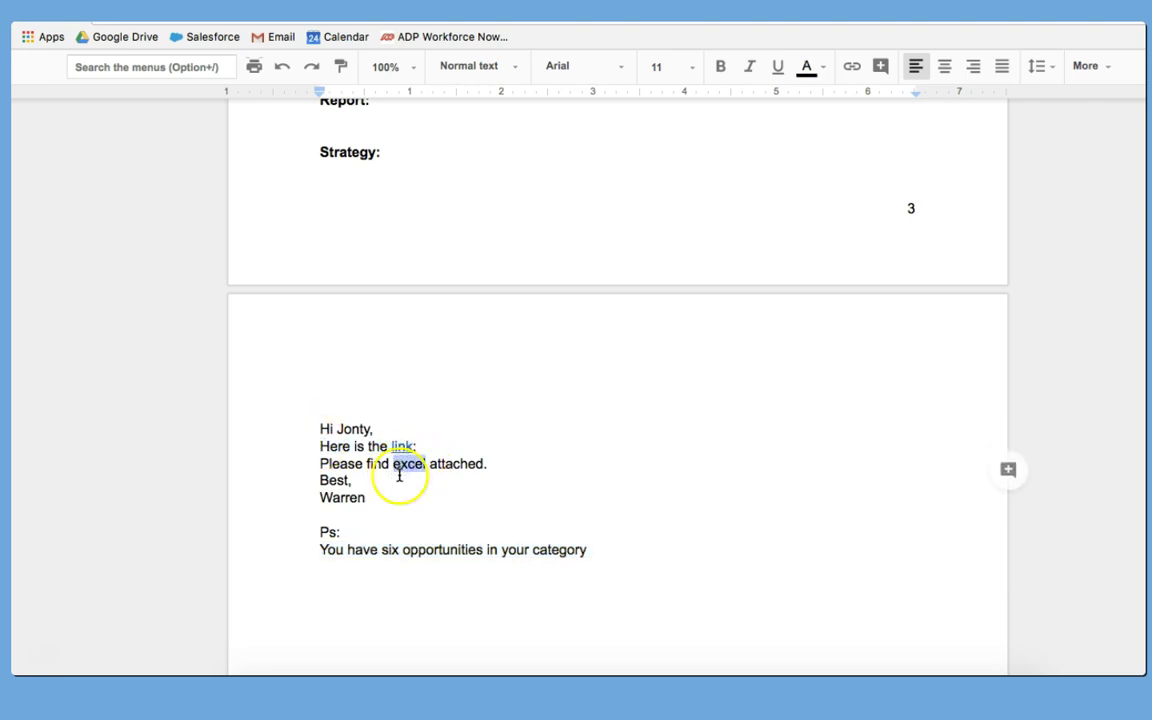
pyautogui.moveTo(320, 549); pyautogui.dragTo(631, 560)
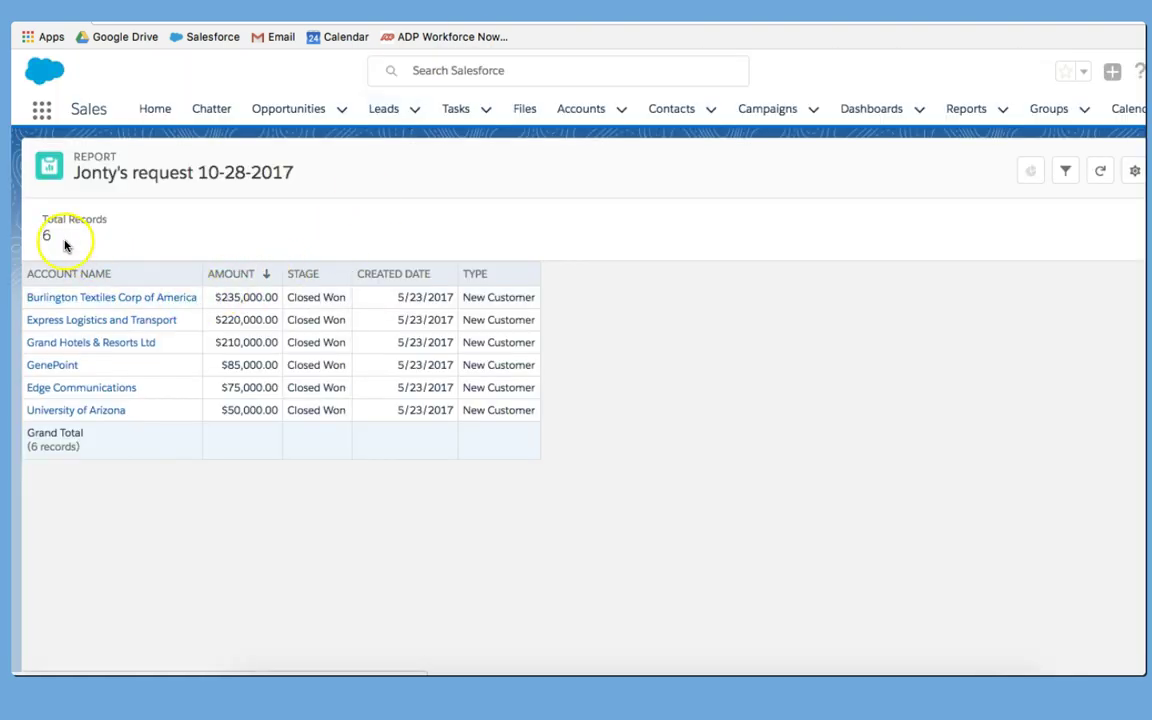
# Confirm the request report shows a Total Records count of 6.
pyautogui.click(52, 235)
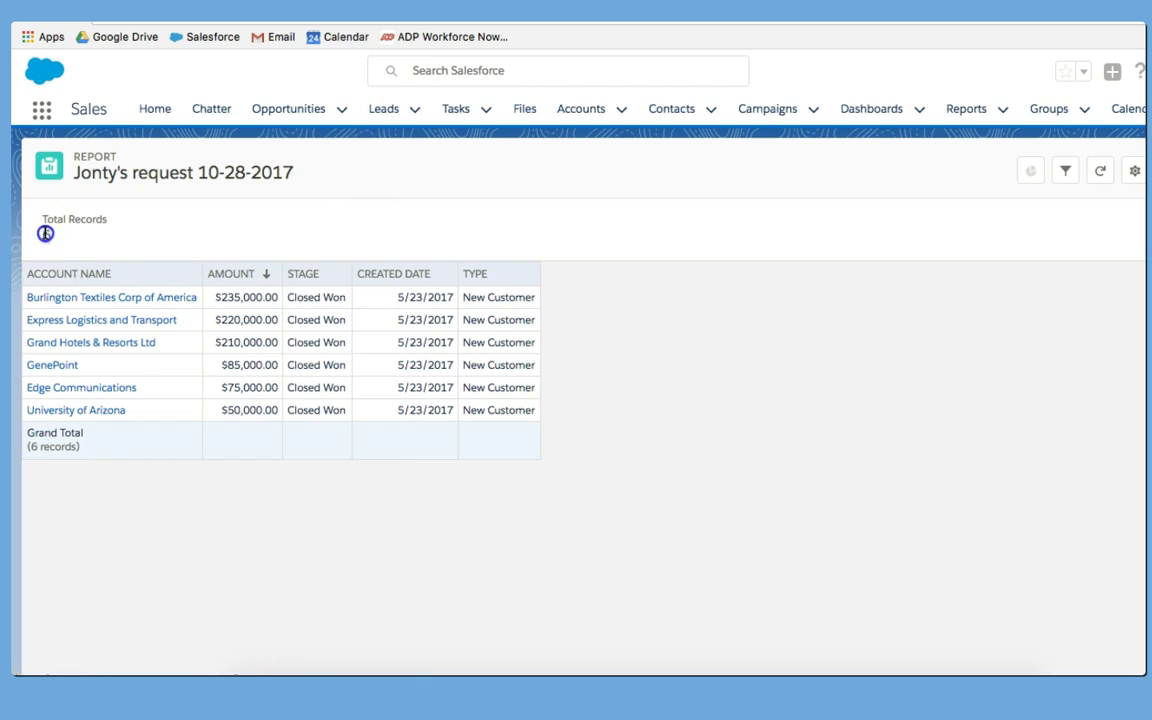